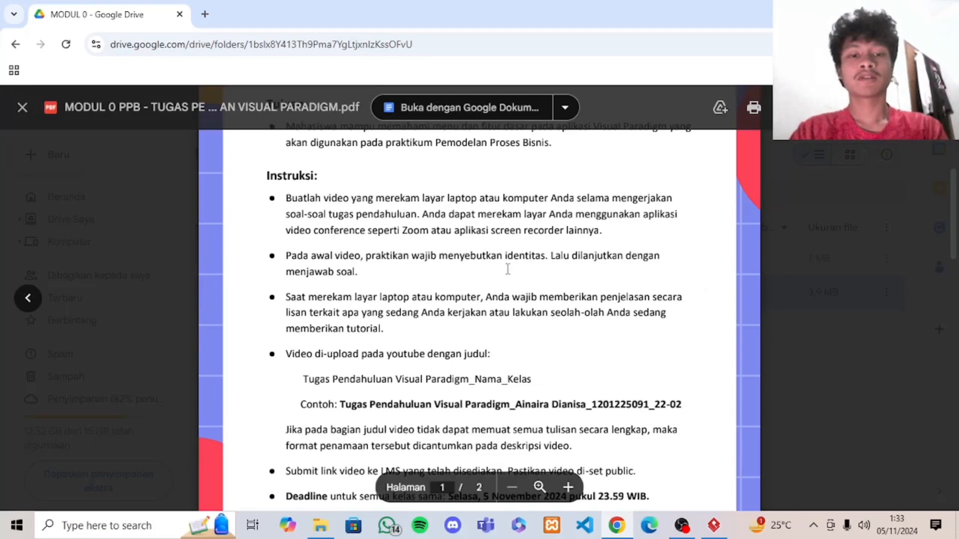
- Read the questions on page 2 of the assignment PDF and create a new Business Process Diagram in Visual Paradigm
scroll(507, 269, "down", 10)
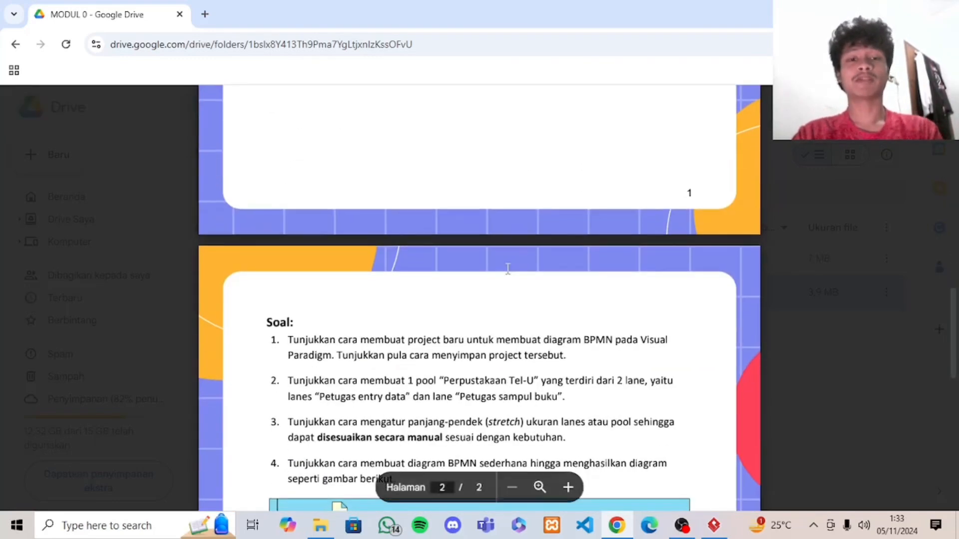
scroll(507, 269, "down", 3)
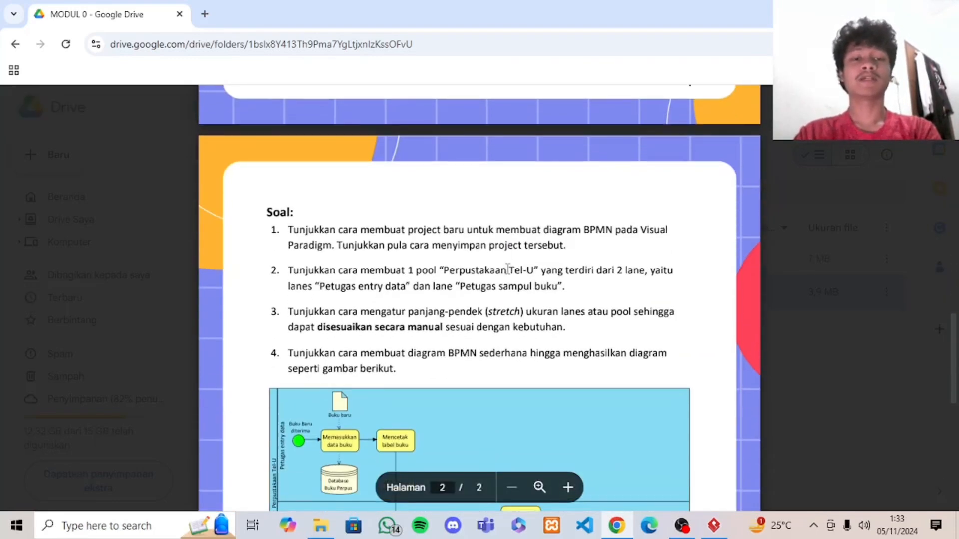
scroll(508, 269, "down", 1)
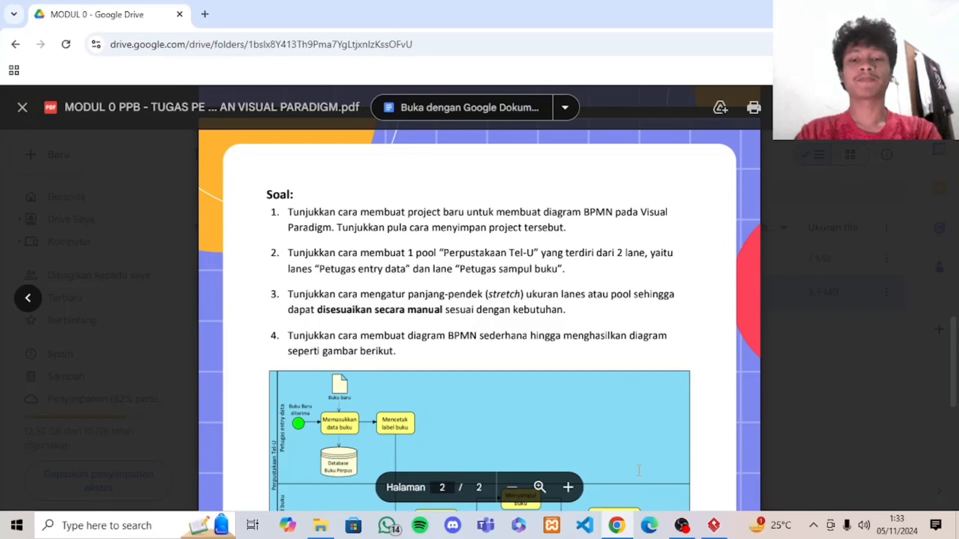
left_click(715, 527)
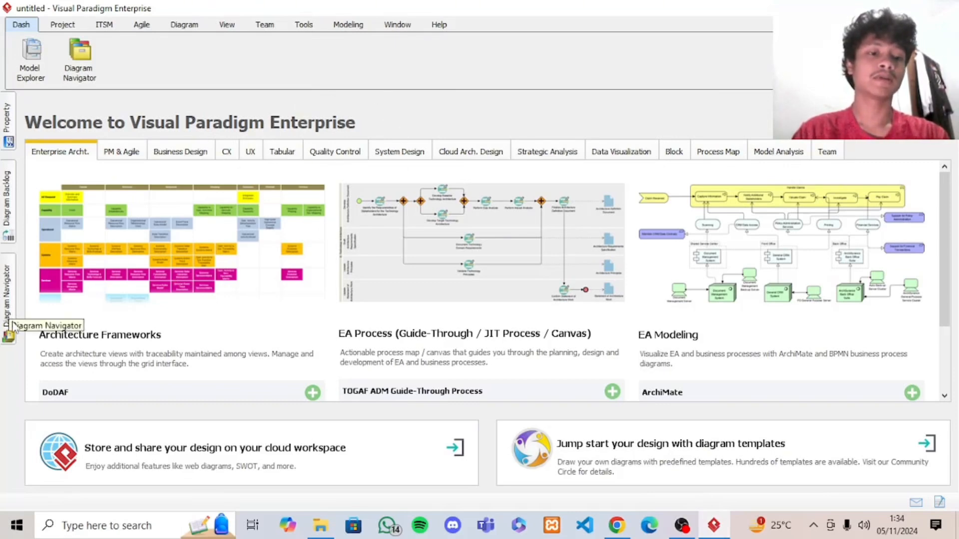
left_click(11, 294)
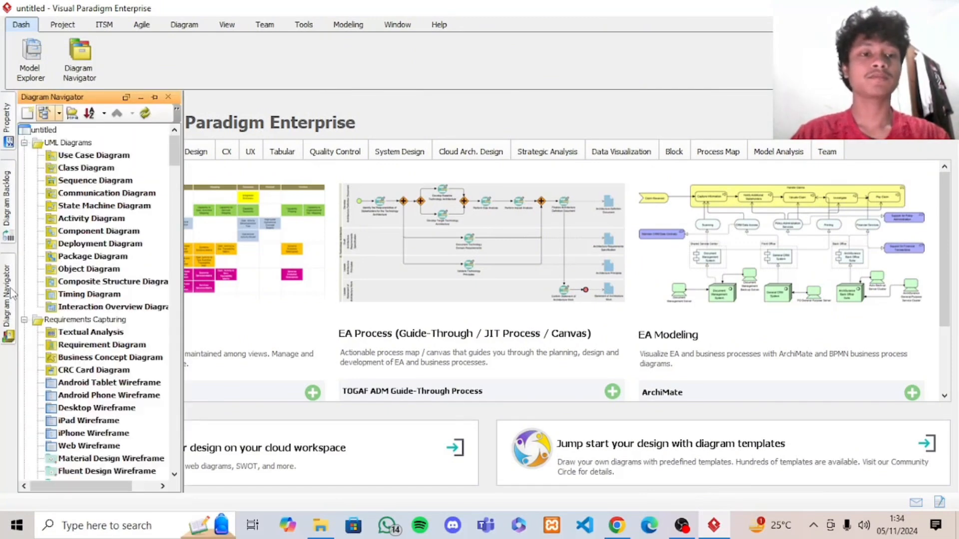
left_click_drag(176, 161, 177, 199)
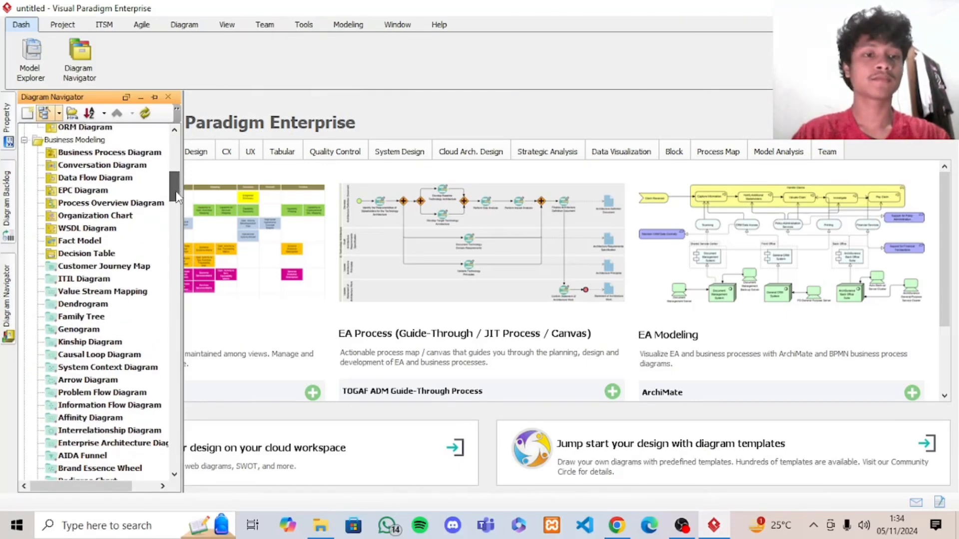
left_click(110, 156)
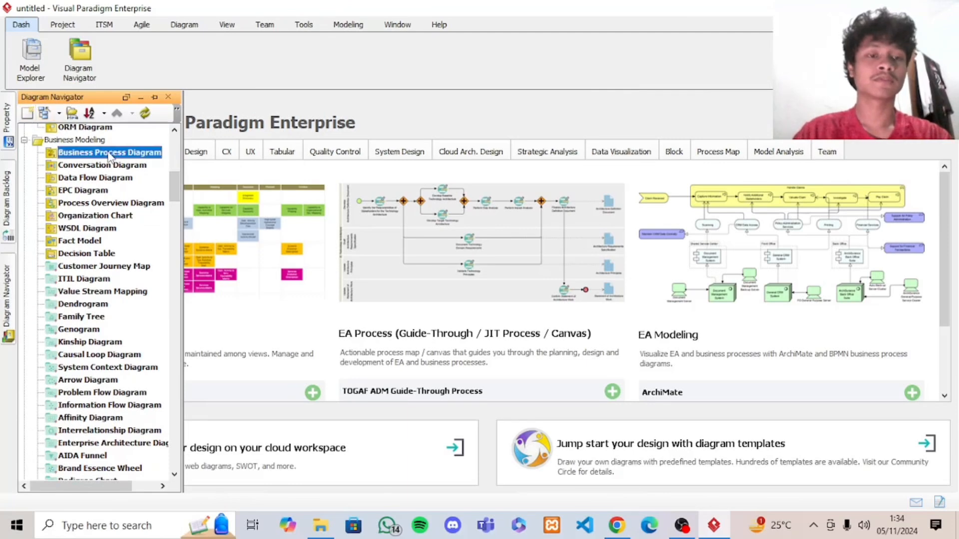
right_click(110, 157)
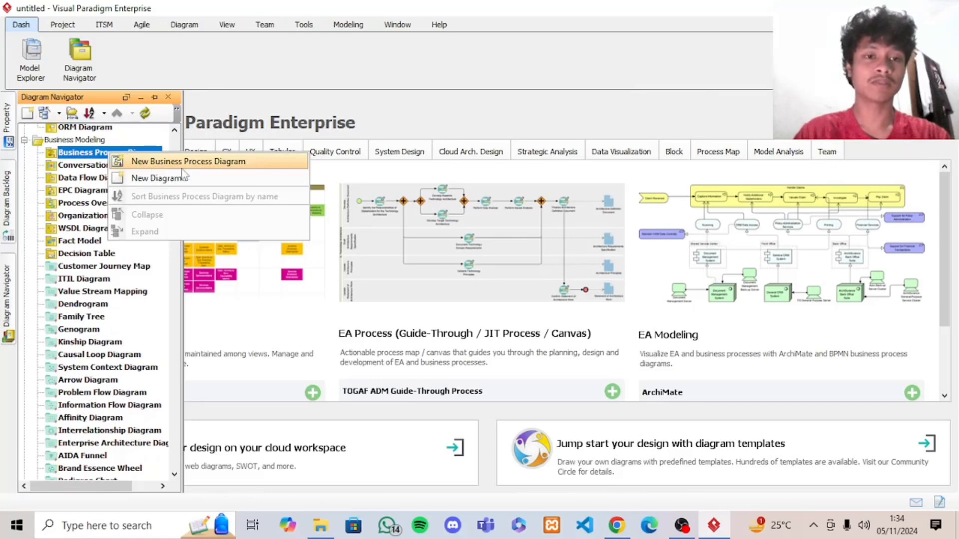
left_click(211, 167)
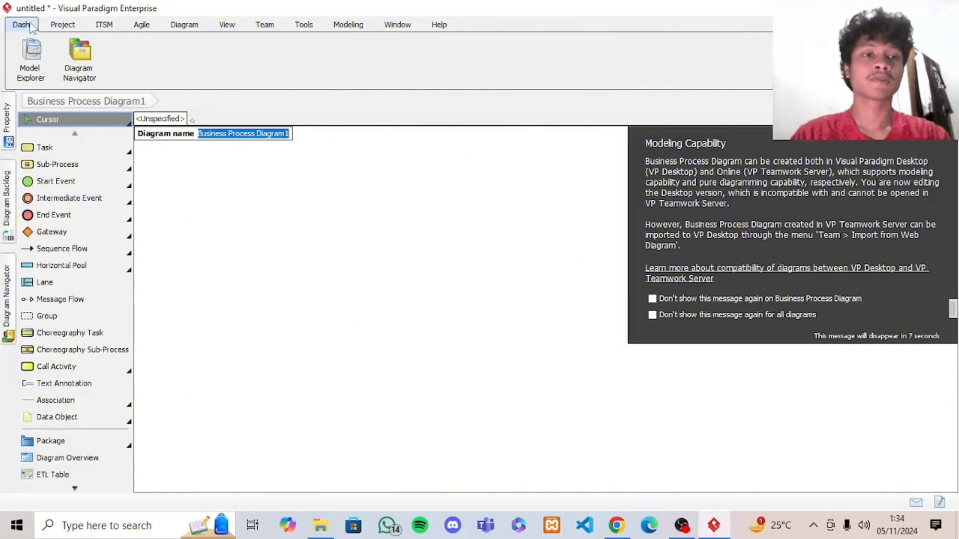
- Dismiss the Modeling Capability message and save the project as Modul0 PPB.vpp in the VPProjects folder
left_click(53, 27)
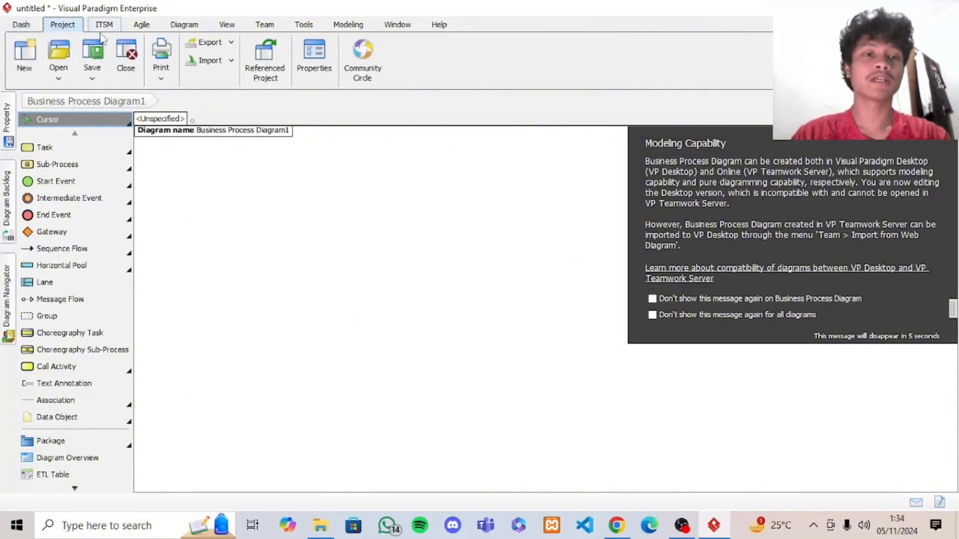
left_click(951, 142)
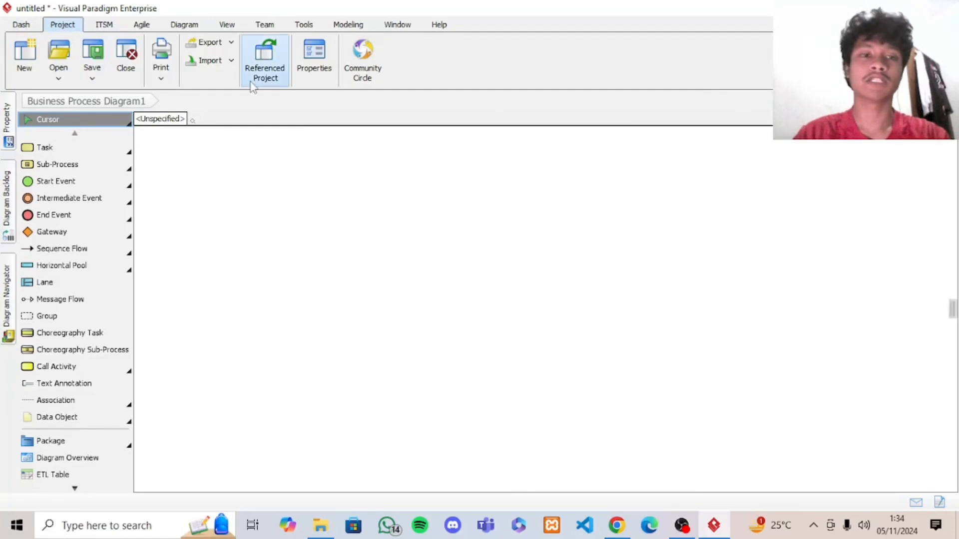
left_click(92, 59)
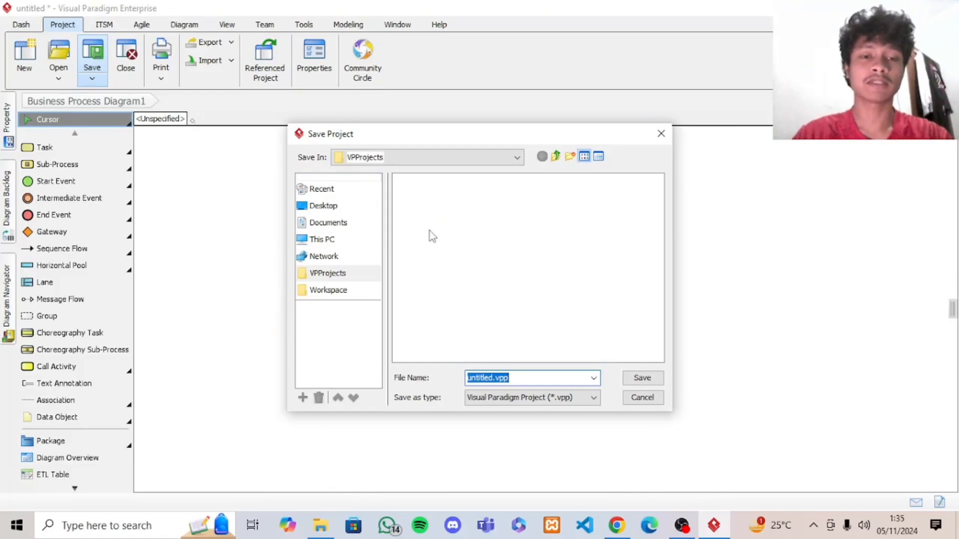
key("Left")
key("Left")
key("shift+Home")
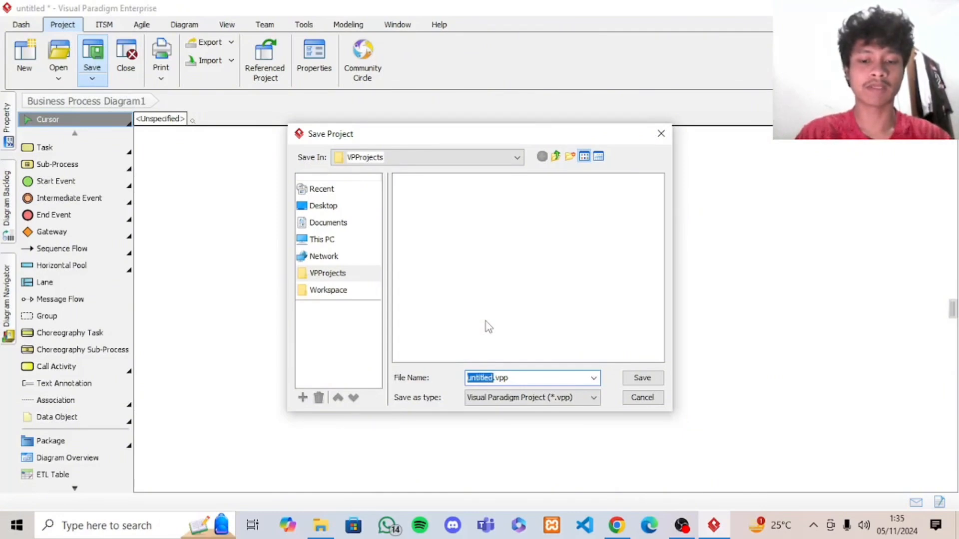
type("Modul0")
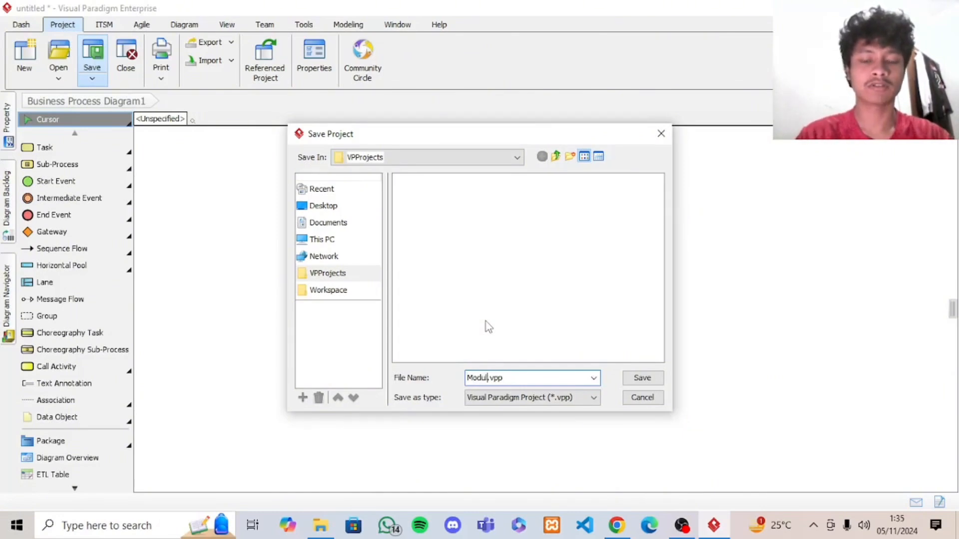
type(" PPB")
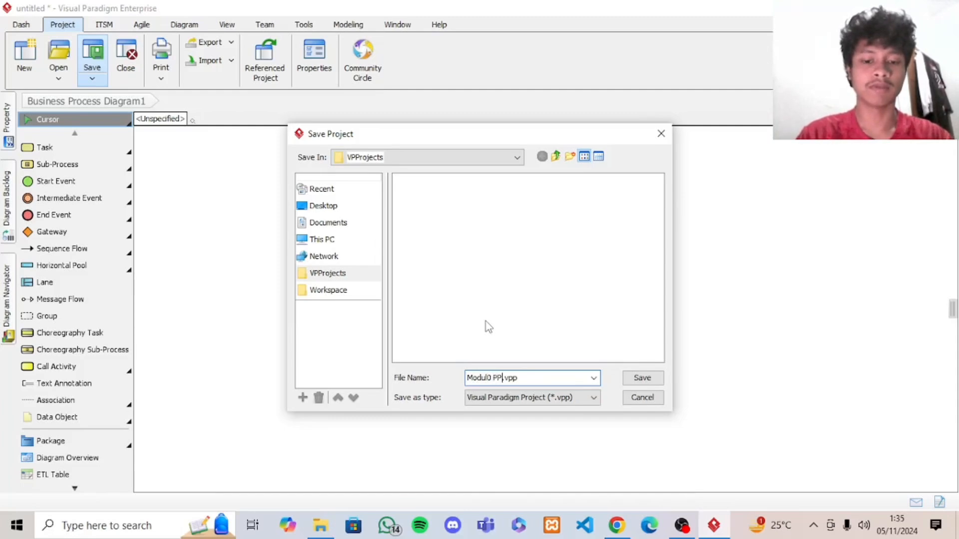
left_click(645, 380)
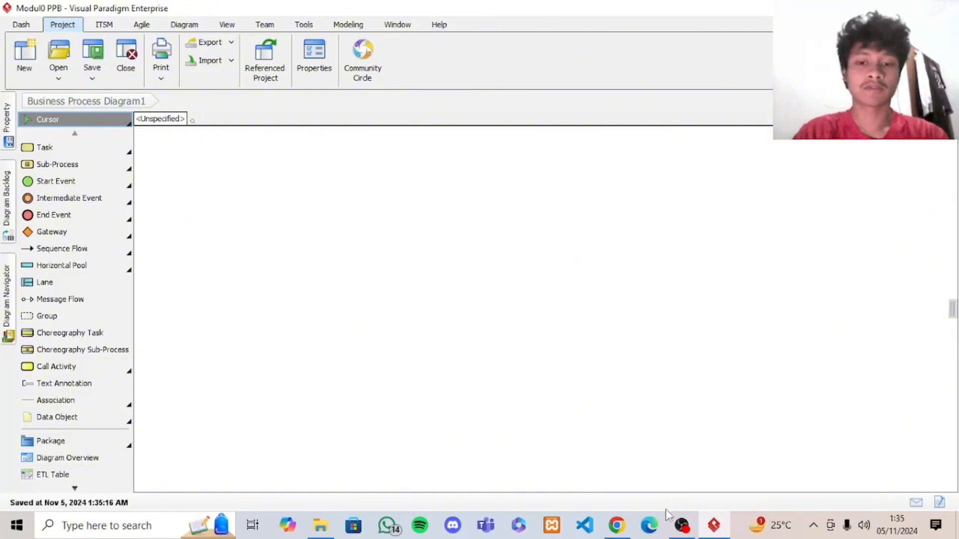
- Check question 2 in the assignment in Chrome, and add a pool with one lane in Visual Paradigm, naming the pool Perpustakaan Tel-U
left_click(616, 526)
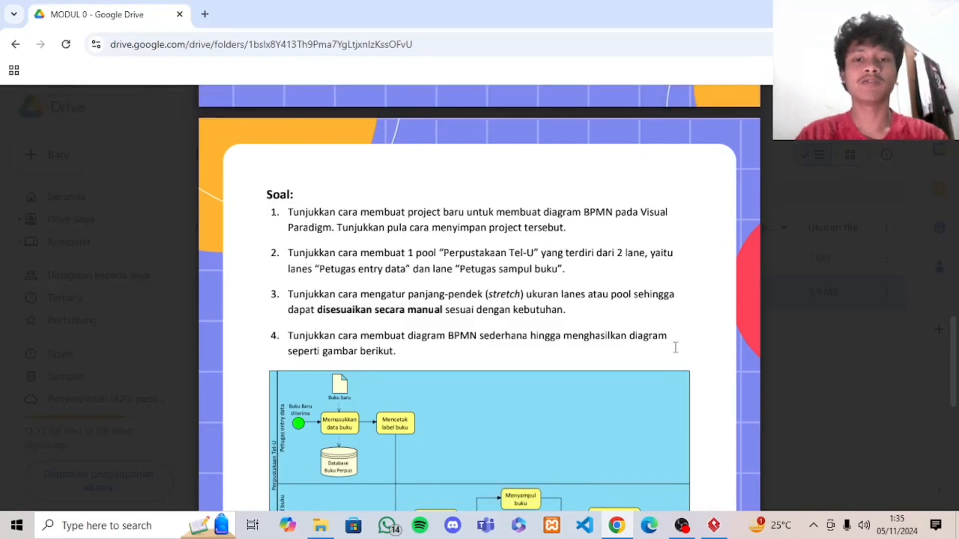
left_click(714, 525)
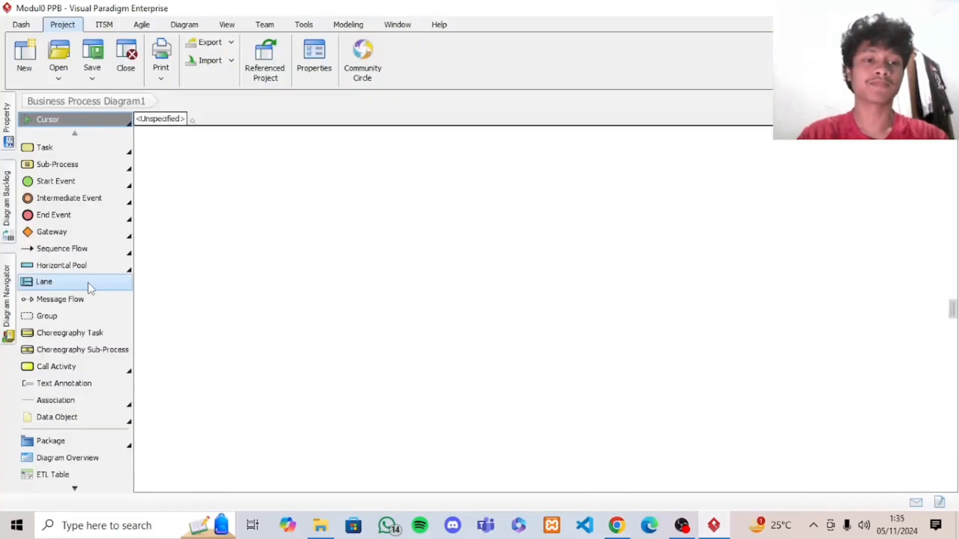
left_click(57, 283)
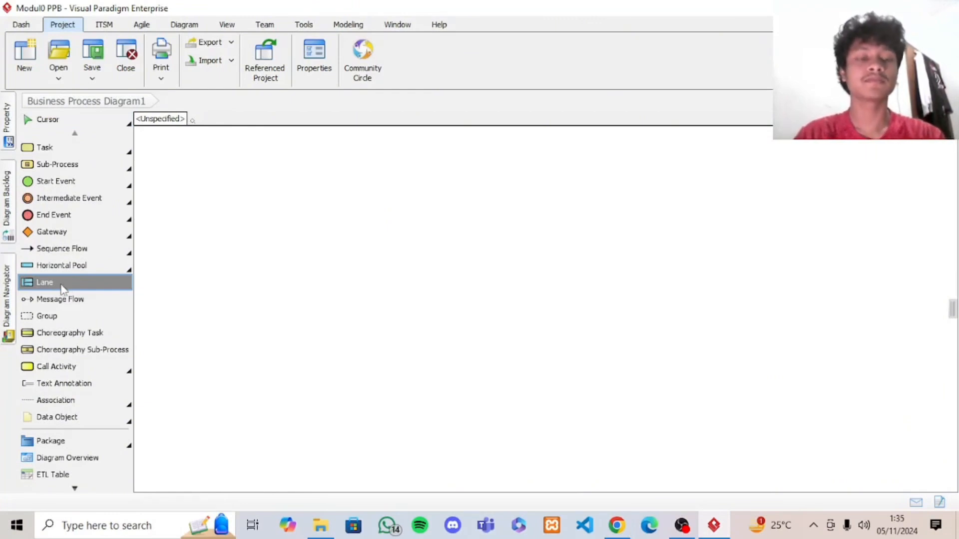
left_click(261, 255)
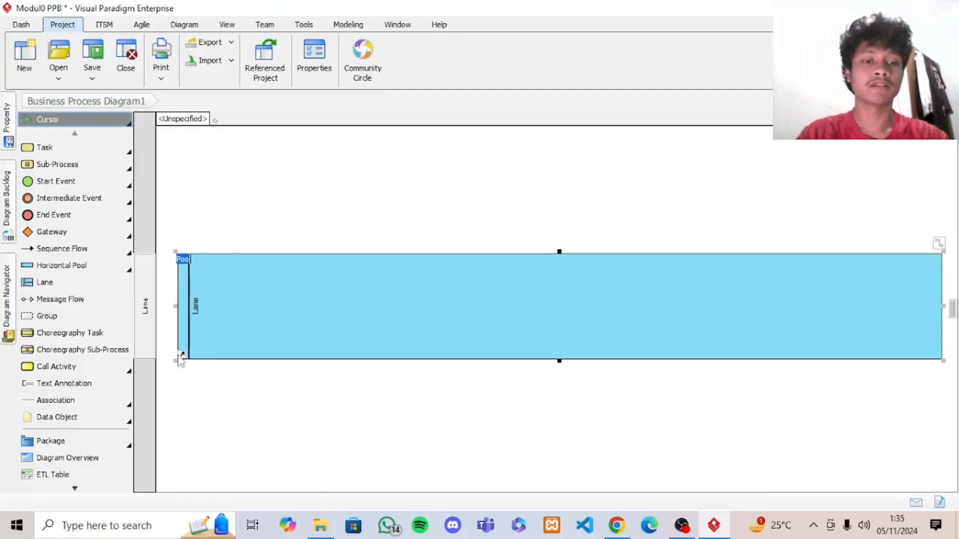
type("Perpustakaan")
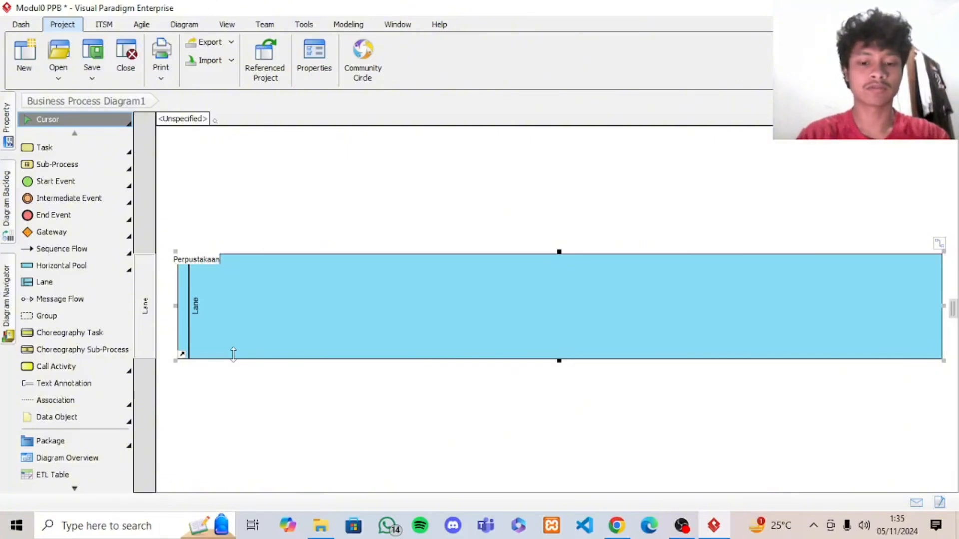
type(" Tel-U")
key("Return")
- Rename the lane inside the Perpustakaan Tel-U pool to Petugas entry data
double_click(209, 334)
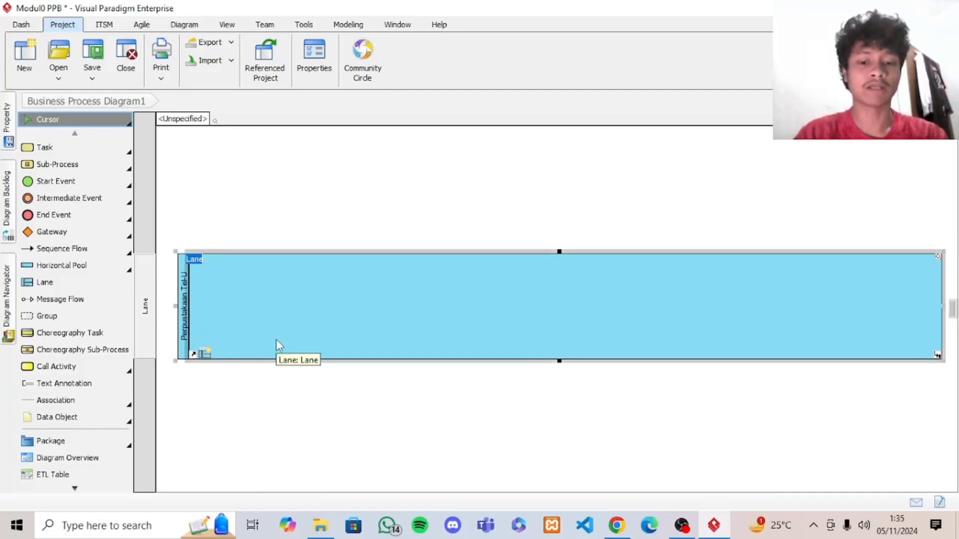
type("Petugas entry data")
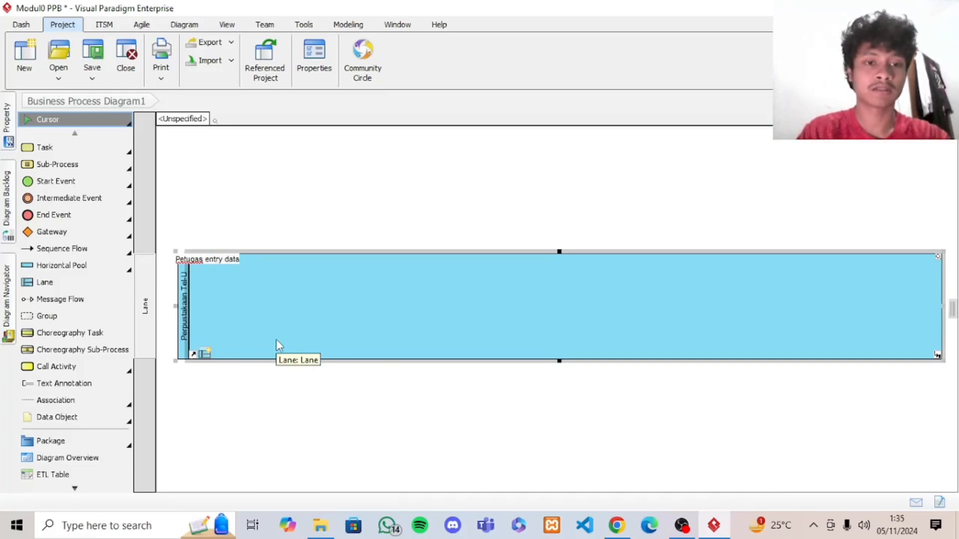
key("Return")
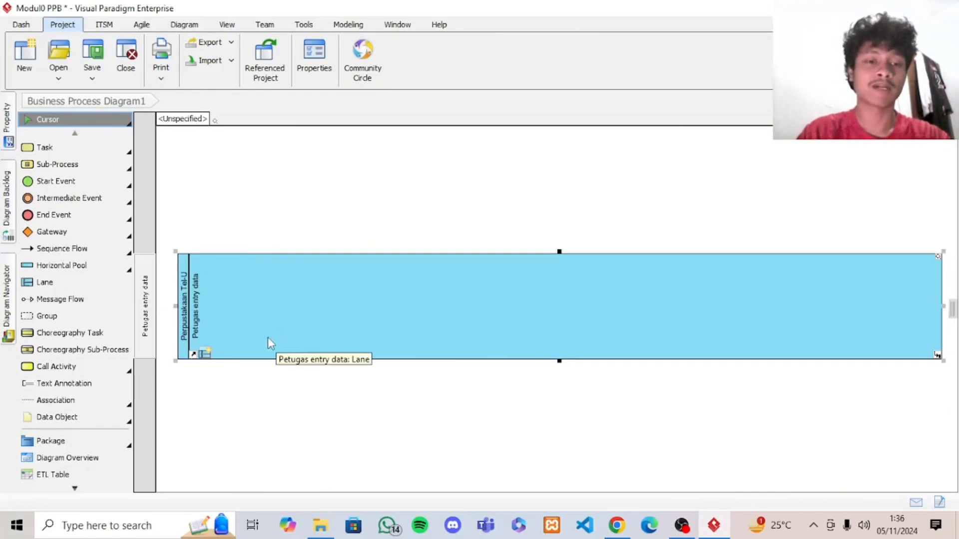
- Add a second lane below Petugas entry data and name it Petugas sampul buku
left_click(207, 355)
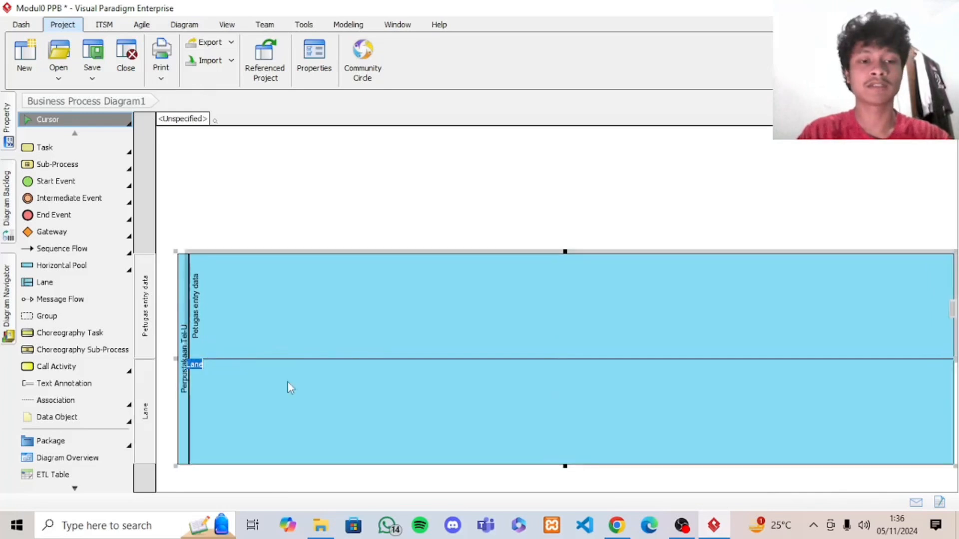
type("Pe")
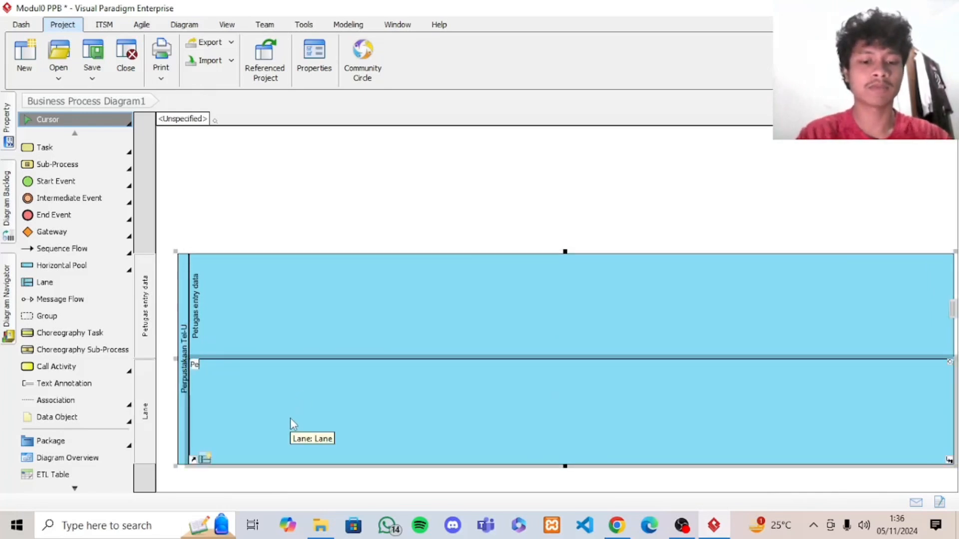
type("tugas sa")
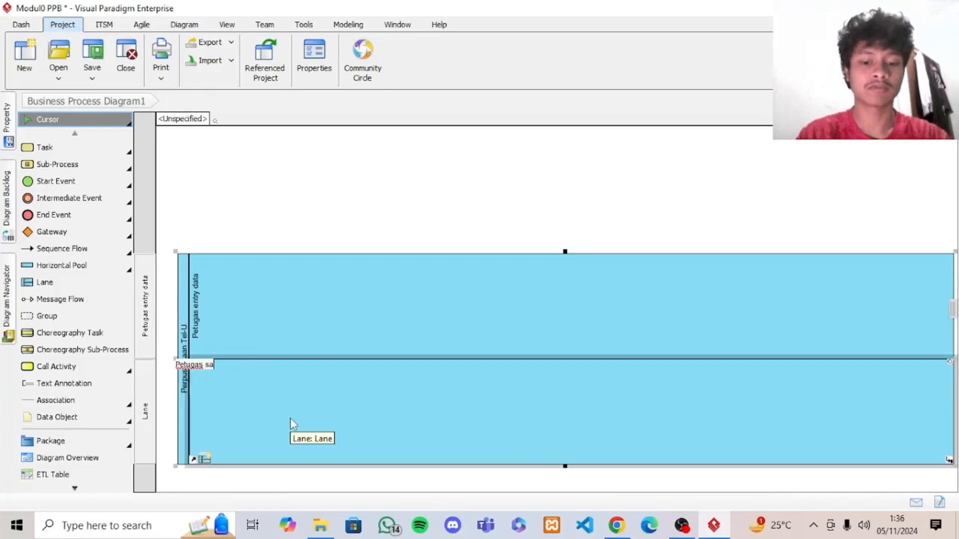
type("mpul buku")
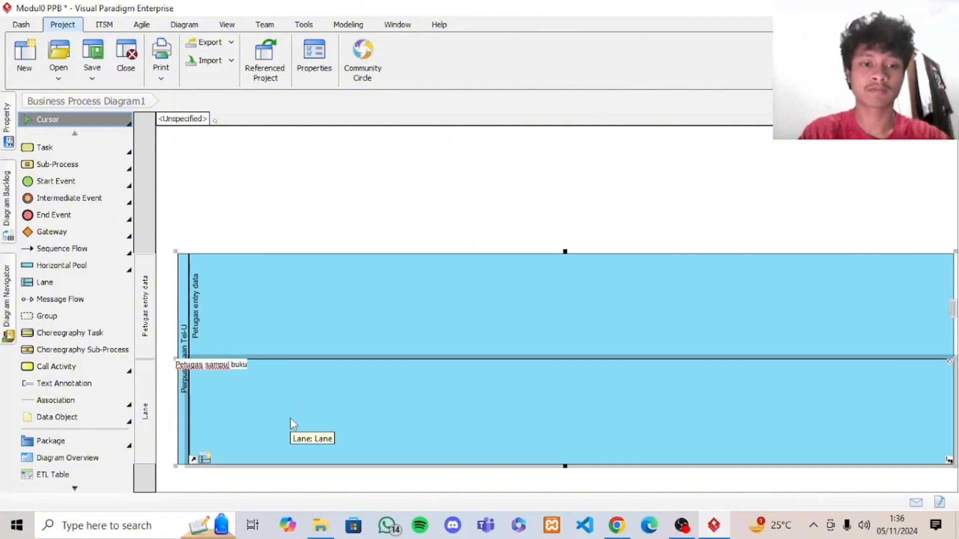
key("Return")
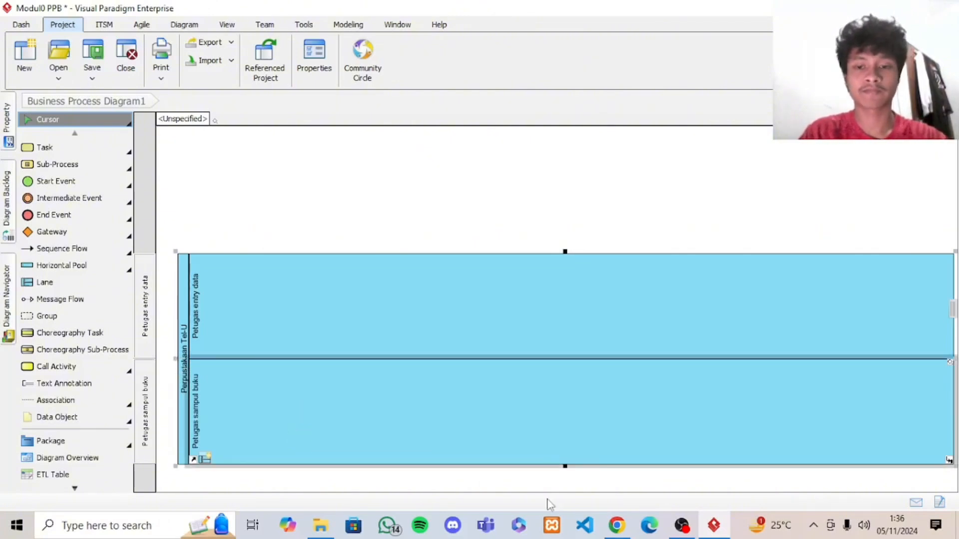
- Check question 3 in Chrome, and in Visual Paradigm stretch the pool mainly upward and move the divider between its lanes up
left_click(621, 524)
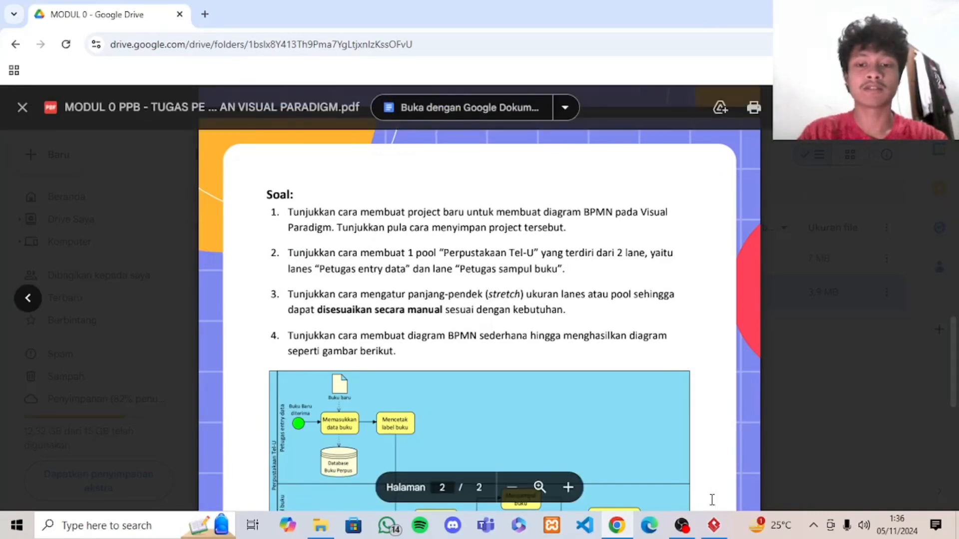
left_click(713, 525)
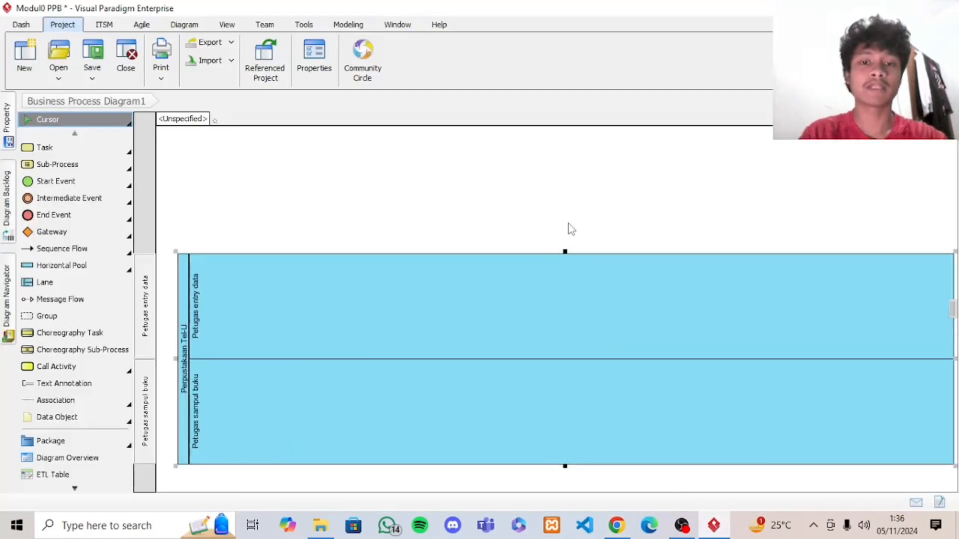
left_click_drag(567, 246, 565, 156)
left_click_drag(550, 359, 555, 310)
left_click_drag(565, 415, 565, 473)
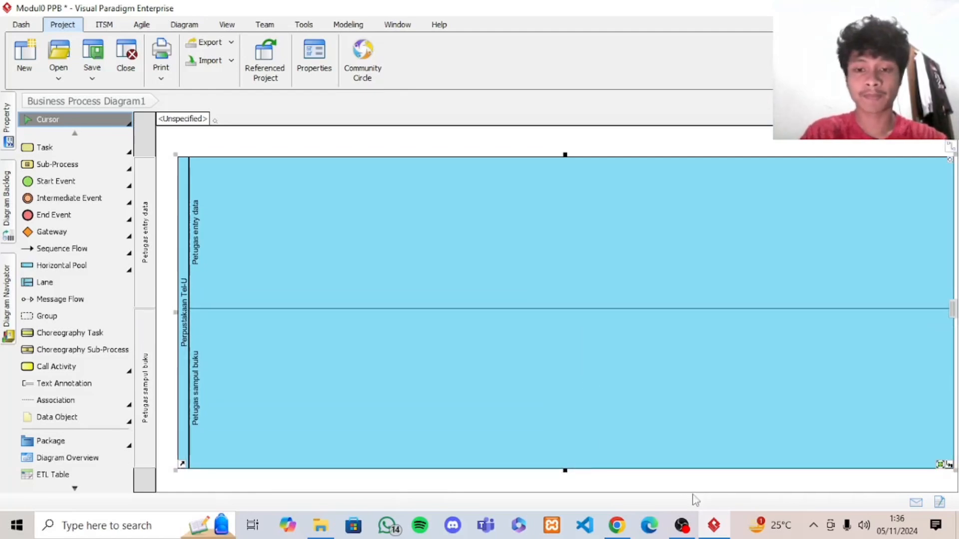
- Switch to the assignment PDF in Chrome and examine the example BPMN diagram under question 4
left_click(616, 525)
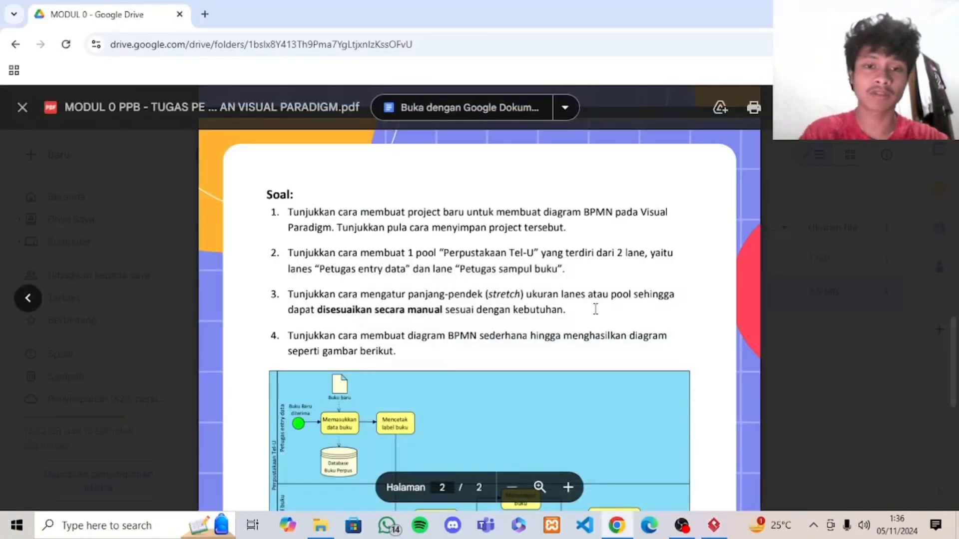
scroll(595, 309, "down", 2)
scroll(595, 309, "down", 2)
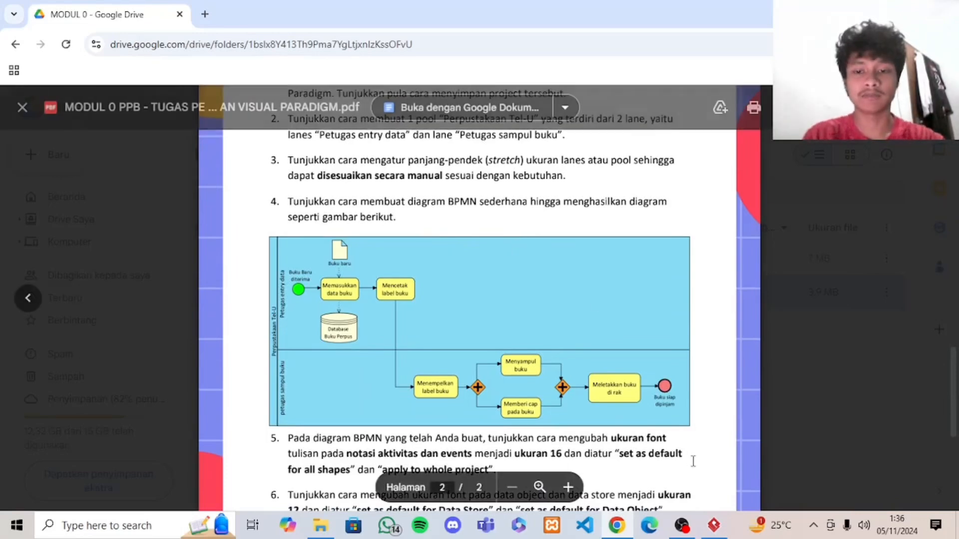
left_click(616, 529)
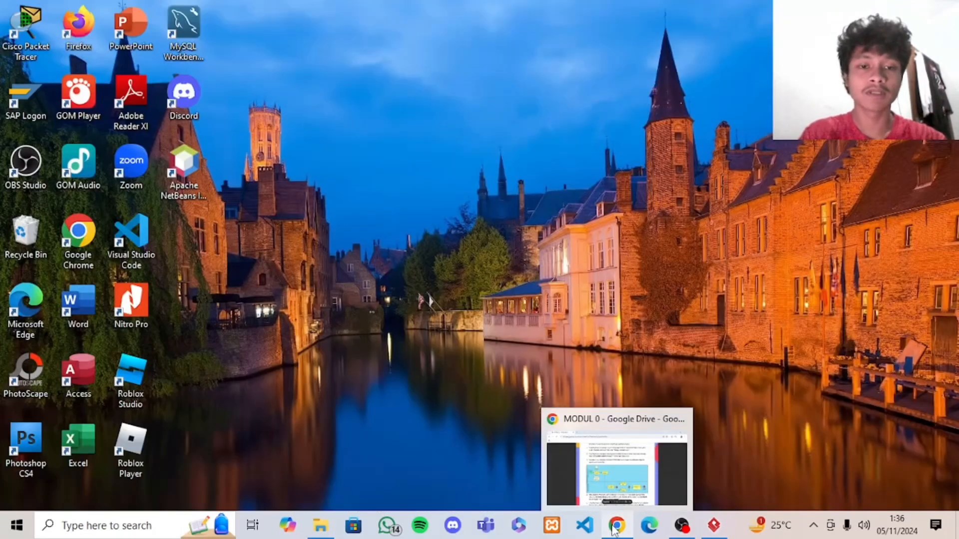
- Switch to Visual Paradigm and place a start event near the beginning of the Petugas entry data lane
left_click(713, 525)
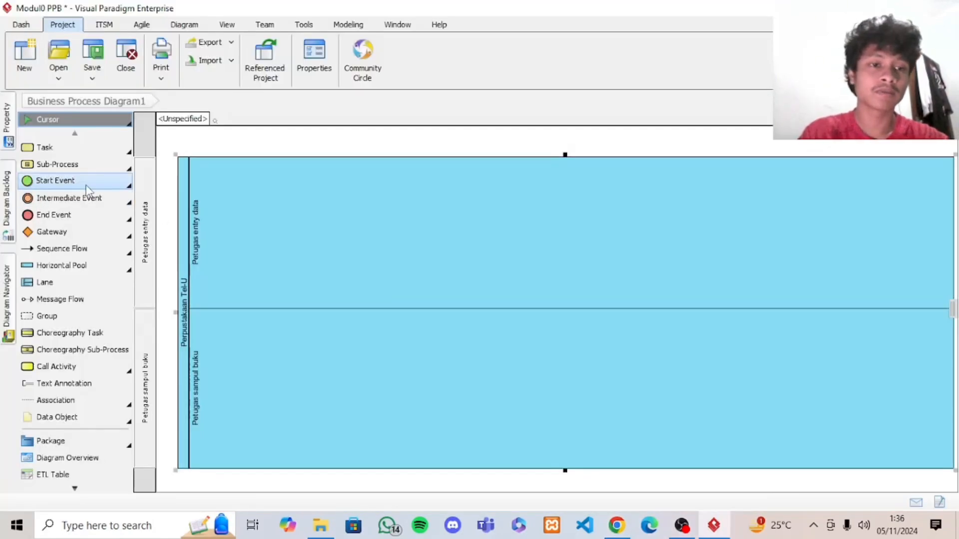
left_click(234, 230)
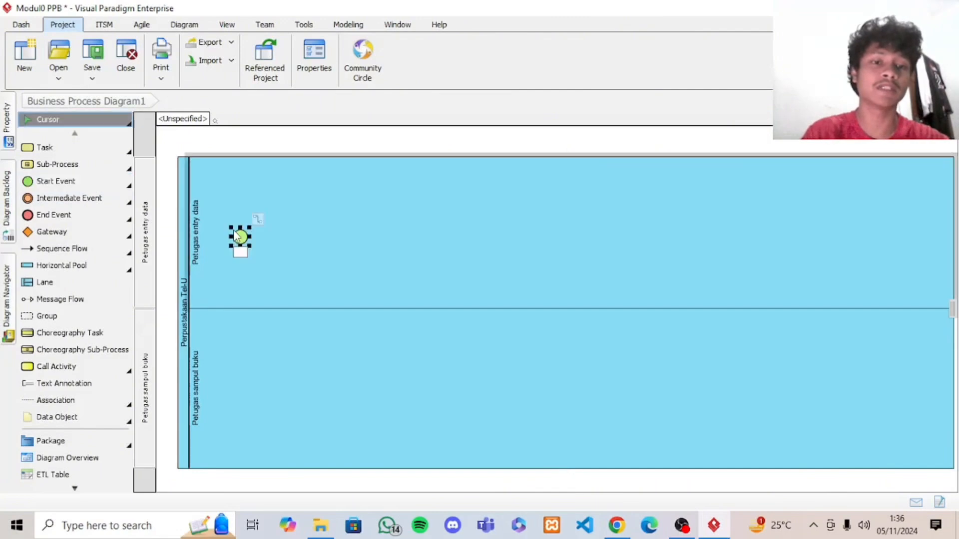
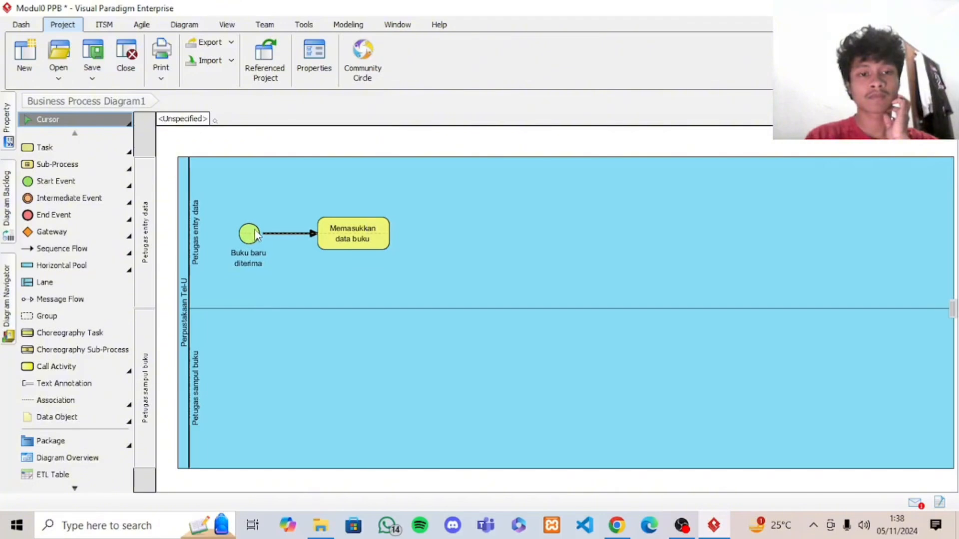
left_click(331, 272)
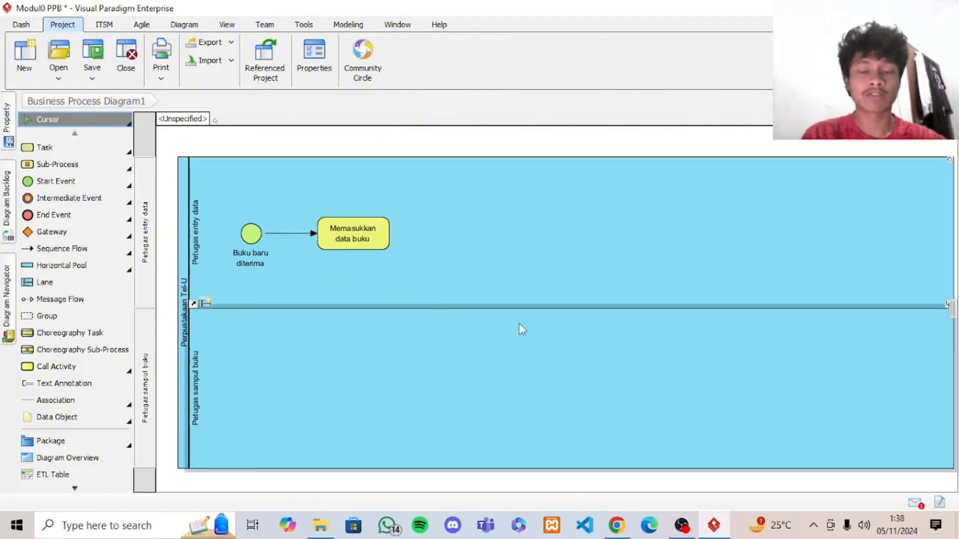
- Add a Data Input above the Memasukkan data buku task and name it Buku baru, checking the name in the assignment in Chrome
left_click(130, 428)
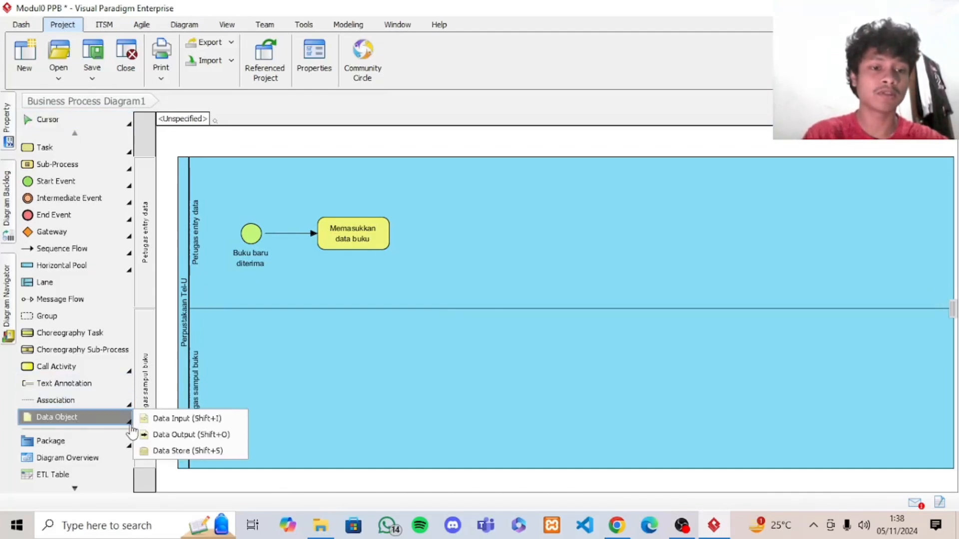
left_click(165, 419)
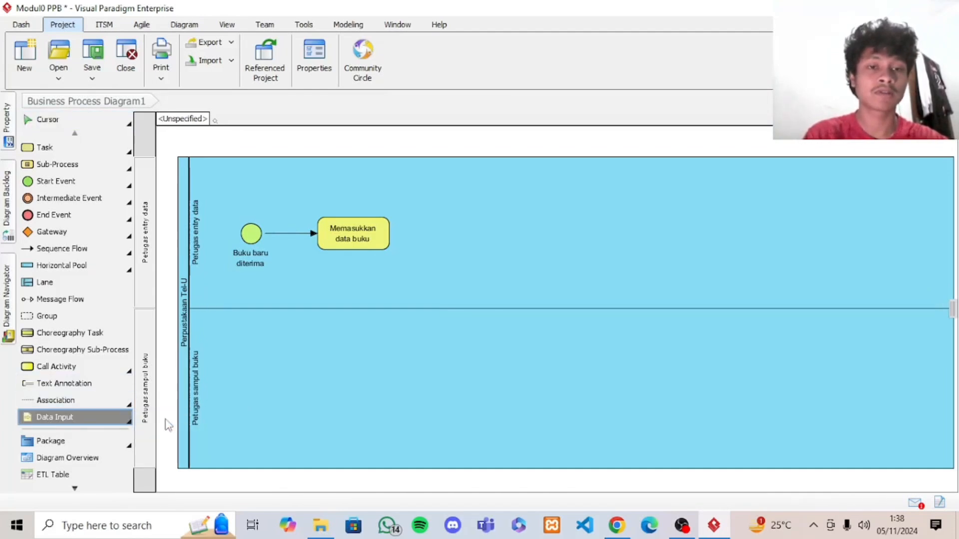
left_click(354, 188)
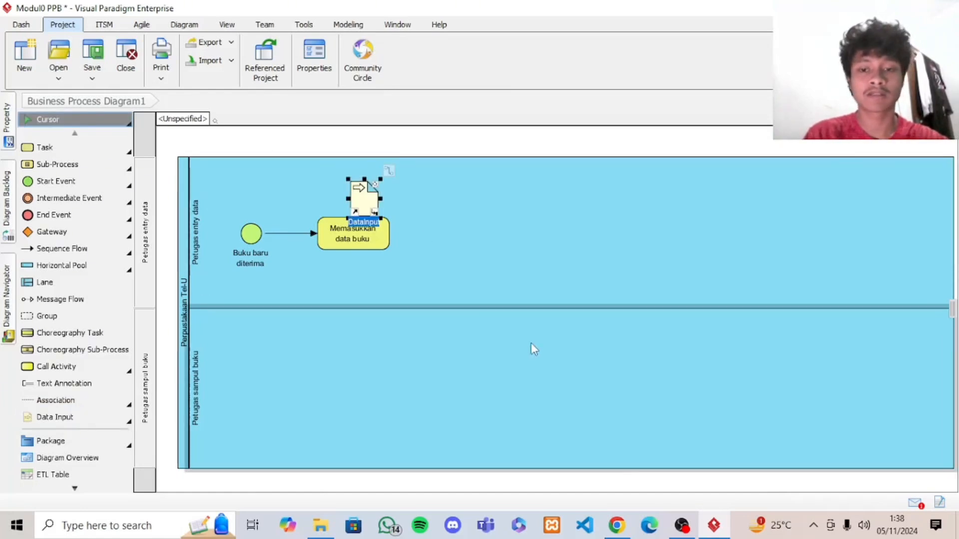
left_click(623, 533)
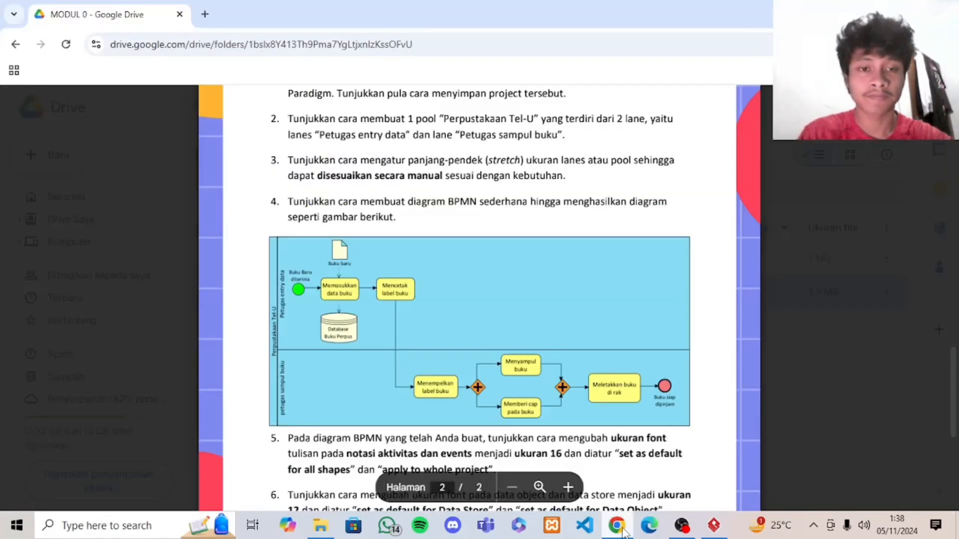
left_click(623, 532)
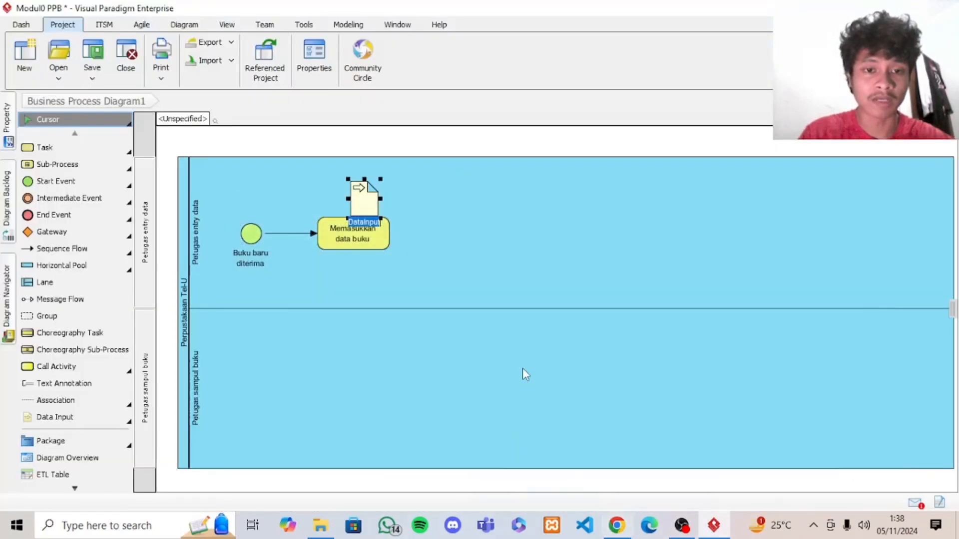
type("Buku")
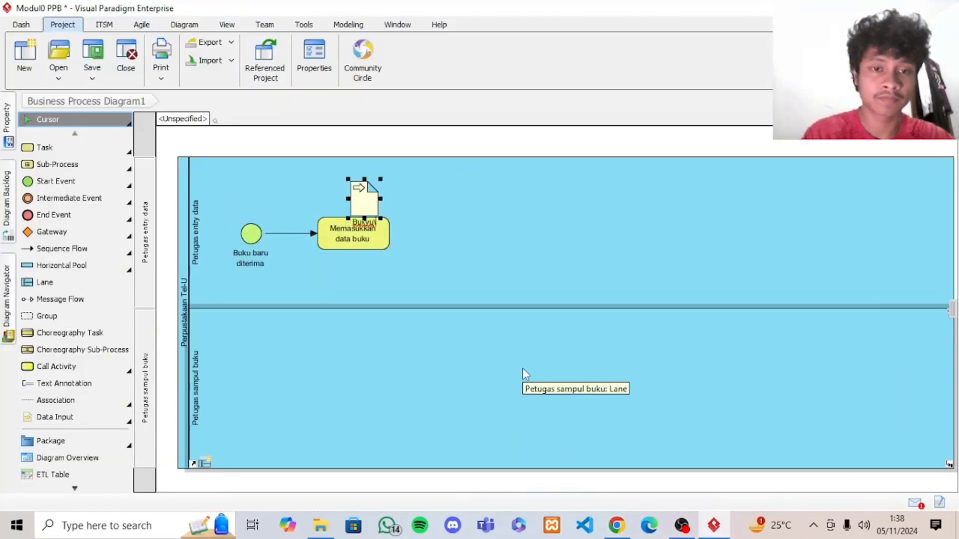
type(" baru")
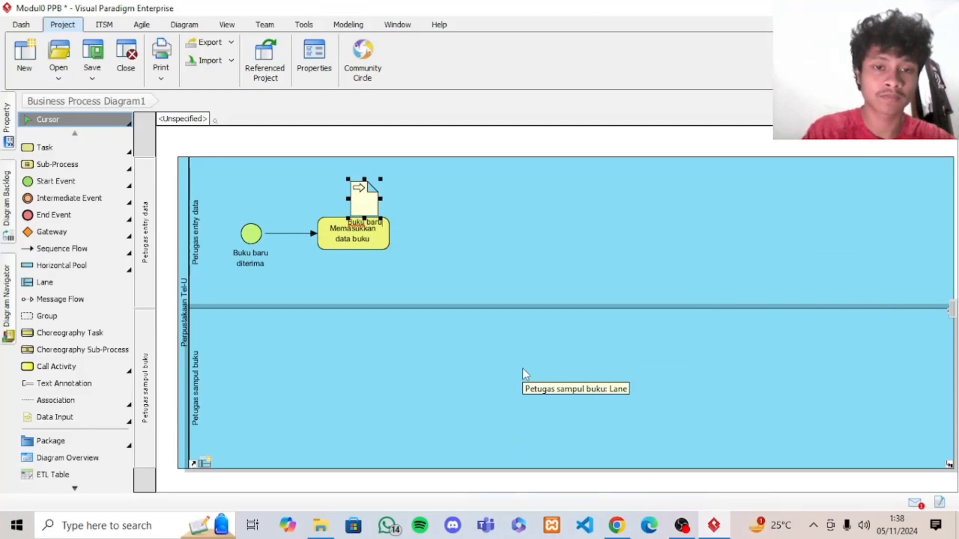
key("Return")
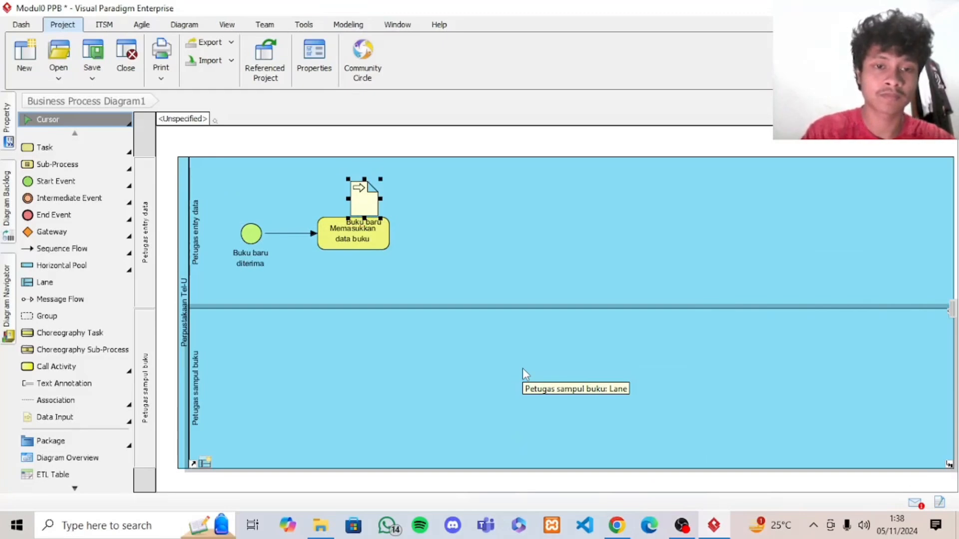
left_click_drag(357, 194, 358, 178)
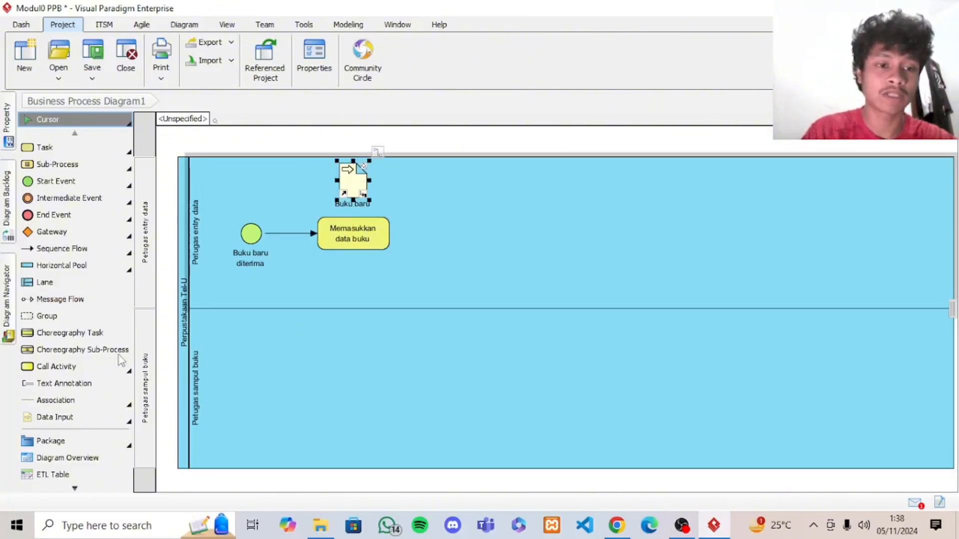
- Add a Data Store below the Memasukkan data buku task and name it Database Buku Perpus, checking the example diagram in Chrome
left_click(129, 425)
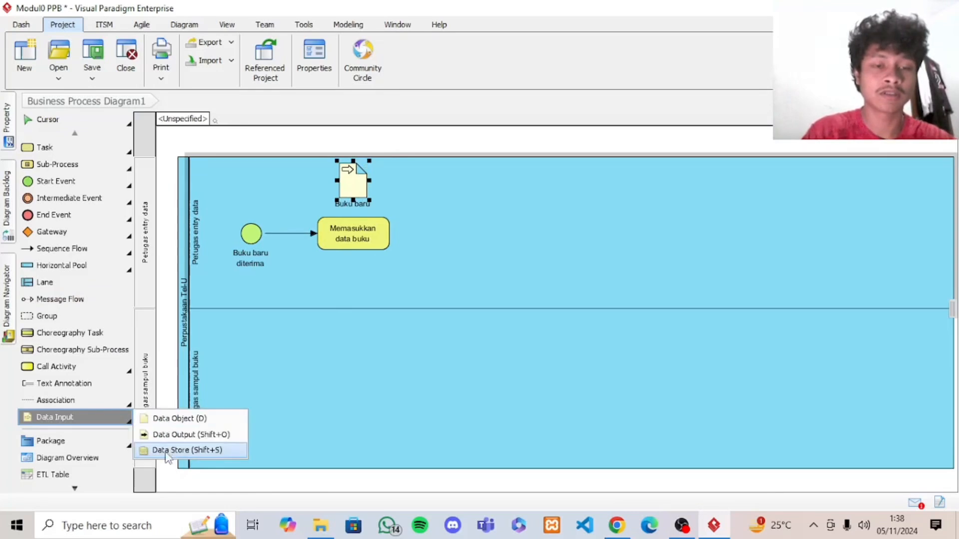
left_click(169, 450)
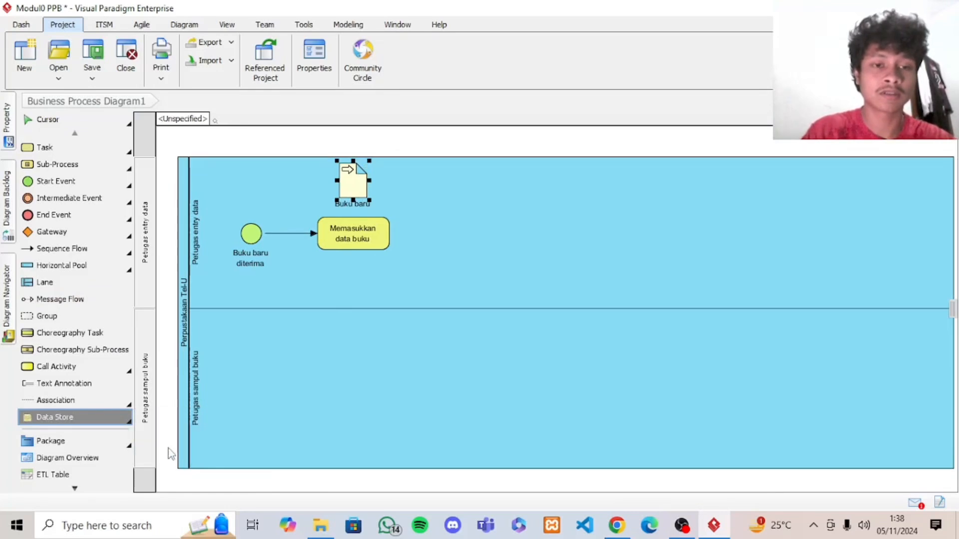
left_click(355, 276)
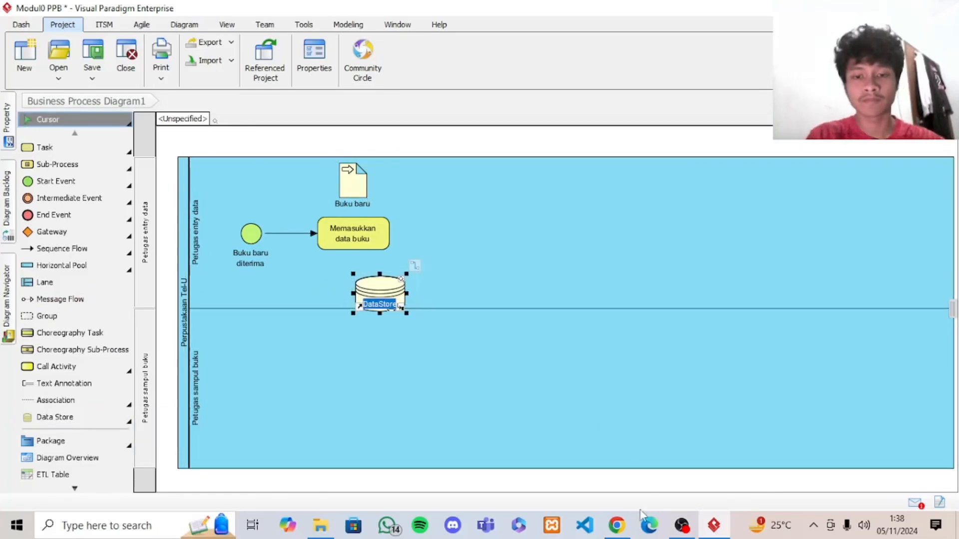
left_click(617, 525)
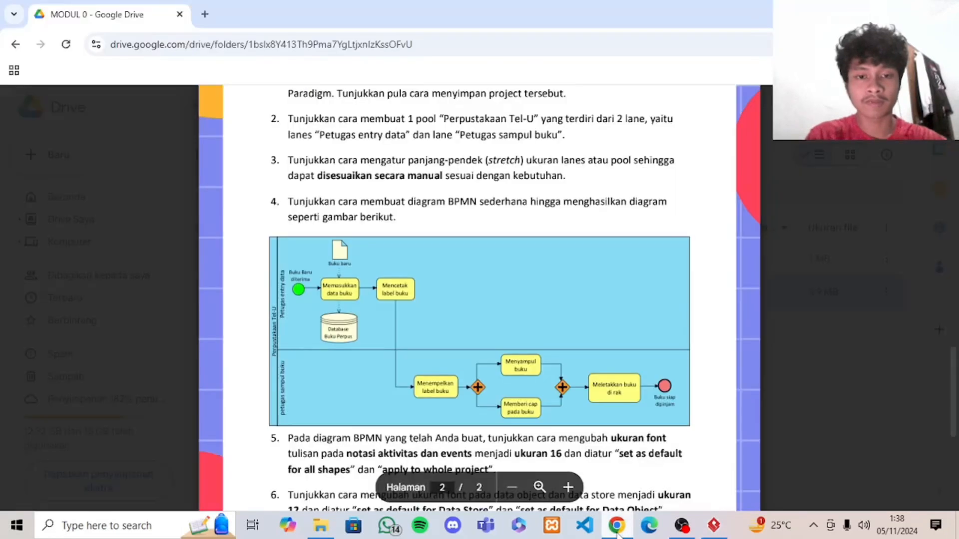
left_click(618, 530)
type("Database Buku")
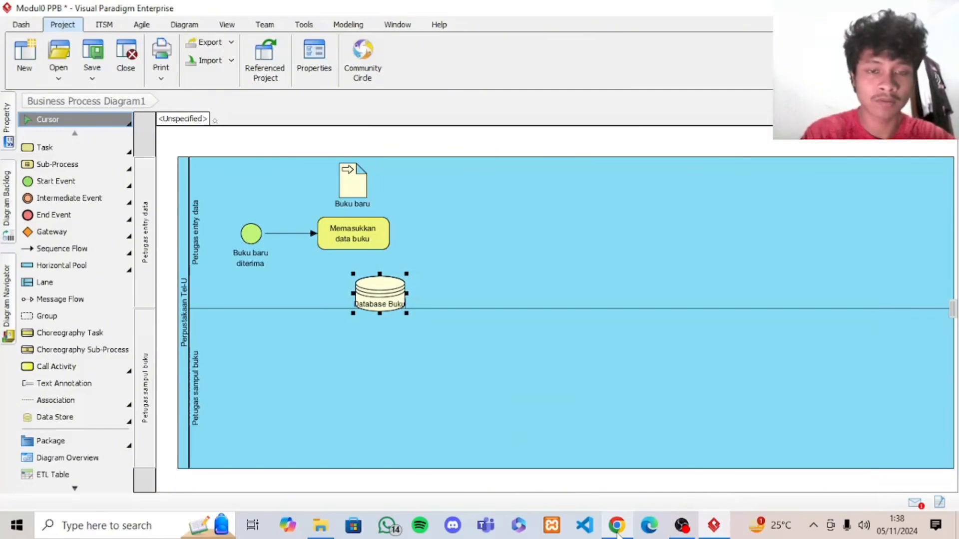
type(" Perpus")
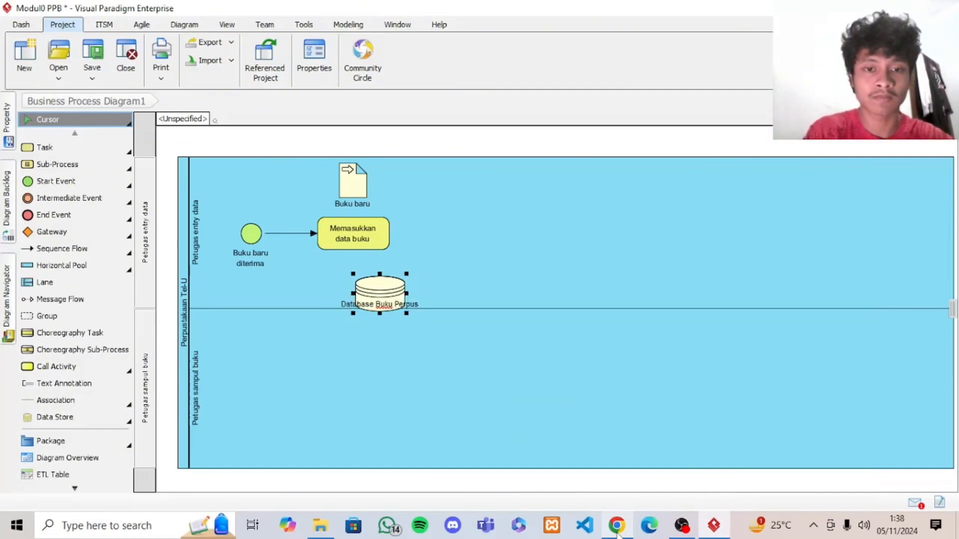
key("Return")
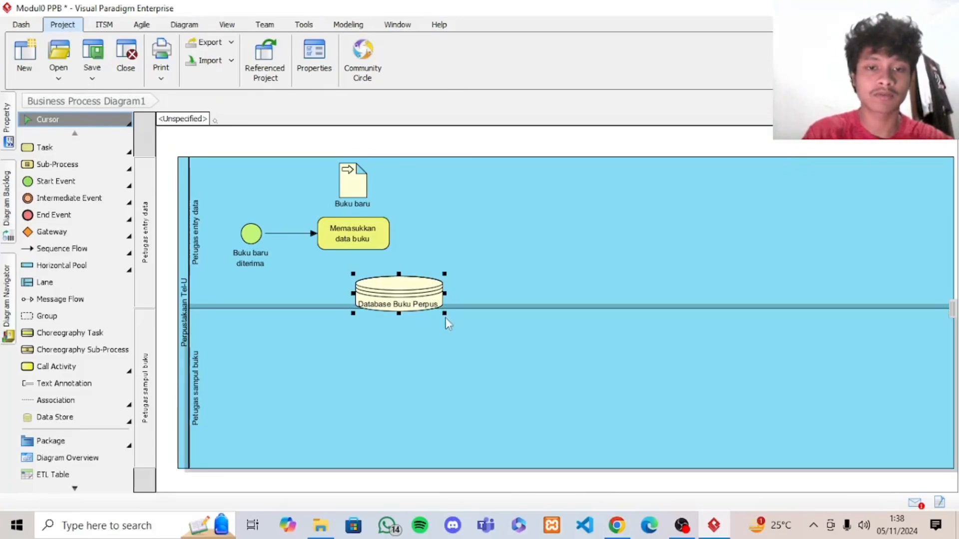
- Make the Database Buku Perpus data store narrower and taller, centred under the task, and move the lane divider down to fit it
left_click_drag(443, 313, 360, 289)
left_click_drag(460, 308, 460, 329)
left_click_drag(343, 275, 344, 286)
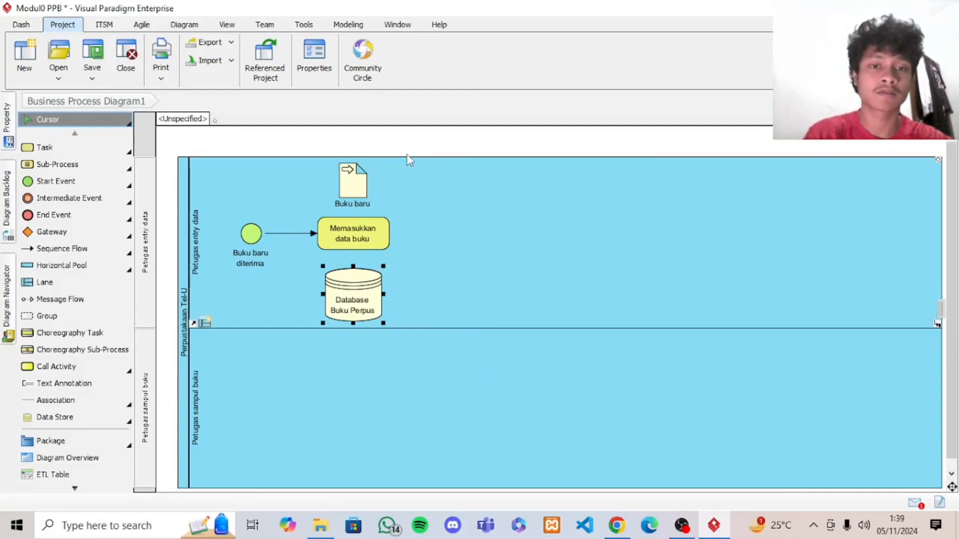
- Stretch the pool's upper edge upward and move the Buku baru data input slightly higher
left_click_drag(407, 156, 407, 144)
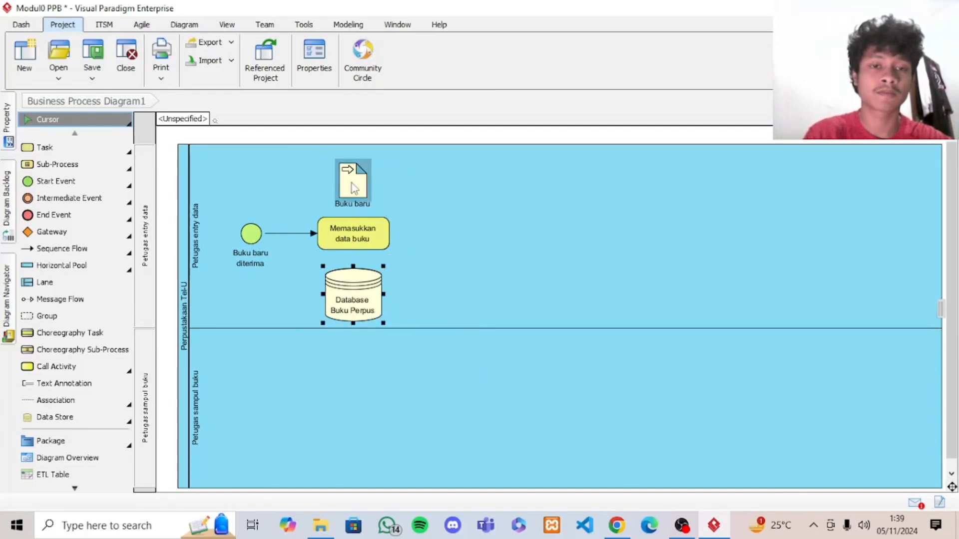
left_click_drag(355, 188, 351, 176)
left_click(496, 253)
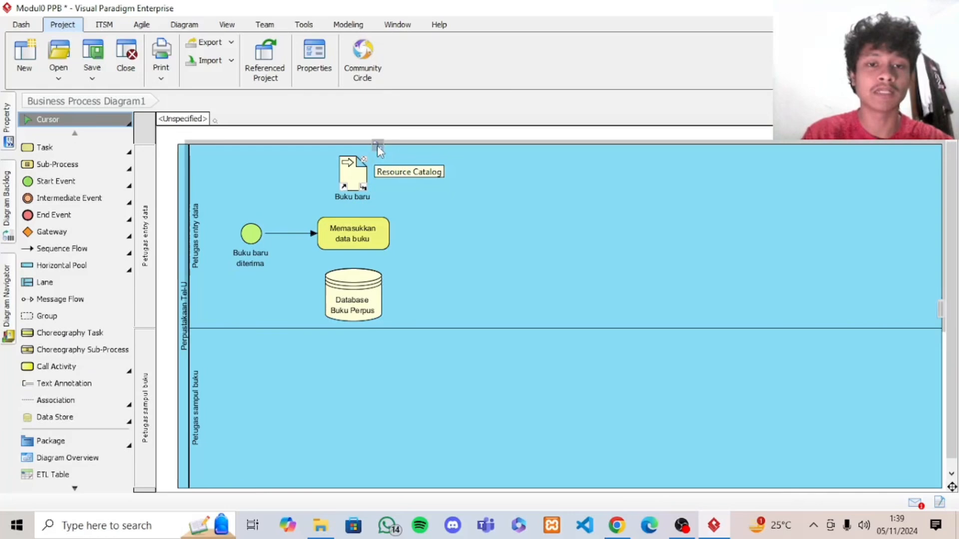
- Connect the Buku baru data input to the existing Memasukkan data buku task
left_click(377, 145)
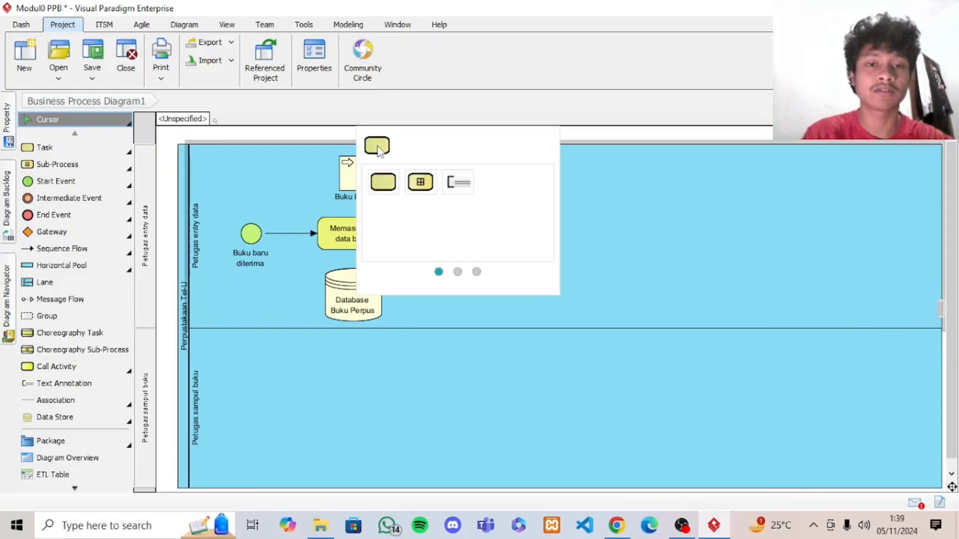
left_click(383, 183)
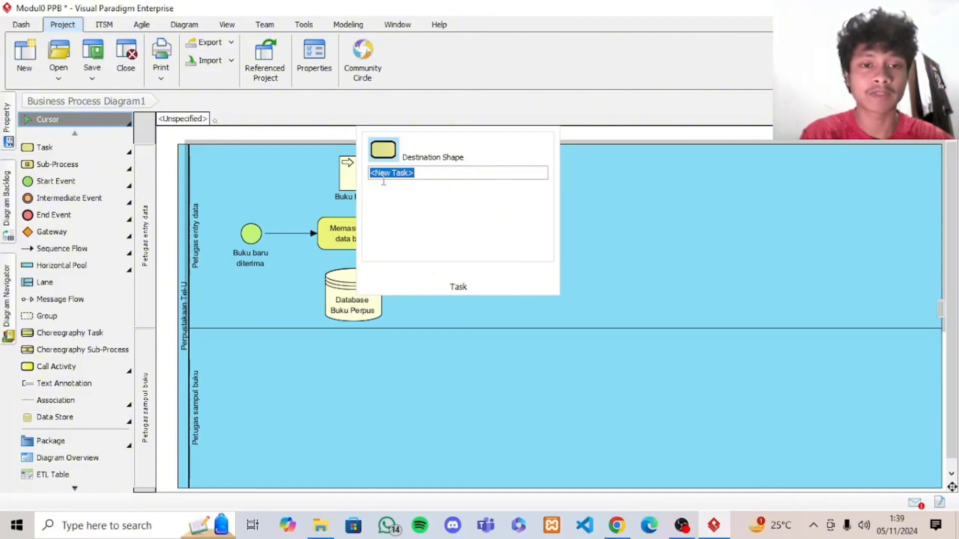
type("Memasukkan data buku")
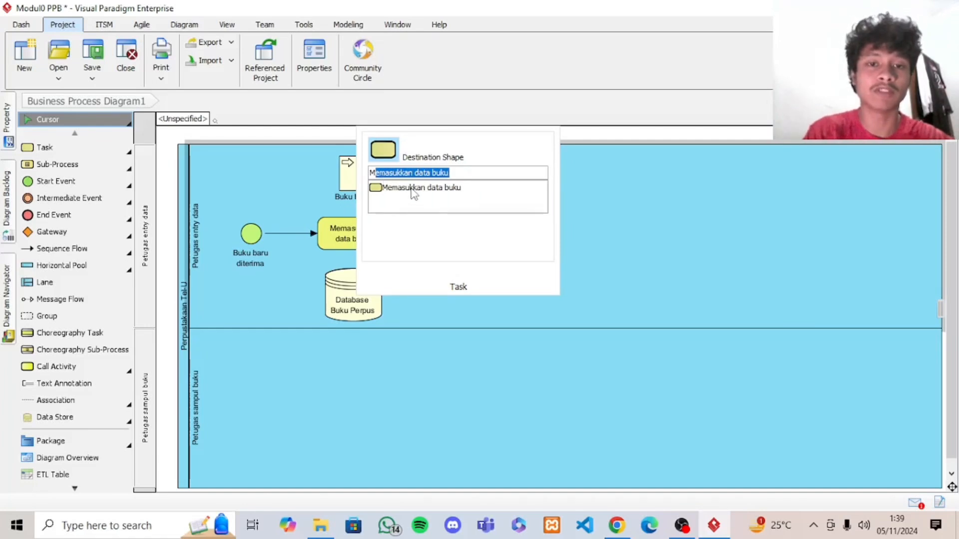
left_click(413, 187)
left_click(408, 195)
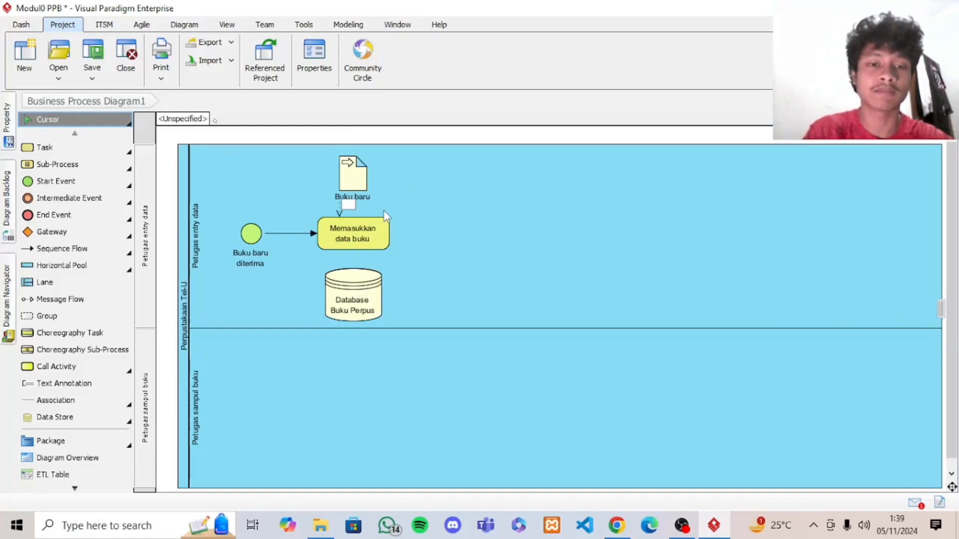
- Centre the arrow between Buku baru and the Memasukkan data buku task, and raise Buku baru slightly to lengthen it
left_click(346, 208)
left_click(436, 218)
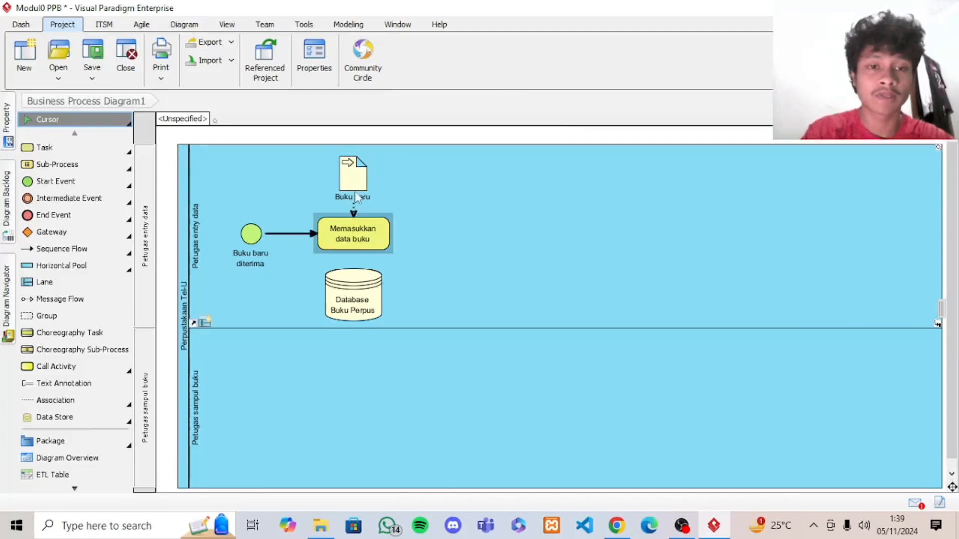
left_click_drag(352, 176, 352, 170)
left_click(406, 219)
- Connect the Memasukkan data buku task to the existing Database Buku Perpus data store
left_click(357, 293)
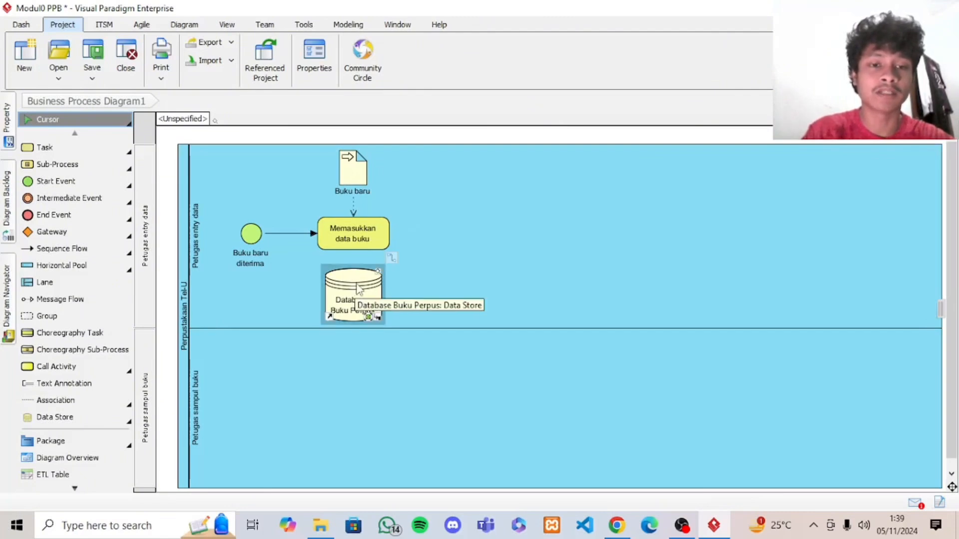
left_click(382, 241)
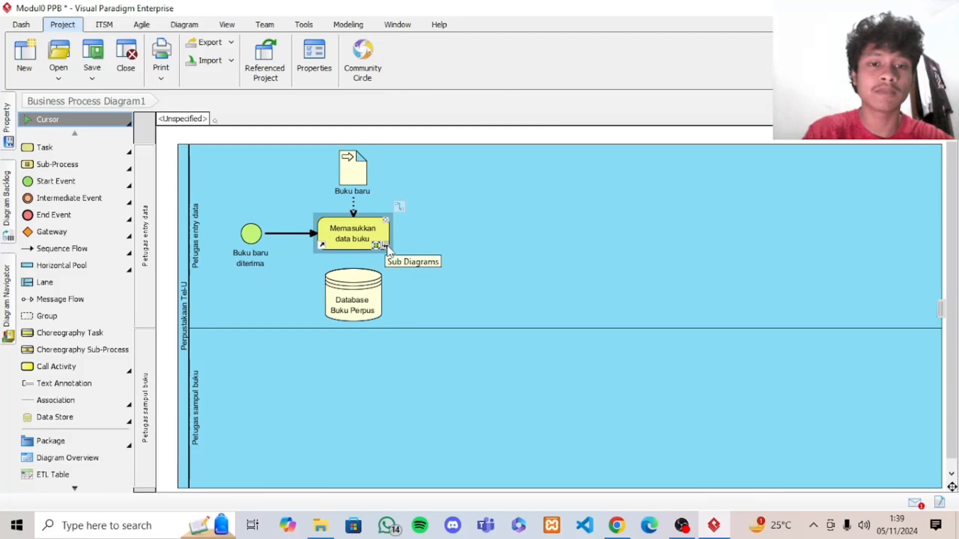
left_click(399, 206)
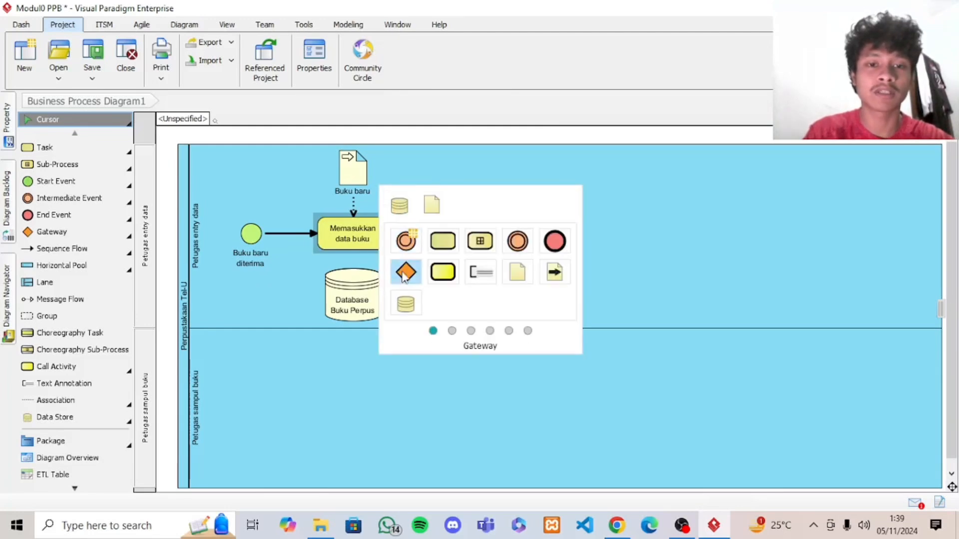
left_click(405, 303)
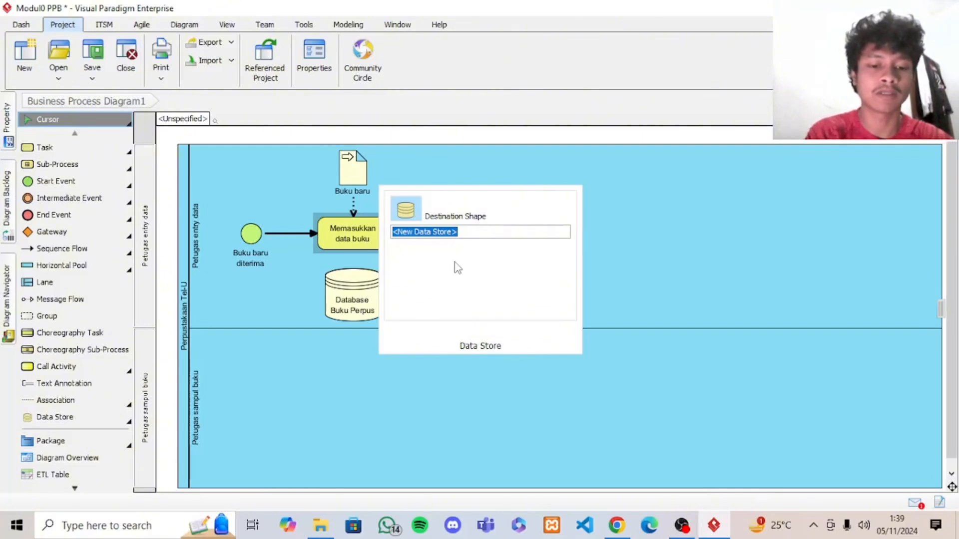
type("database Buku Perpus")
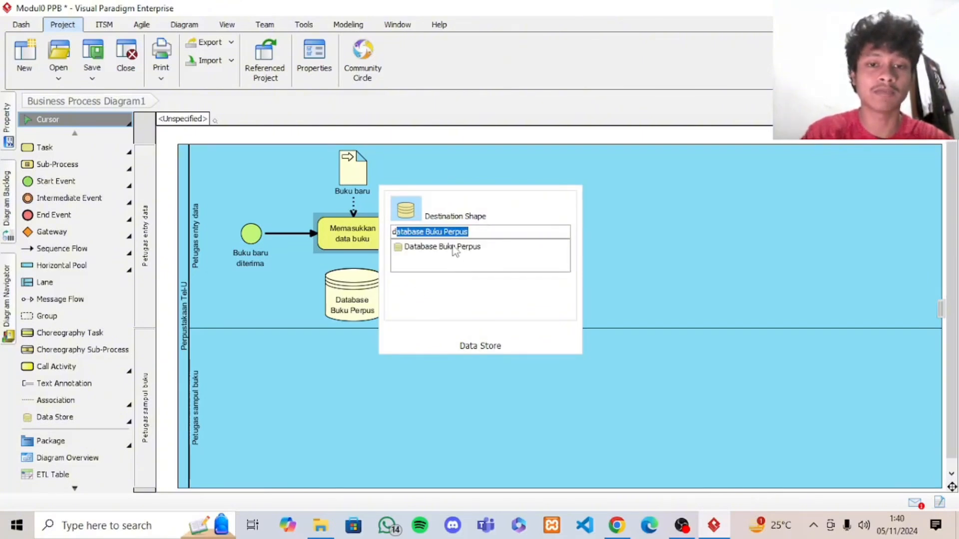
left_click(455, 251)
left_click(469, 251)
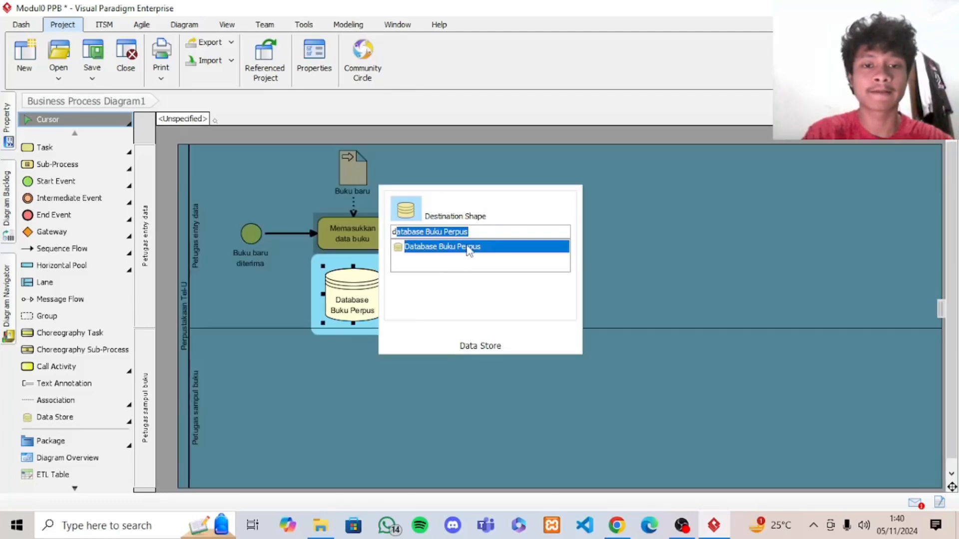
left_click(469, 250)
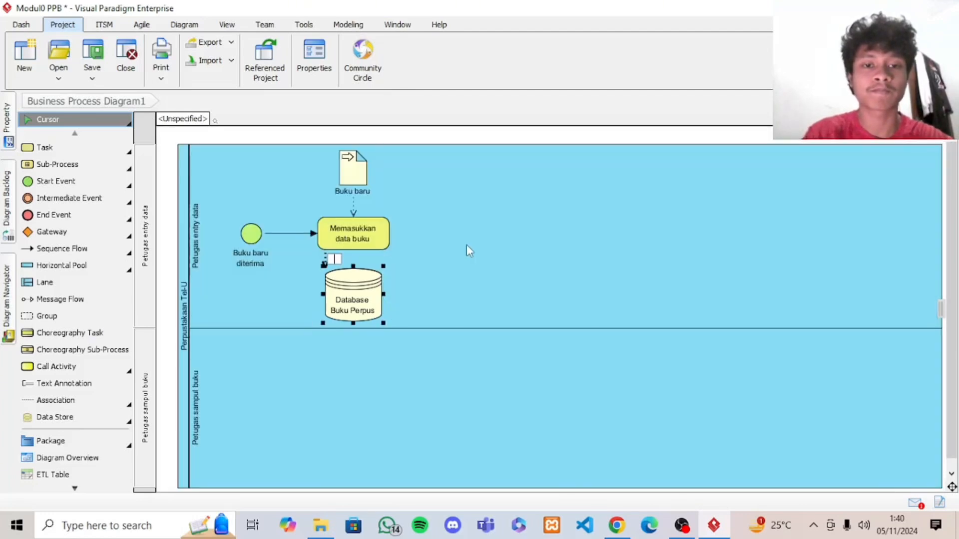
- Centre the dotted arrow between the Memasukkan data buku task and the Database Buku Perpus data store
left_click(390, 258)
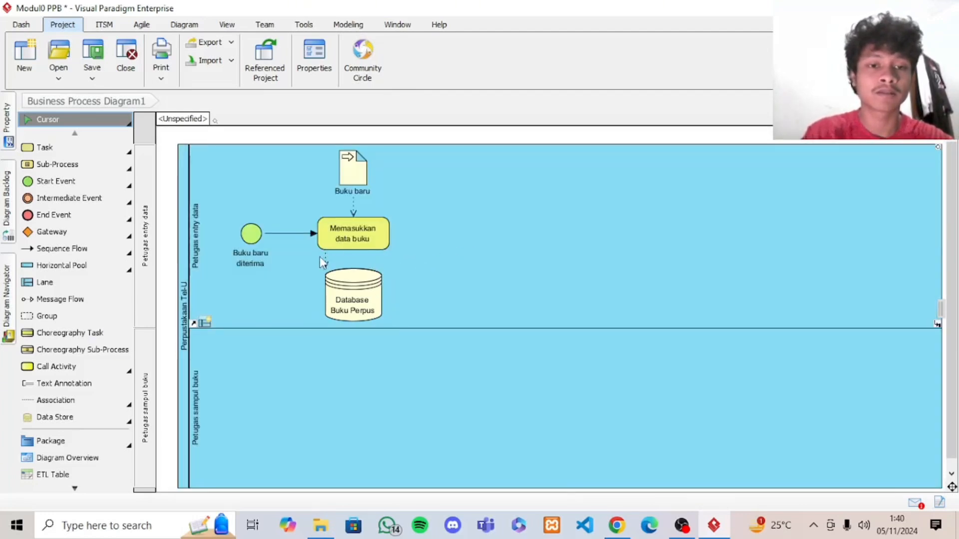
left_click_drag(326, 259, 353, 264)
left_click(420, 270)
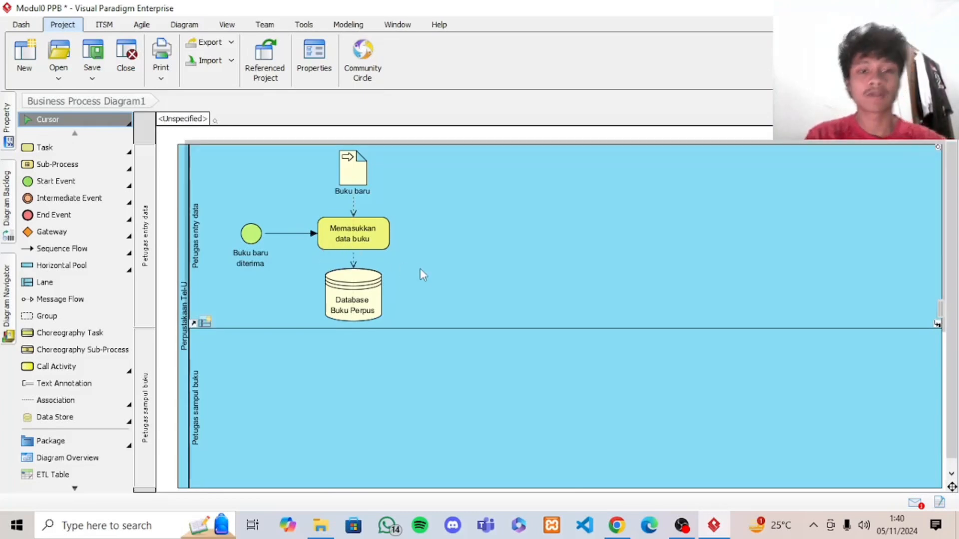
left_click(580, 457)
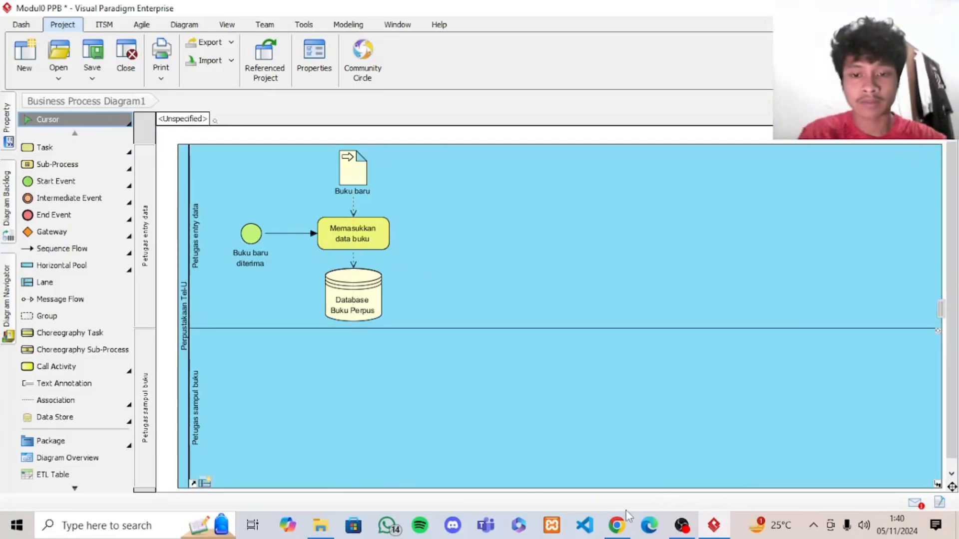
- Add a Mencetak label buku task to the right of Memasukkan data buku, narrowed to two text lines and level with it
left_click(619, 526)
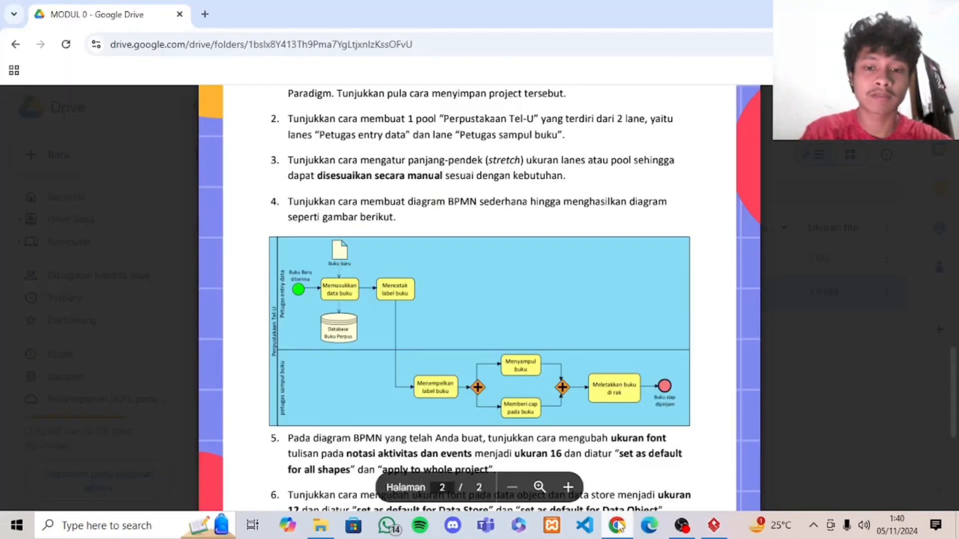
left_click(618, 526)
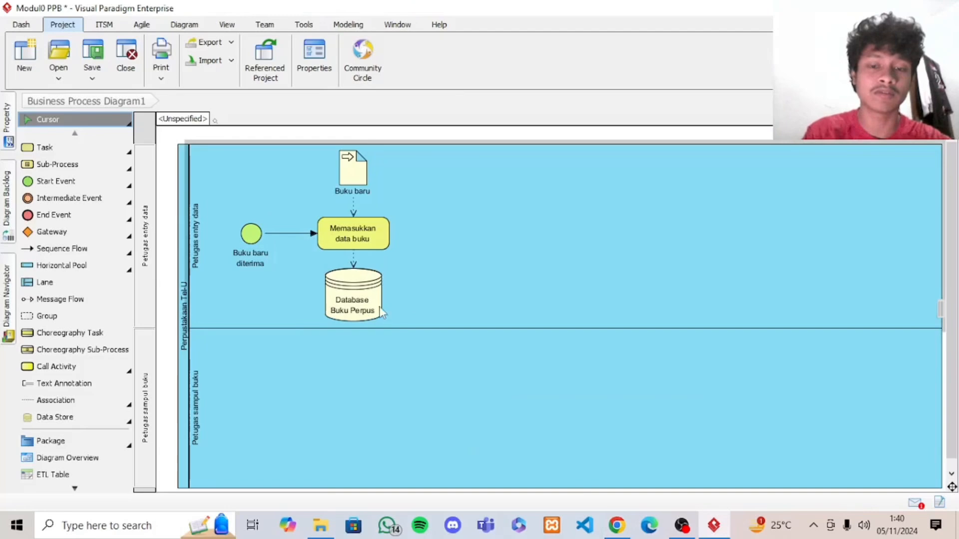
left_click(618, 526)
left_click(618, 526)
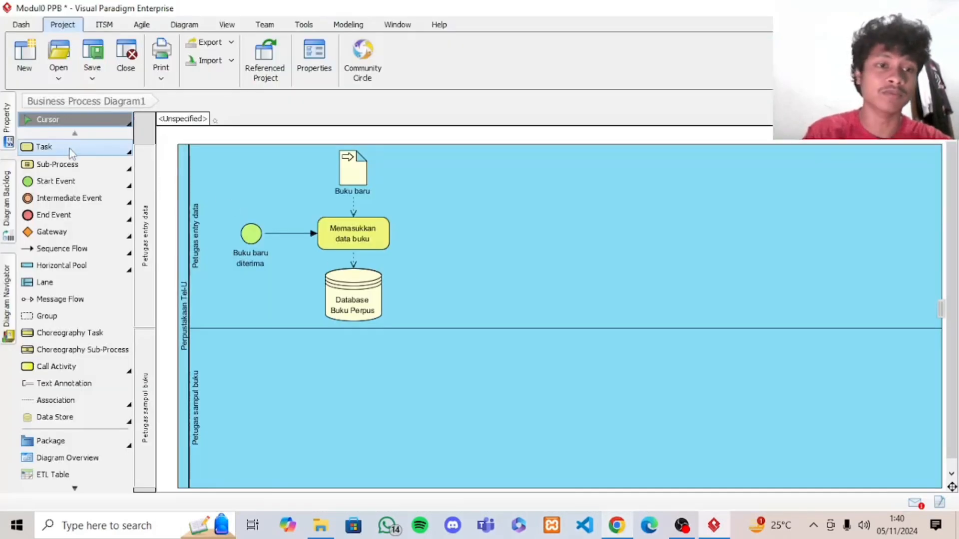
left_click(60, 148)
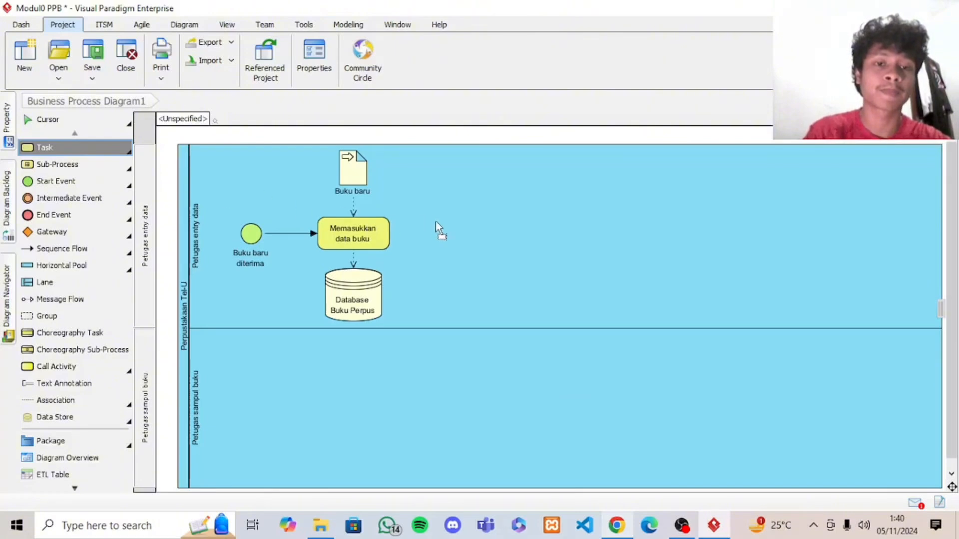
left_click(464, 231)
type("M")
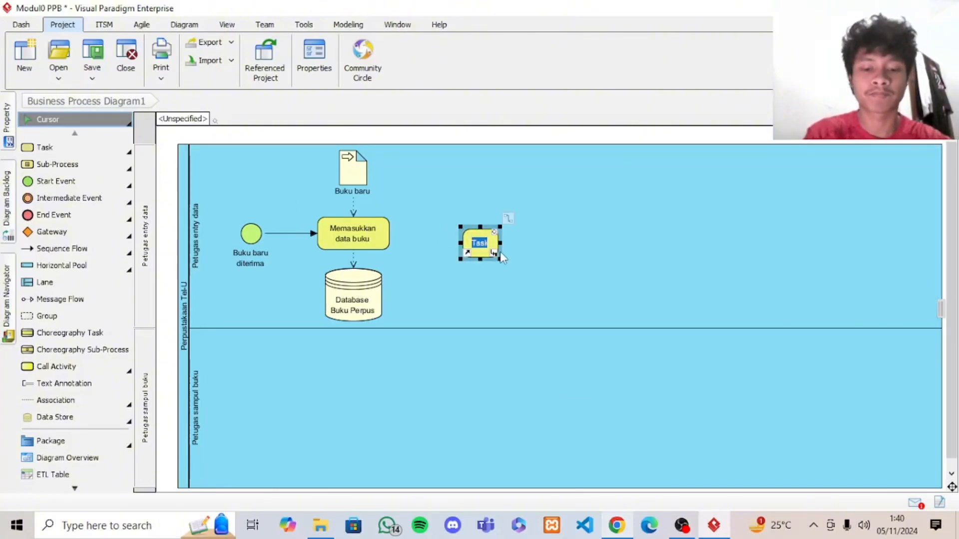
type("encetak")
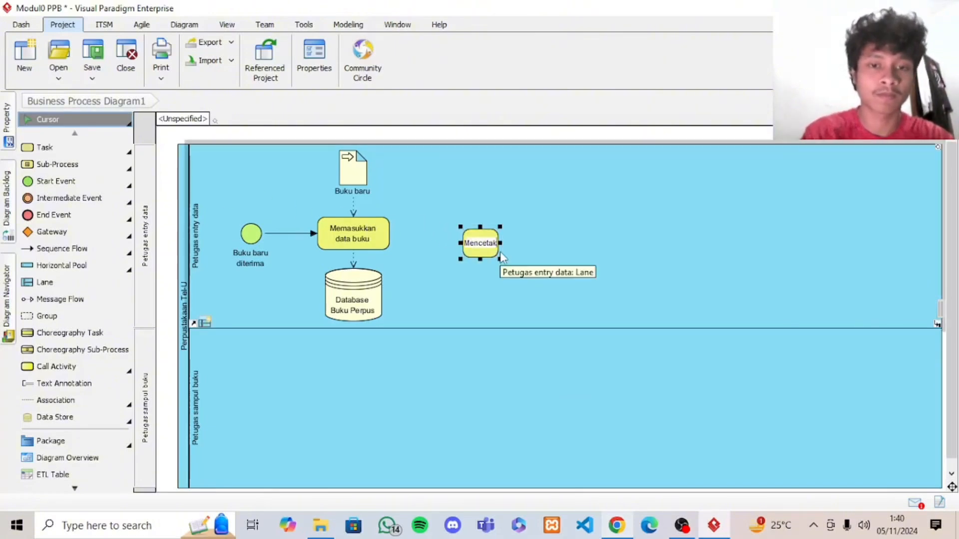
type(" label buku")
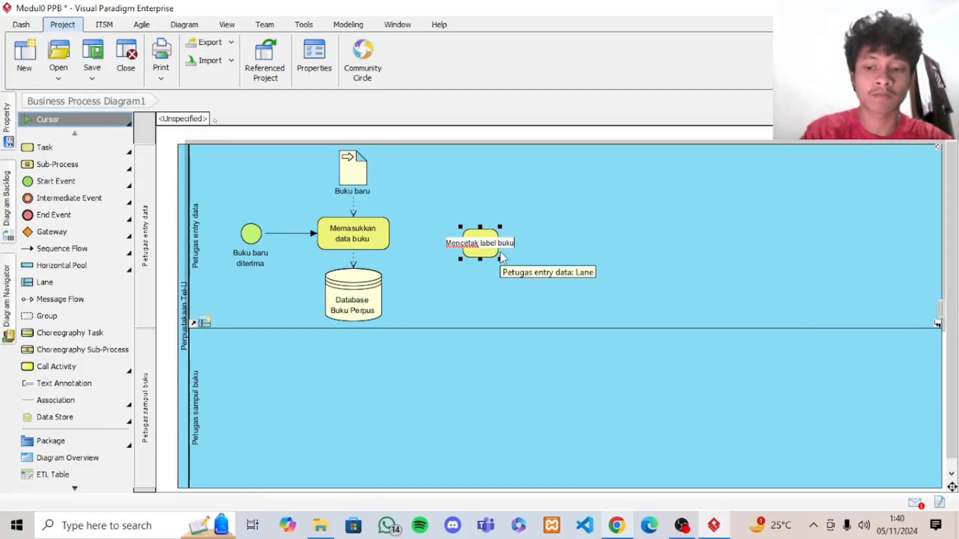
key("Return")
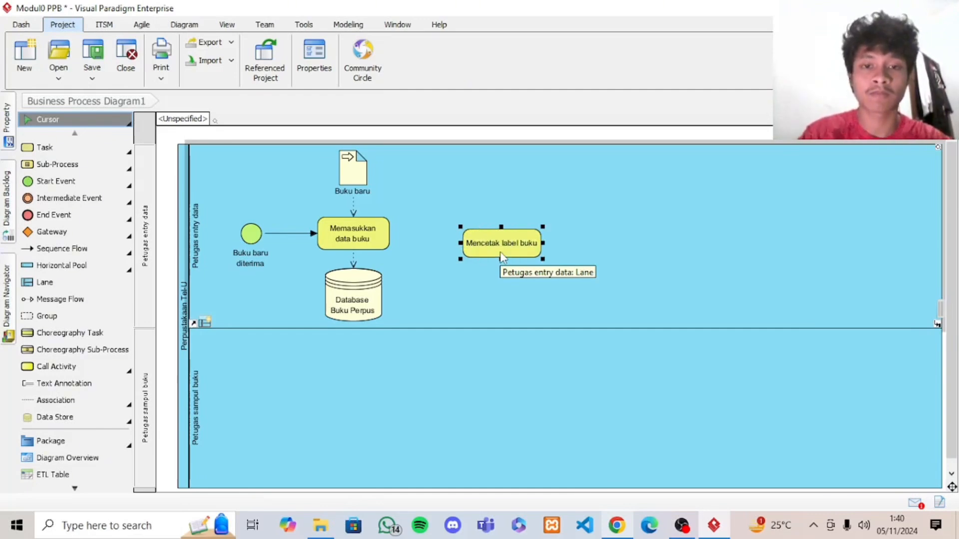
left_click_drag(543, 260, 505, 233)
left_click(538, 263)
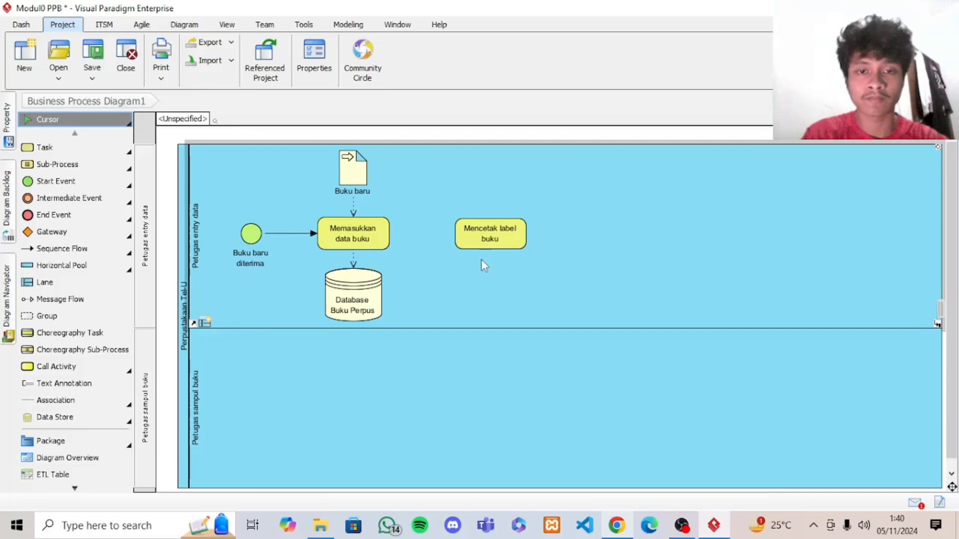
- Connect the Memasukkan data buku task to Mencetak label buku with a sequence flow
left_click(367, 239)
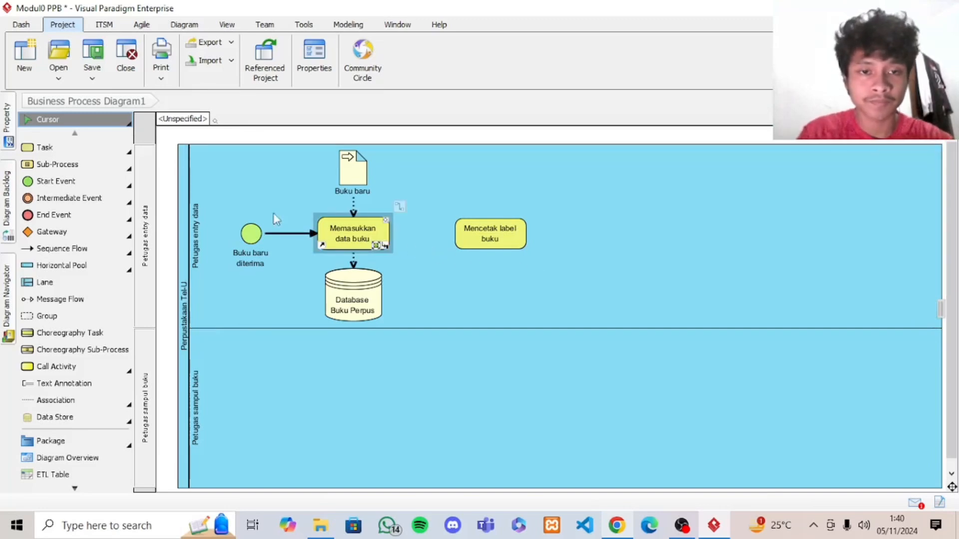
left_click(65, 250)
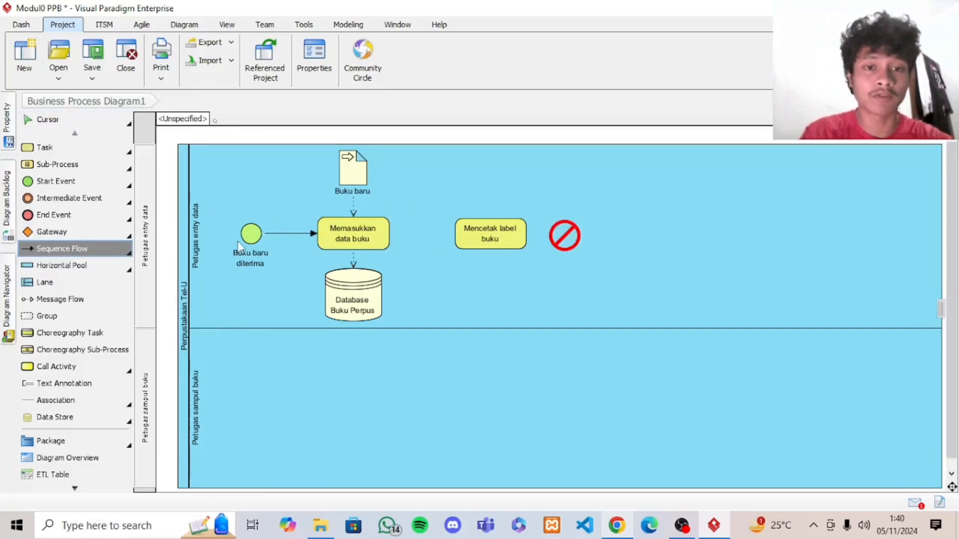
mouse_move(343, 245)
left_mouse_down()
mouse_move(375, 235)
mouse_move(488, 238)
left_mouse_up()
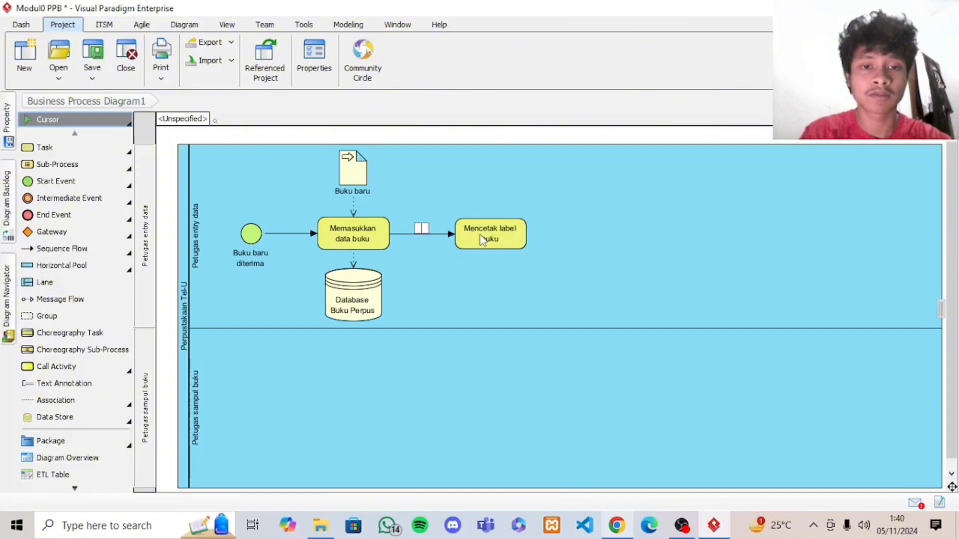
left_click(485, 240)
left_click(503, 278)
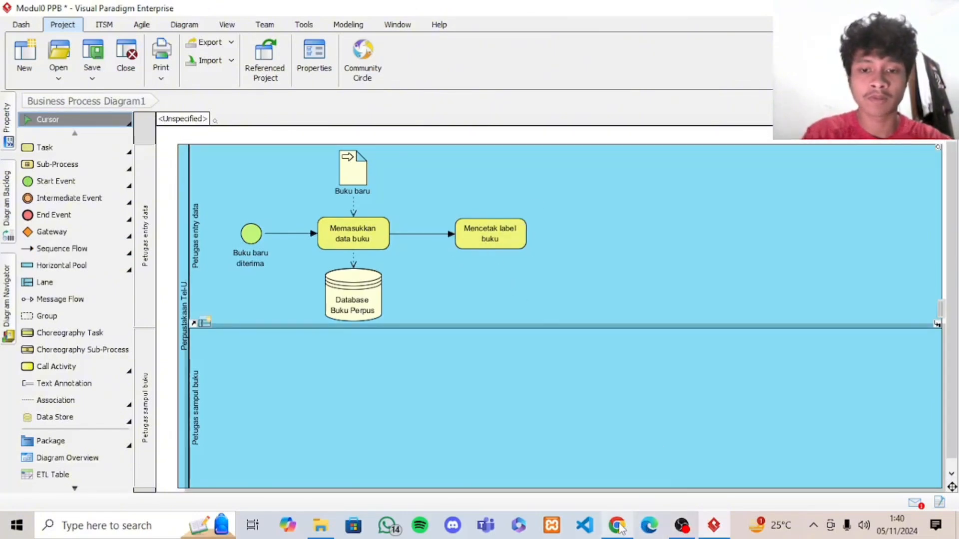
- Place a new task in the Petugas sampul buku lane, below and to the right of Mencetak label buku
left_click(617, 525)
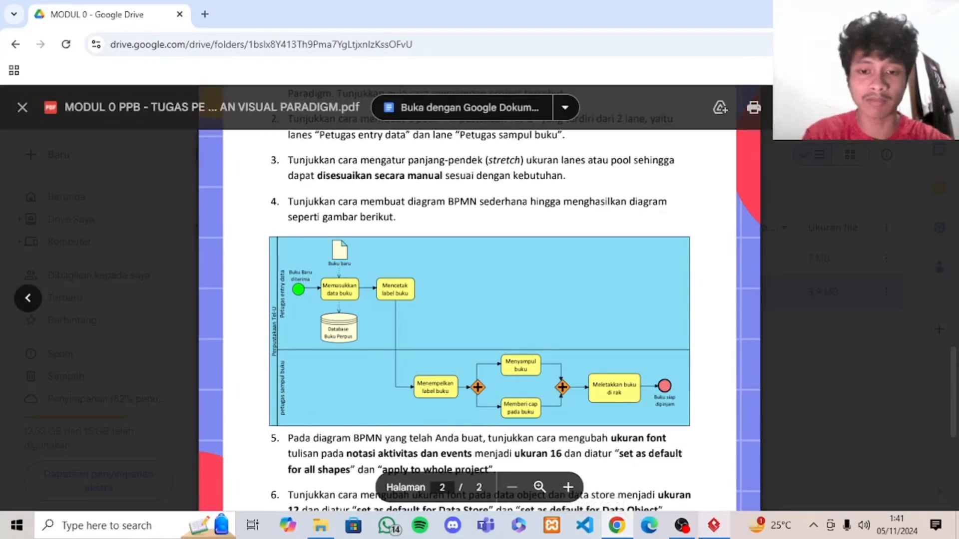
left_click(618, 524)
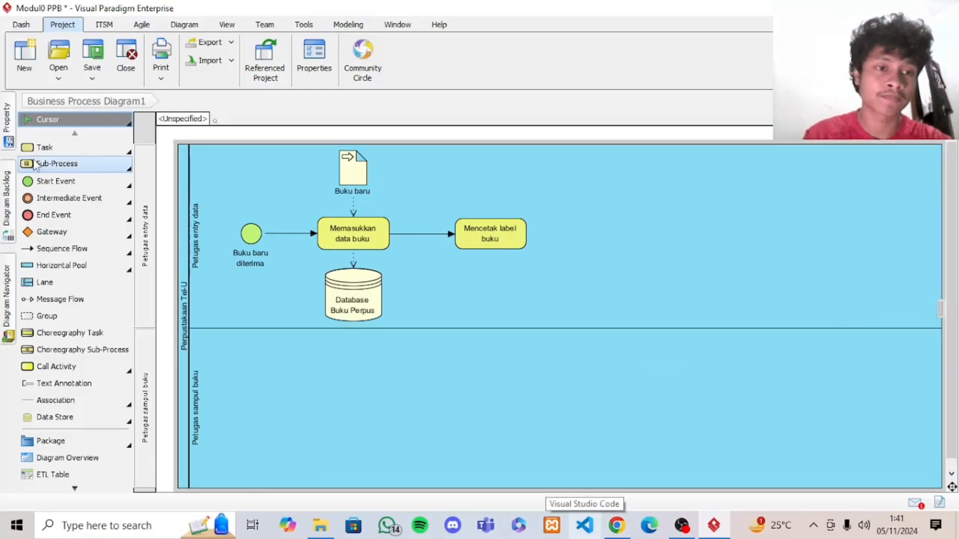
left_click(45, 147)
left_click(538, 397)
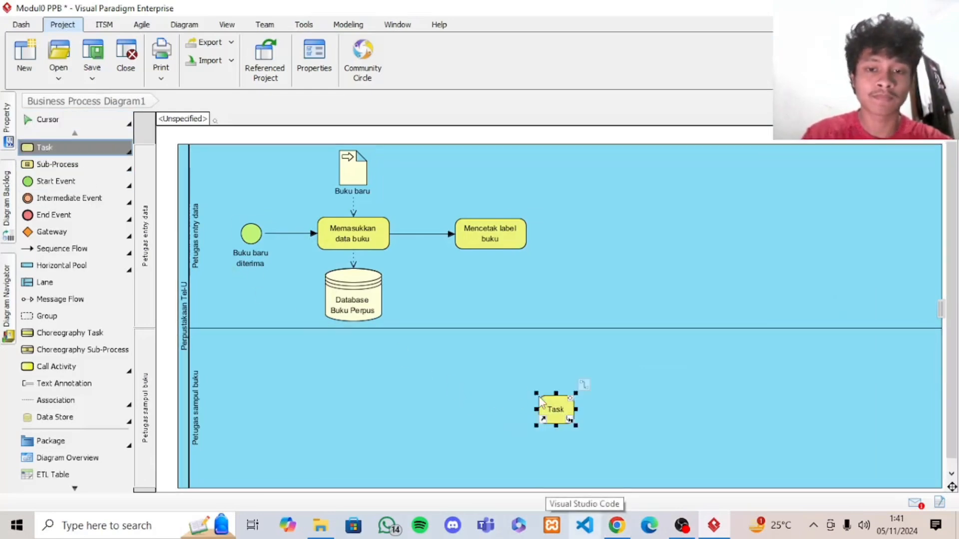
left_click(605, 434)
type("MMenempe")
key("BackSpace")
key("BackSpace")
key("BackSpace")
key("BackSpace")
key("BackSpace")
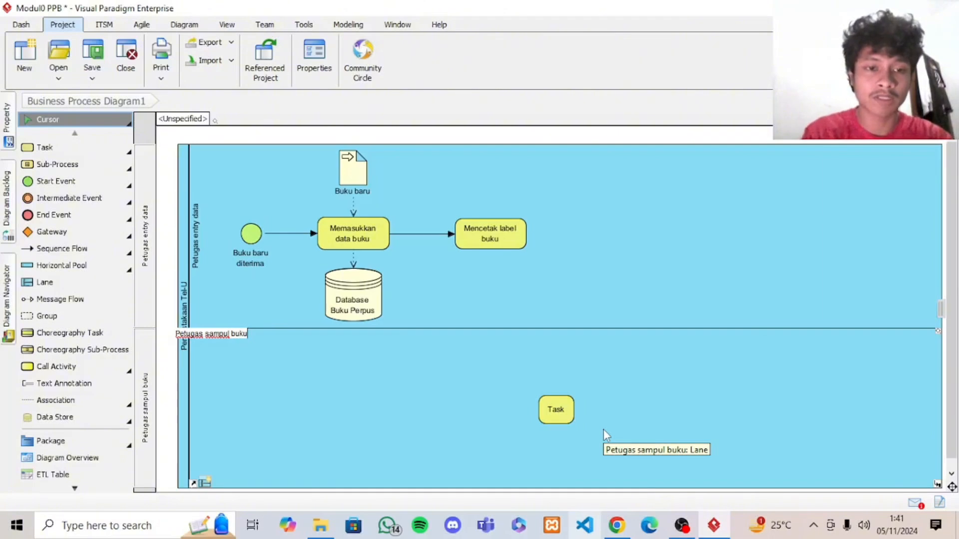
key("Return")
- Name the new task in the Petugas sampul buku lane Menempelkan label buku and enlarge it to fit its full name
left_click(563, 419)
double_click(563, 416)
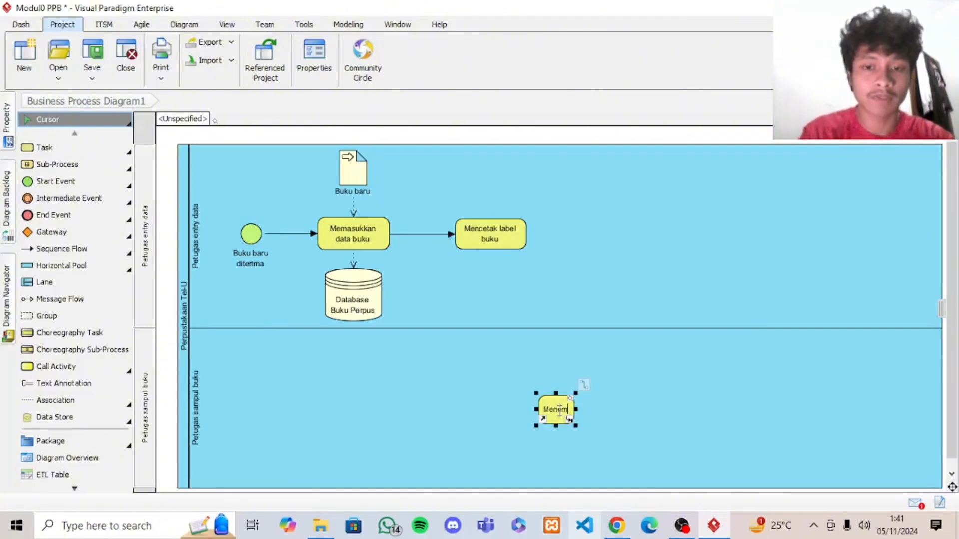
type("pelkan ")
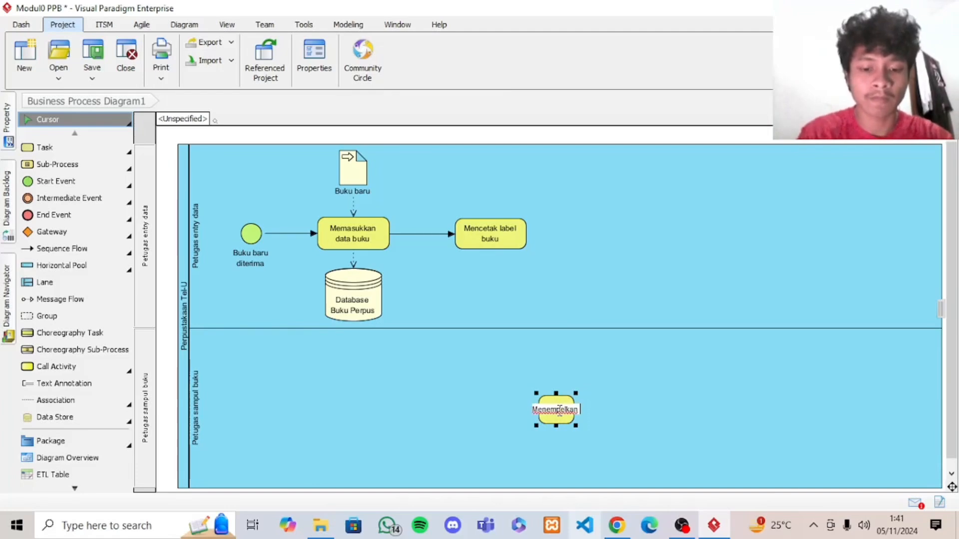
type("(label buku")
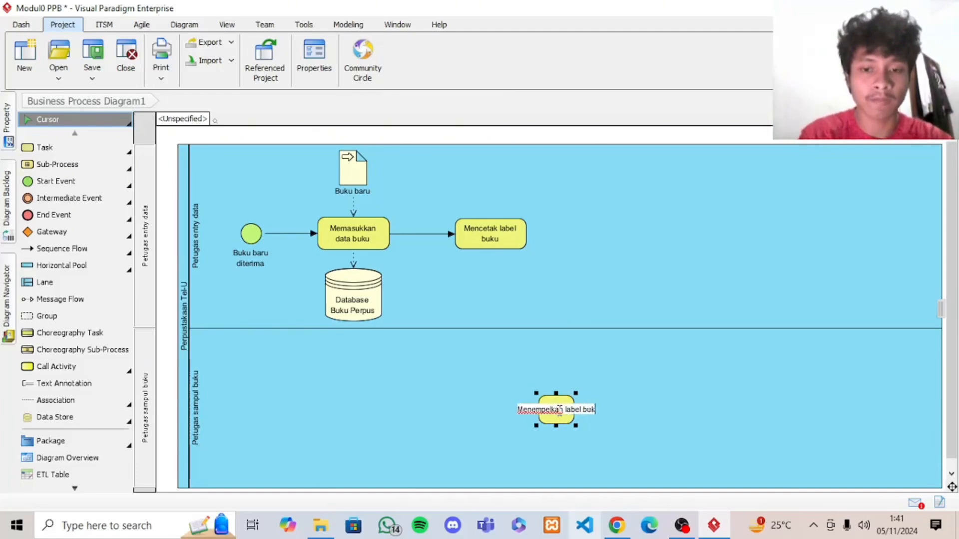
key("Return")
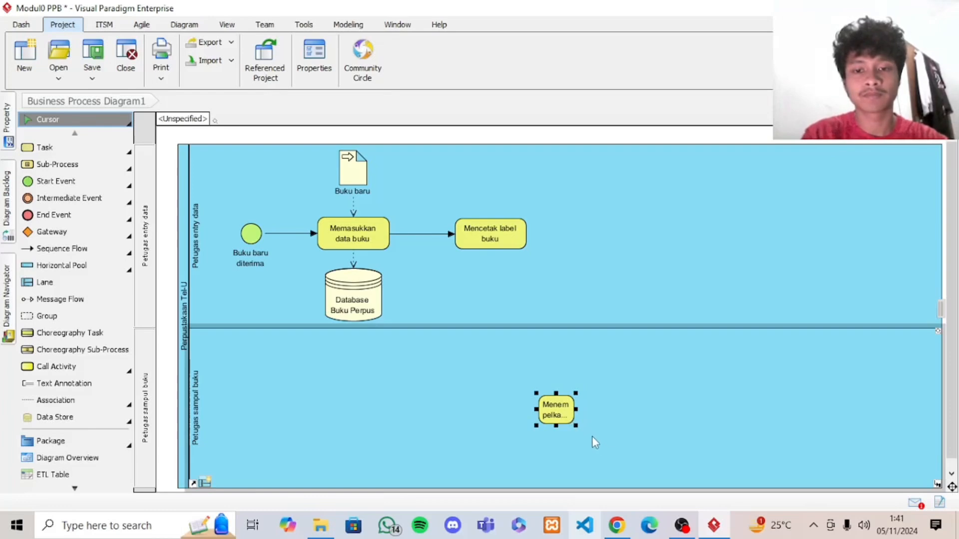
left_click_drag(576, 426, 621, 426)
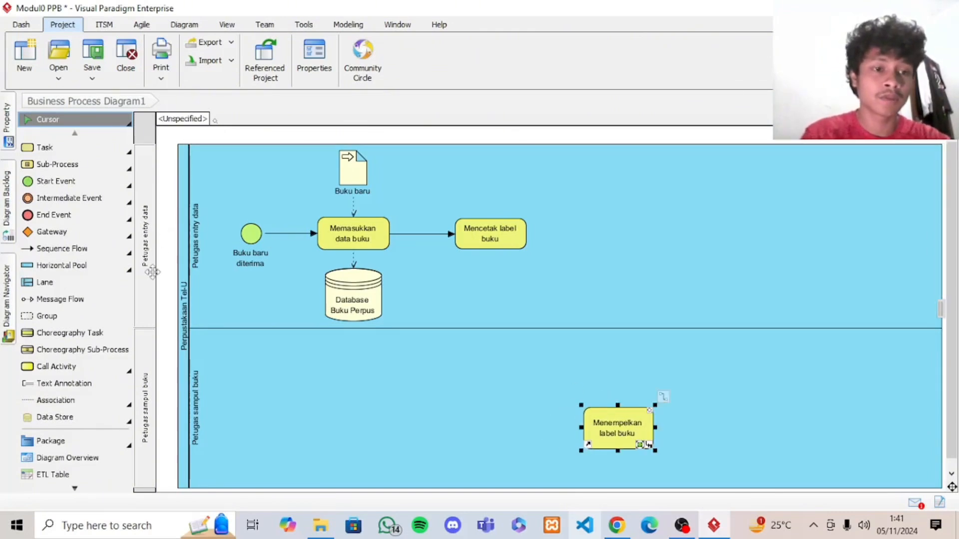
- Connect Mencetak label buku to Menempelkan label buku with a sequence flow from its bottom centre, and nudge the latter task slightly up and left
left_click(82, 249)
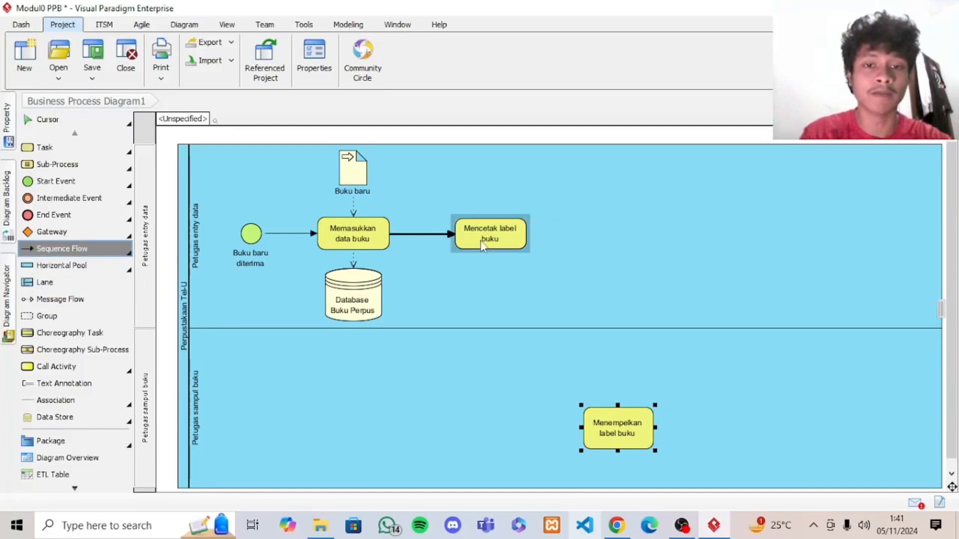
left_click_drag(484, 245, 598, 423)
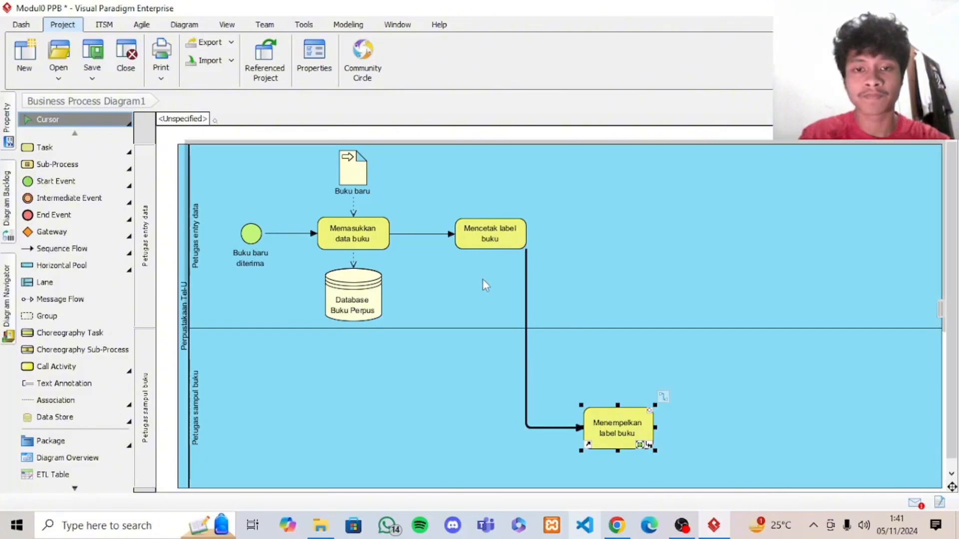
left_click_drag(526, 289, 494, 291)
left_click(624, 386)
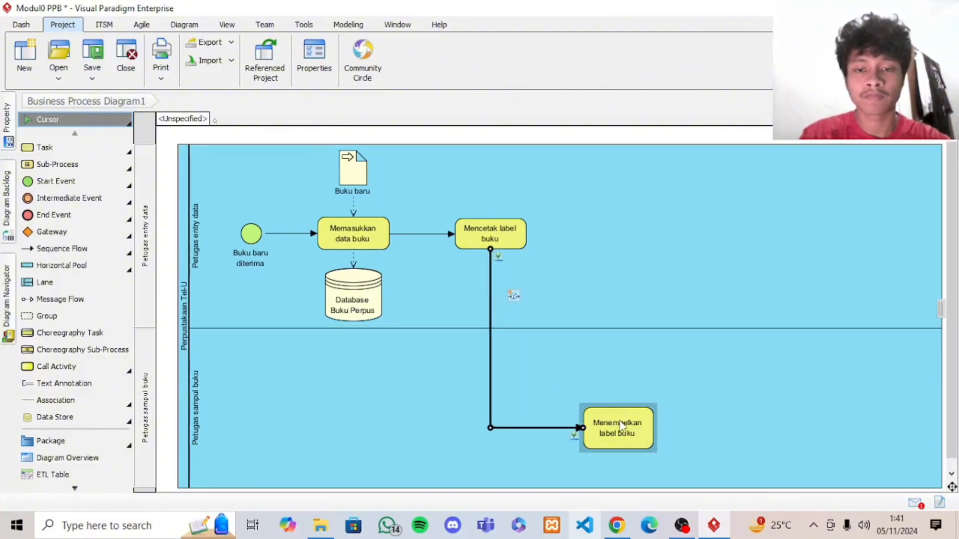
mouse_move(621, 428)
left_mouse_down()
mouse_move(609, 433)
mouse_move(606, 424)
left_mouse_up()
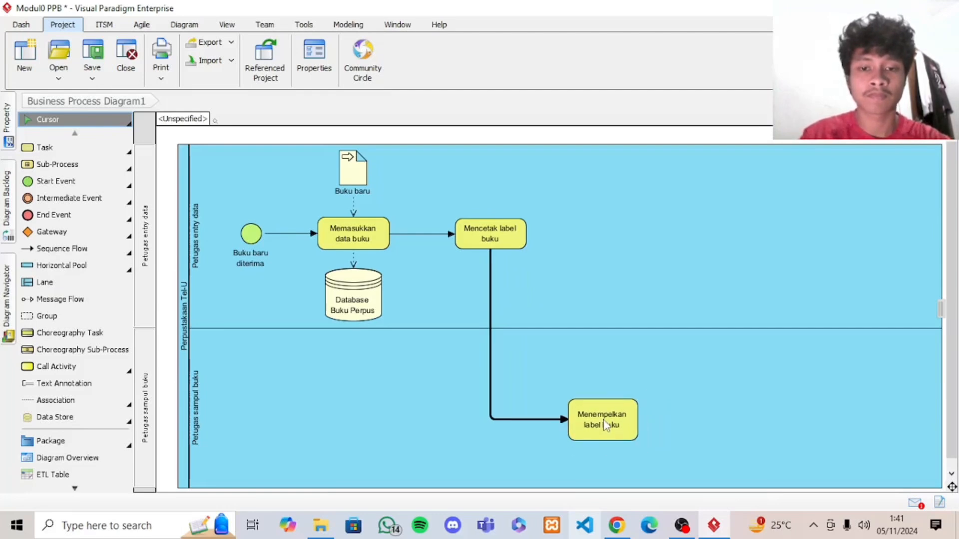
left_click(595, 361)
- Add an unnamed Parallel Fork/Join (AND) gateway to the right of Menempelkan label buku, aligned with that task
left_click(620, 527)
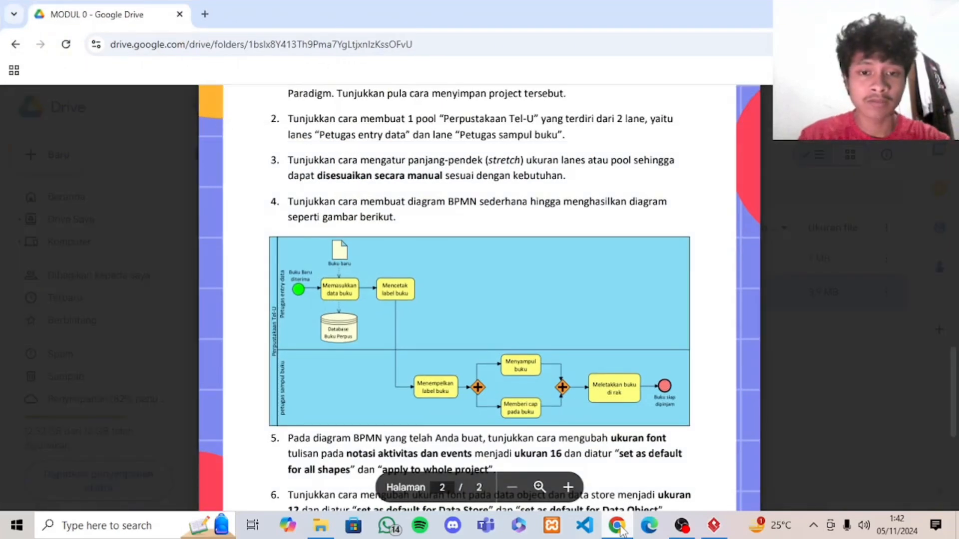
left_click(617, 526)
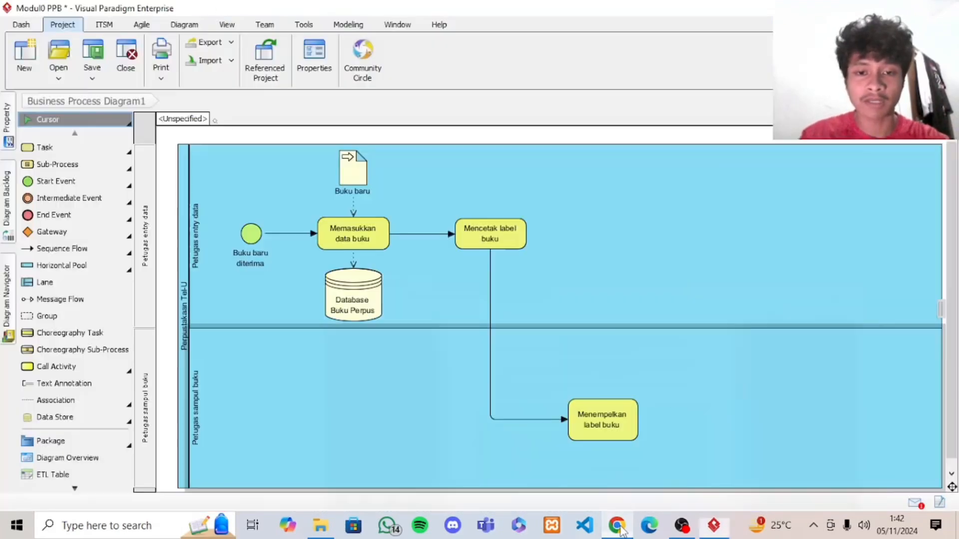
left_click(127, 239)
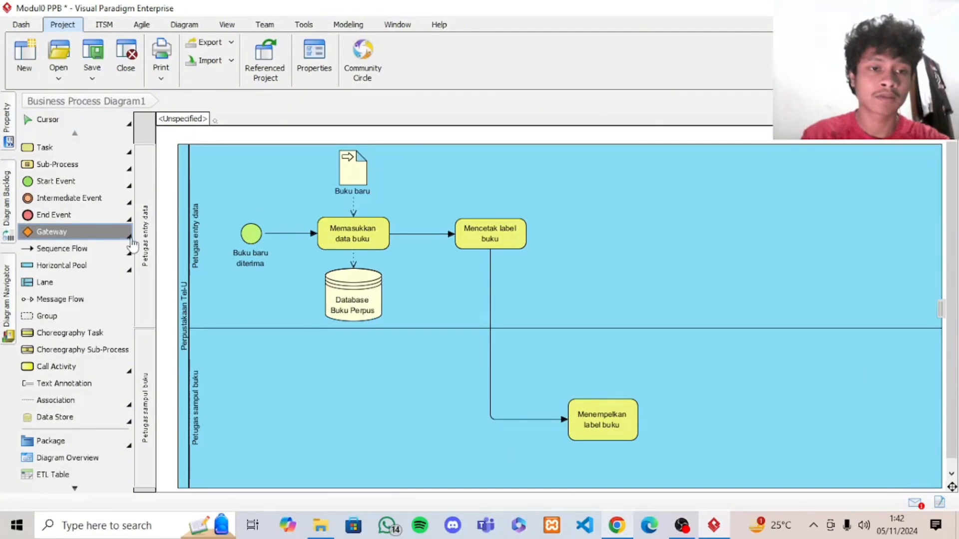
left_click(130, 240)
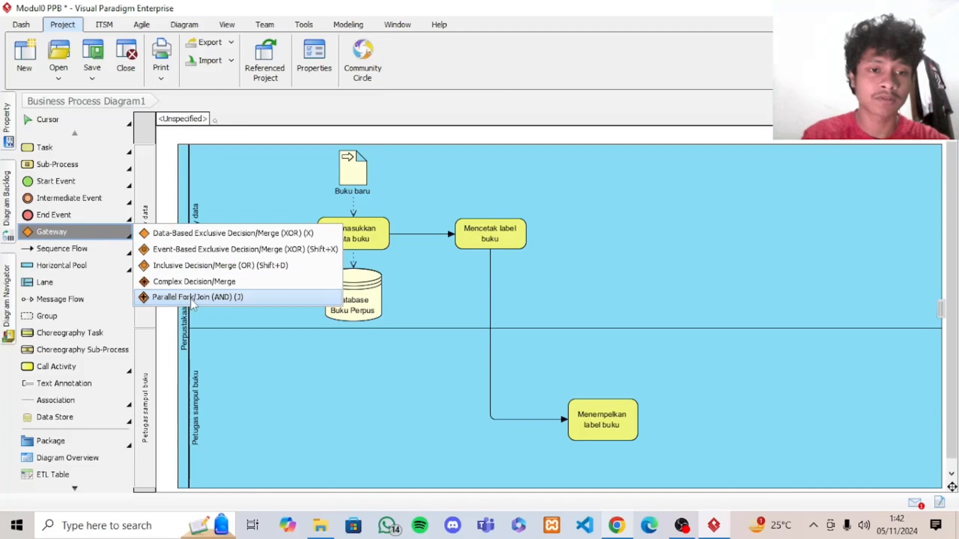
left_click(206, 298)
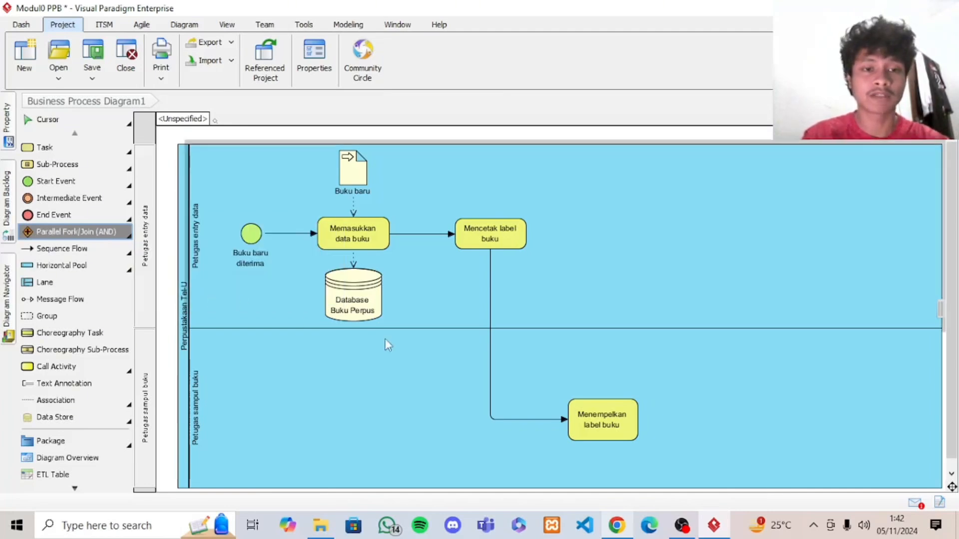
left_click(695, 419)
key("BackSpace")
left_click(684, 394)
left_click(706, 428)
left_click_drag(707, 428, 700, 420)
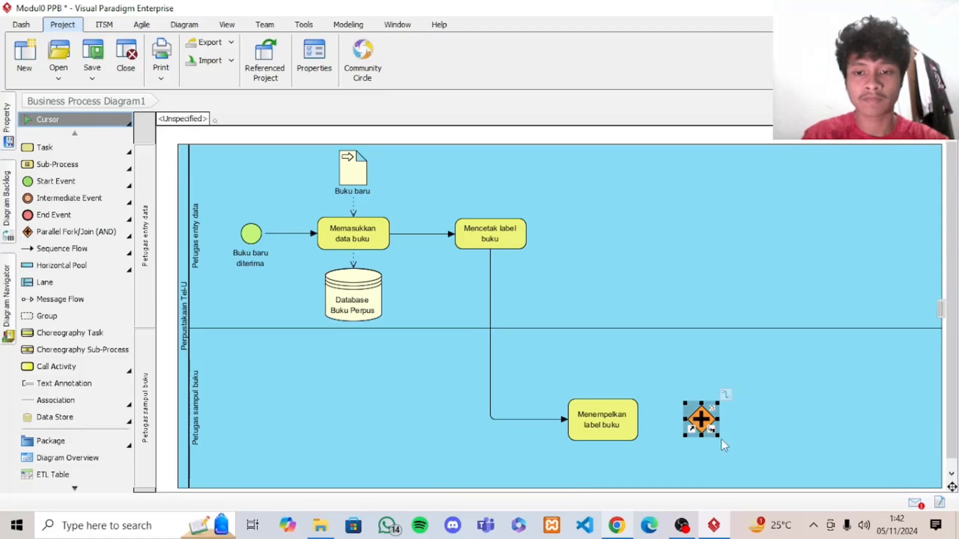
- Connect Menempelkan label buku to the parallel gateway with a sequence flow
left_click(661, 385)
left_click(91, 250)
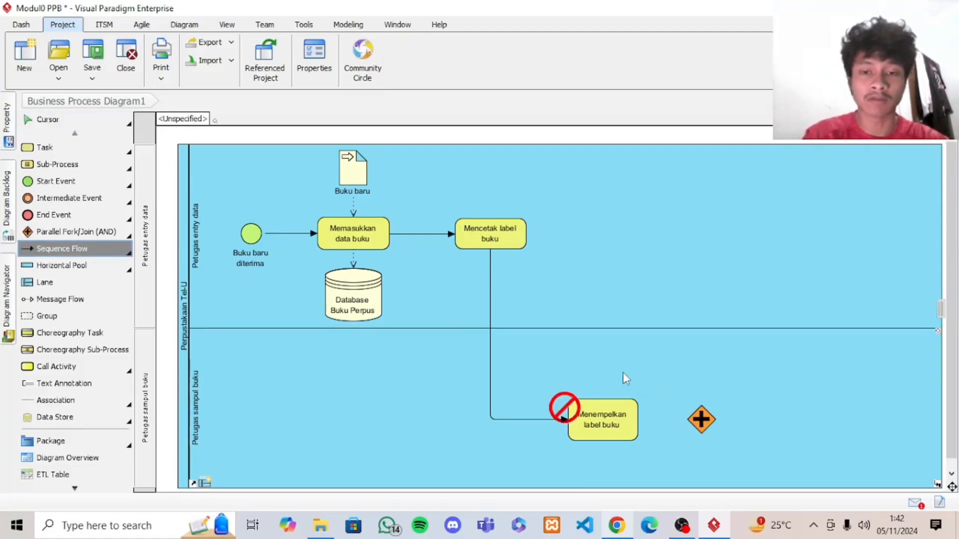
left_click_drag(604, 422, 709, 429)
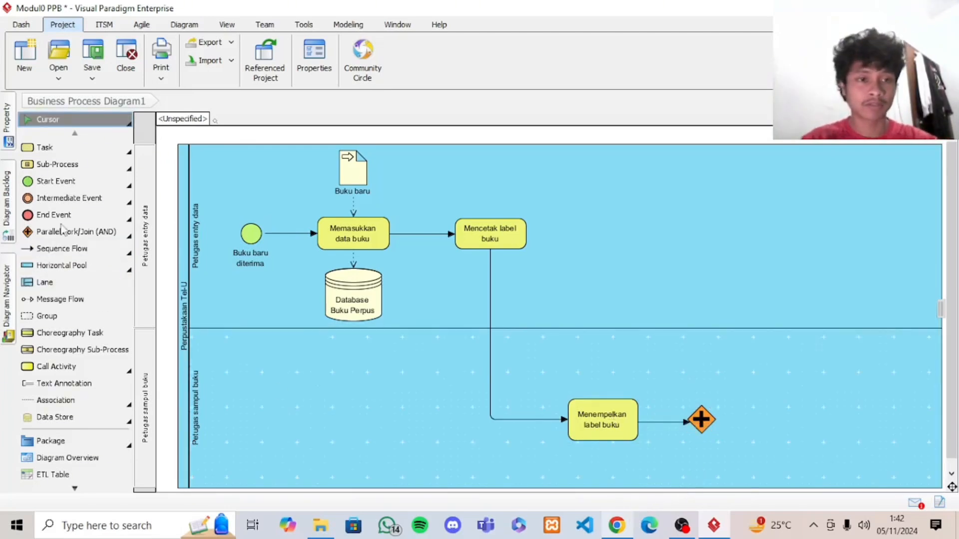
- Add a task named Menyampul Buku above and to the right of the gateway, and connect the gateway to it with a sequence flow
left_click(45, 147)
left_click(700, 371)
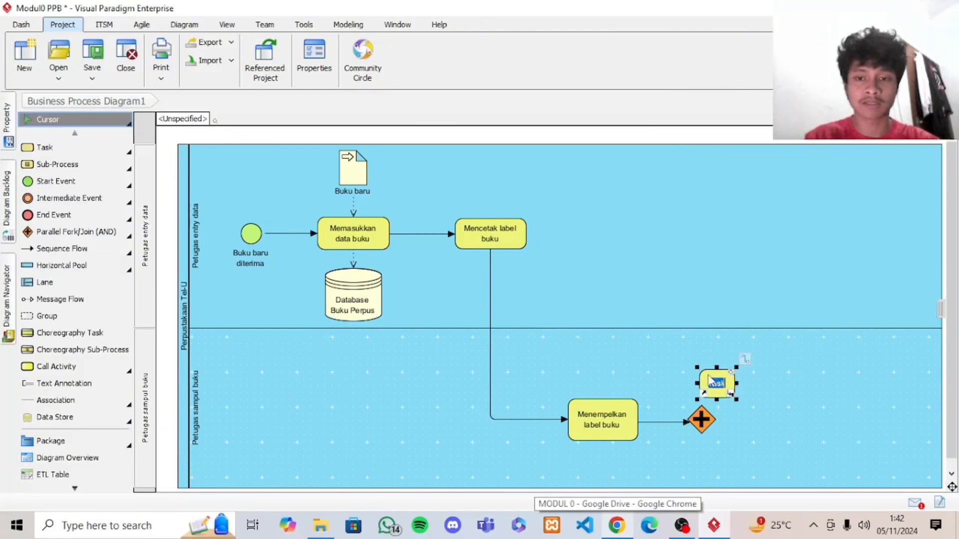
left_click(618, 525)
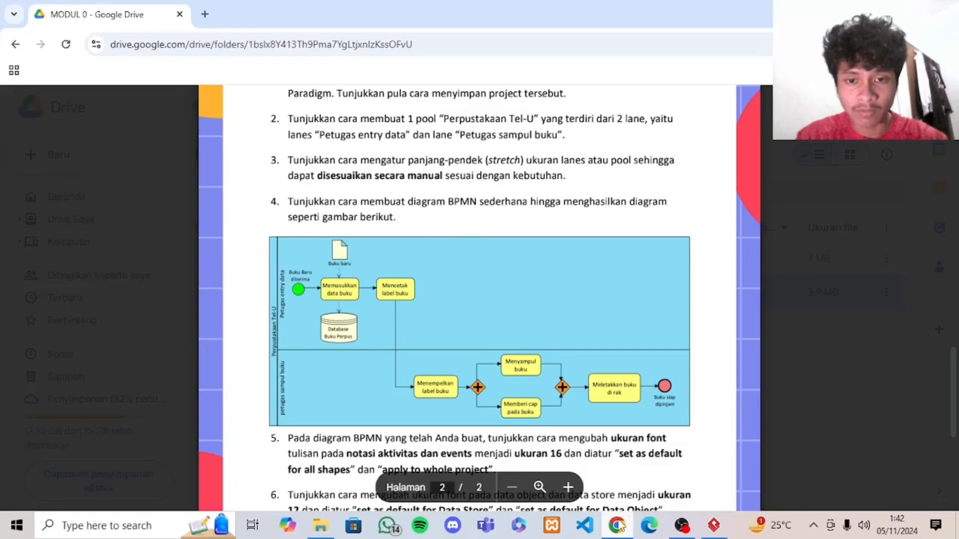
left_click(619, 525)
type("Menyampul Buku")
key("Return")
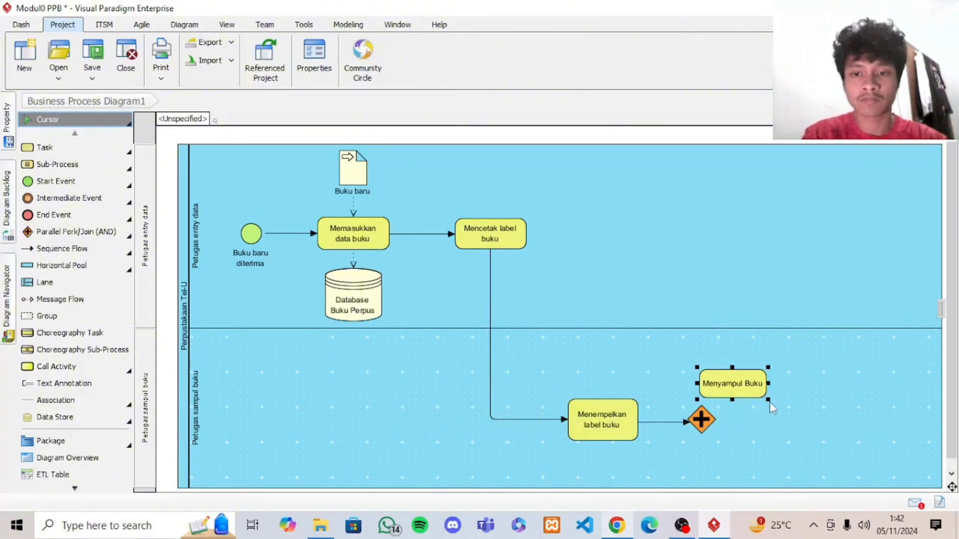
left_click_drag(768, 400, 769, 360)
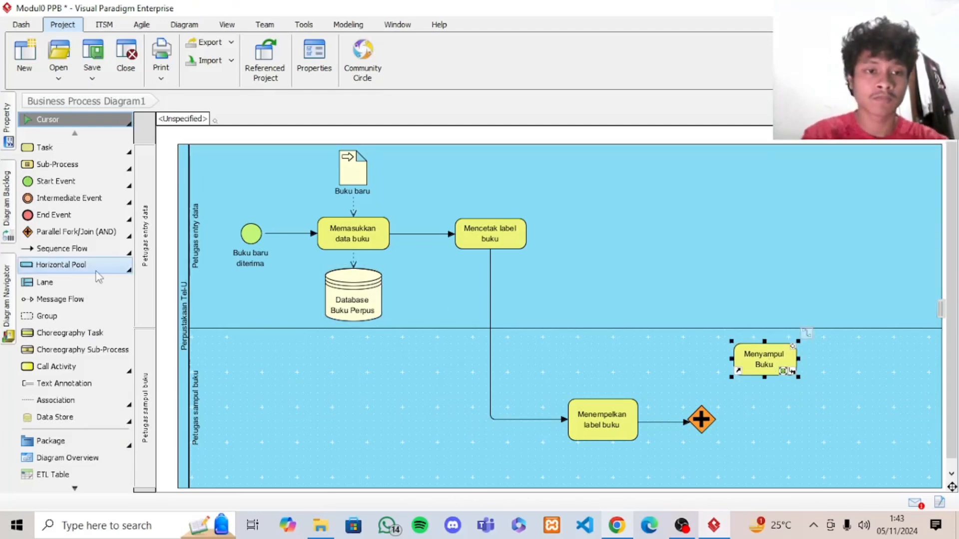
left_click(70, 248)
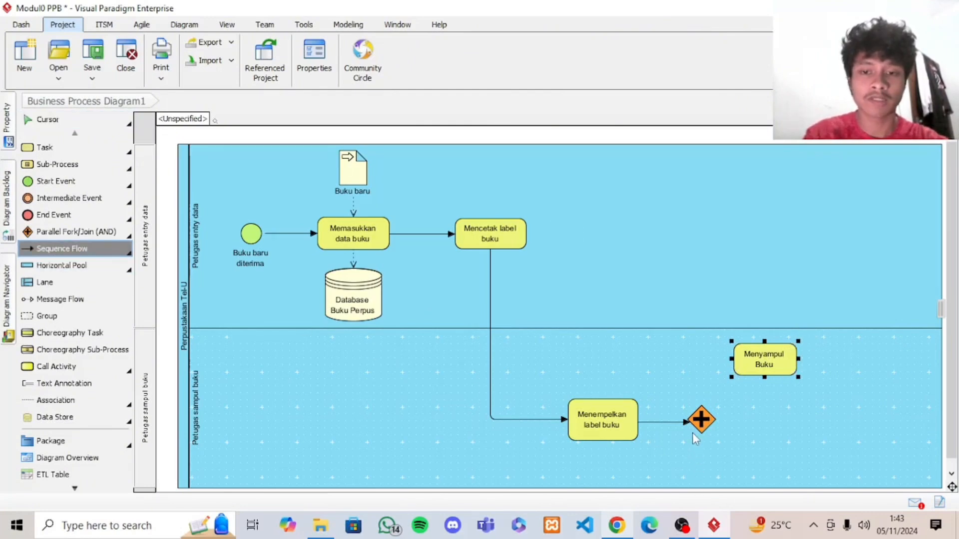
mouse_move(699, 419)
left_mouse_down()
mouse_move(714, 387)
mouse_move(747, 364)
left_mouse_up()
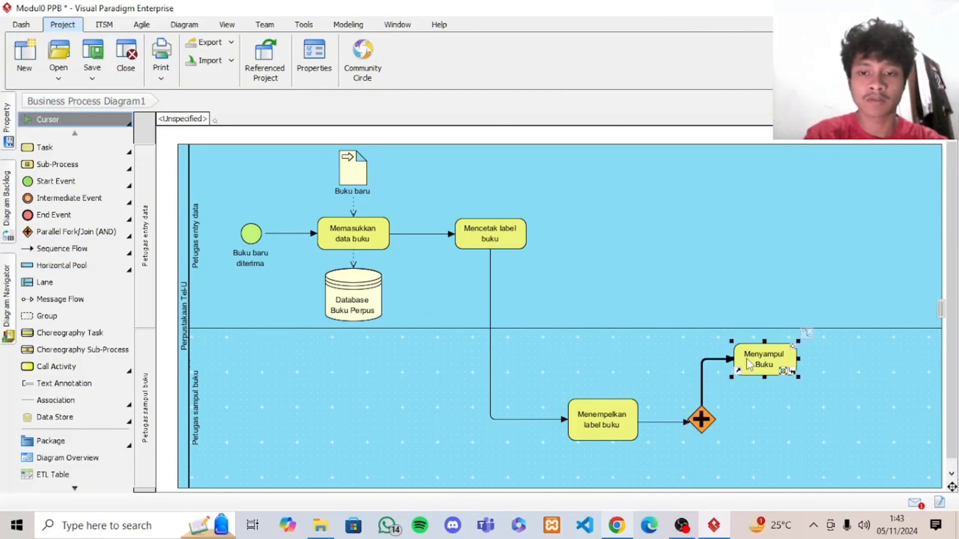
- Add a task named Memberi cap pada buku below and to the right of the gateway, enlarged to fit its full name
left_click(619, 528)
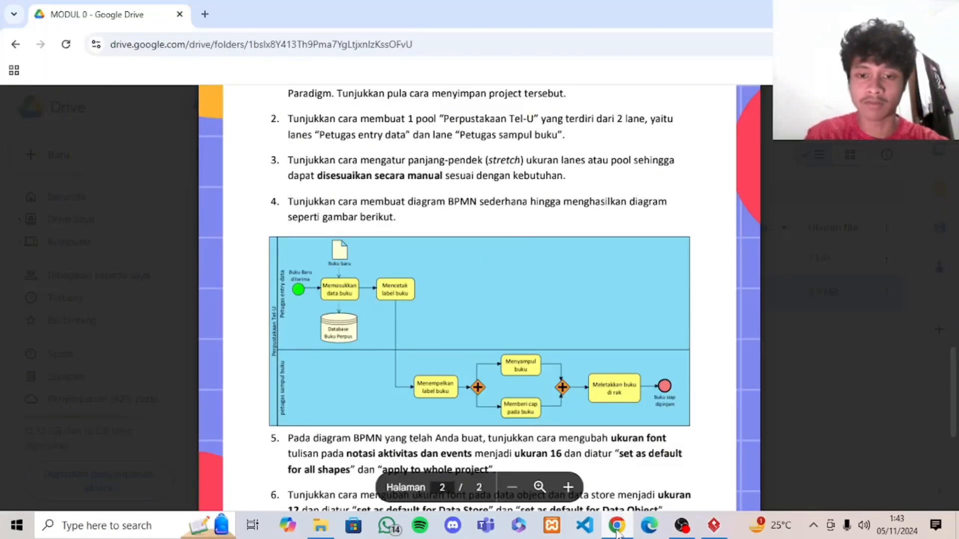
left_click(617, 532)
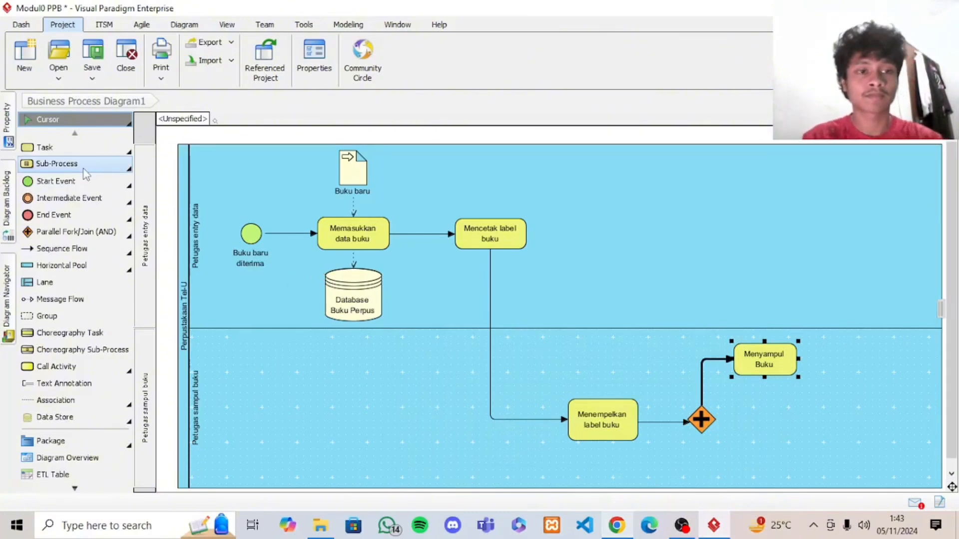
left_click(85, 147)
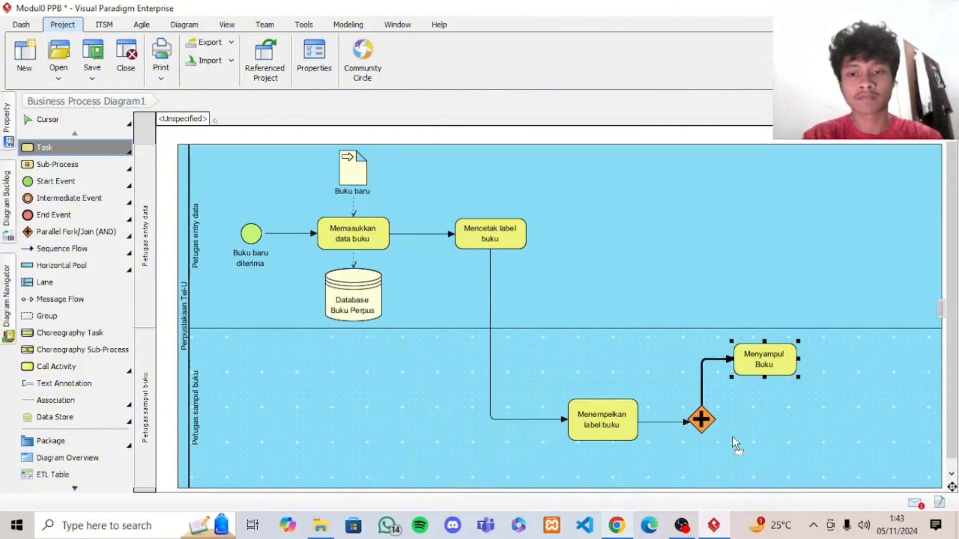
left_click(755, 434)
type("Memberi c")
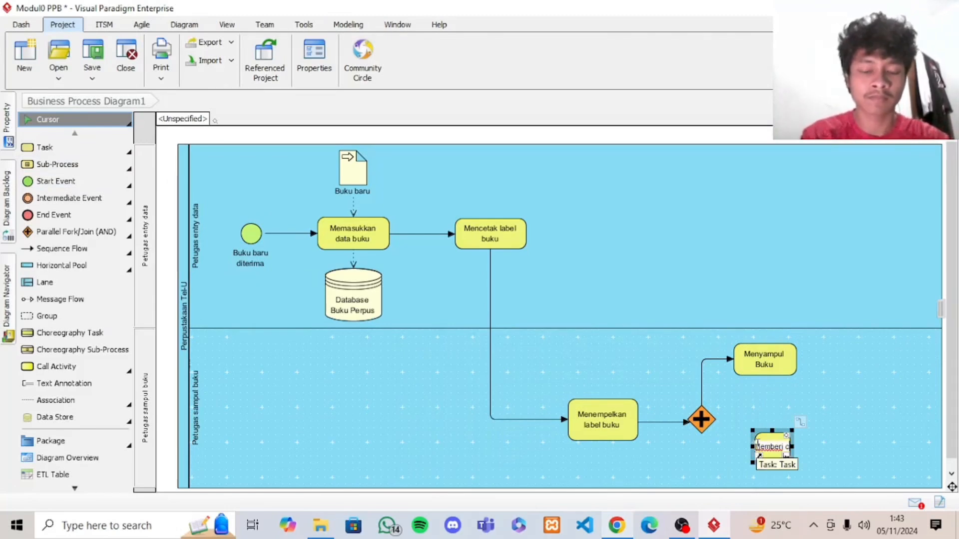
type("ap pasda bu")
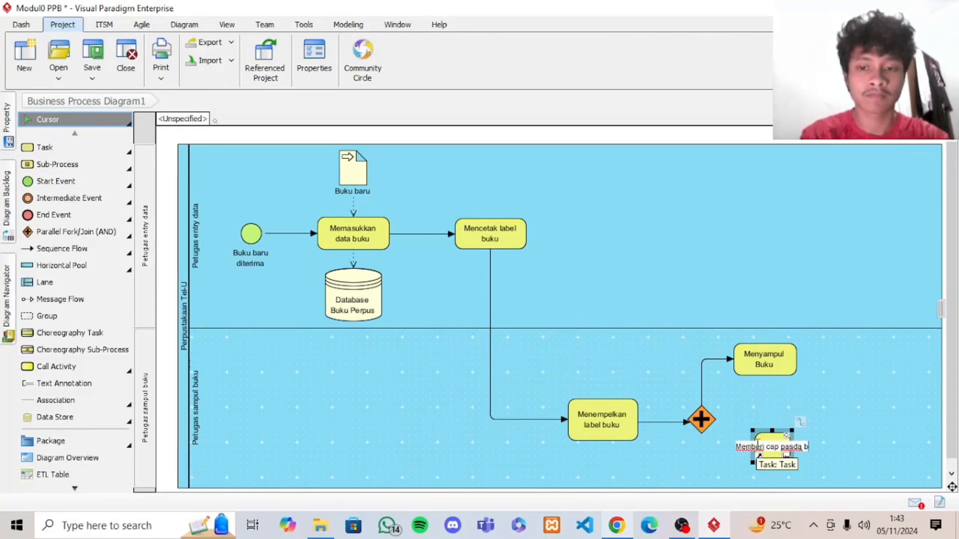
key("BackSpace")
key("BackSpace")
key("BackSpace")
key("BackSpace")
key("BackSpace")
key("BackSpace")
type("d")
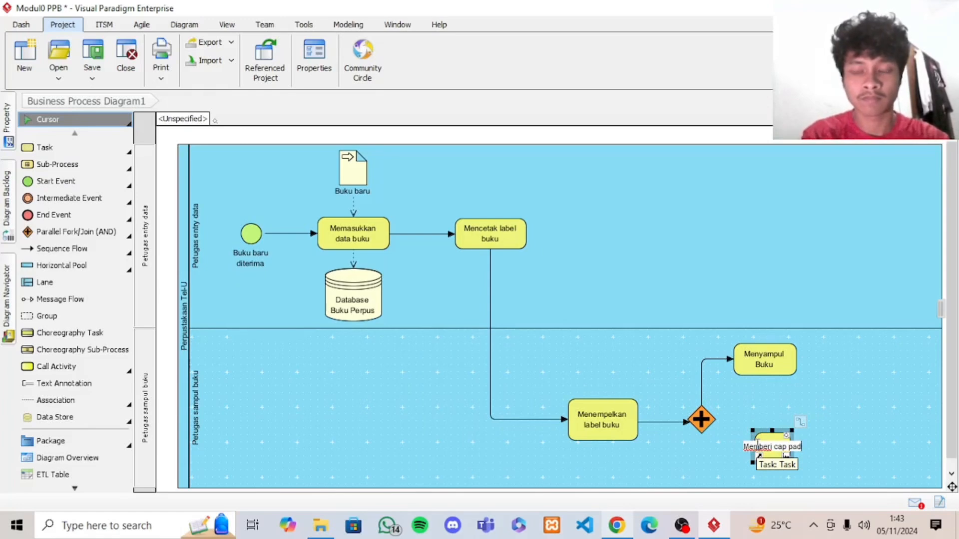
type("a buku")
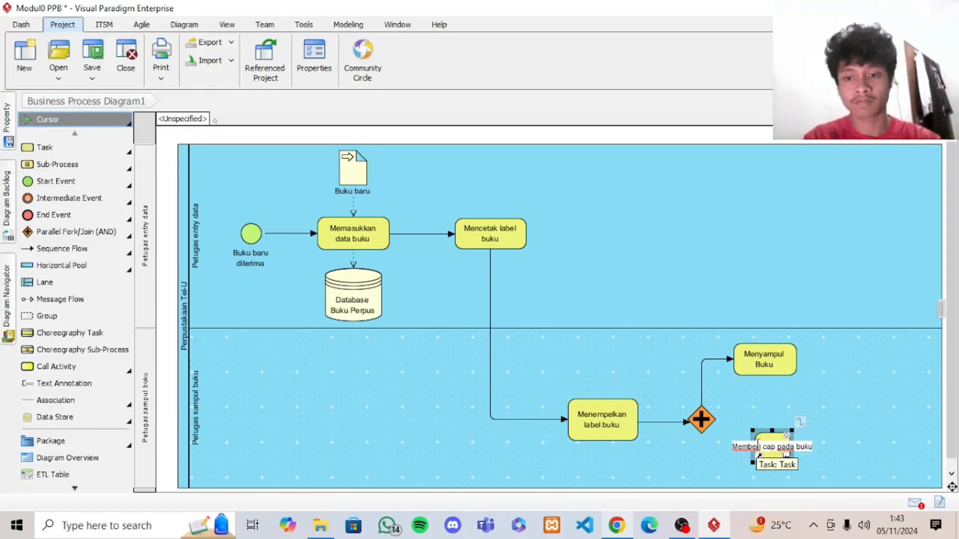
key("Return")
left_click_drag(792, 463, 822, 473)
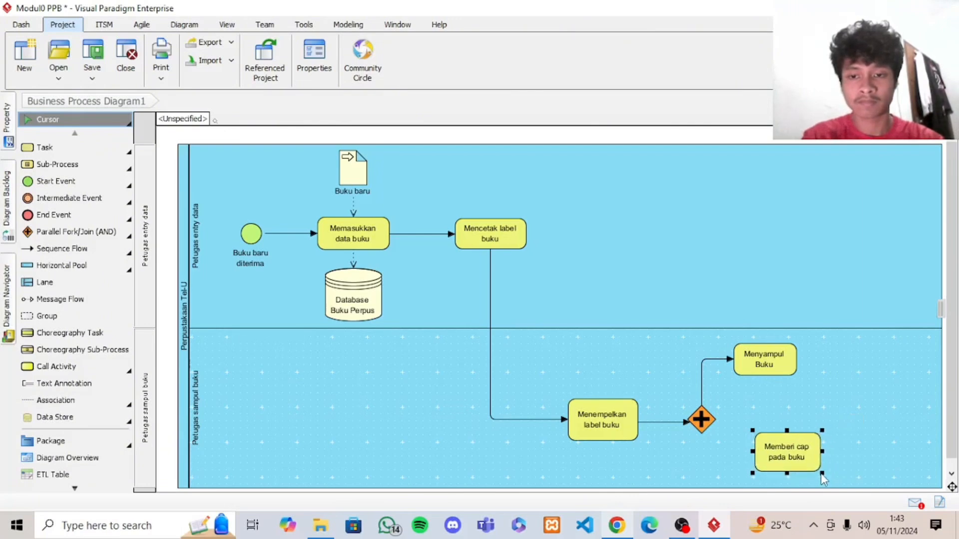
- Shift Menempelkan label buku, the parallel gateway, Menyampul Buku and Memberi cap pada buku left, lining up the last two tasks vertically
left_click_drag(601, 416, 563, 416)
left_click(689, 420)
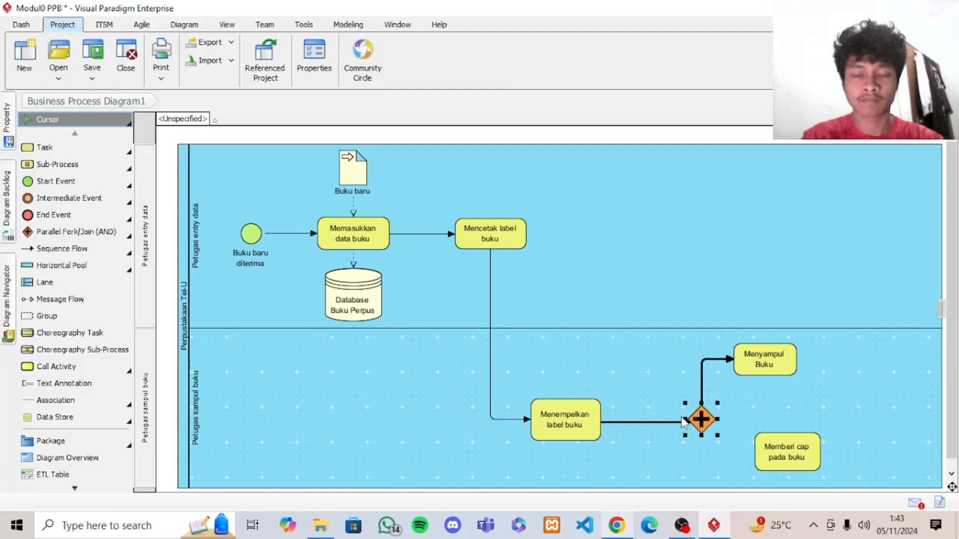
left_click_drag(684, 421, 642, 421)
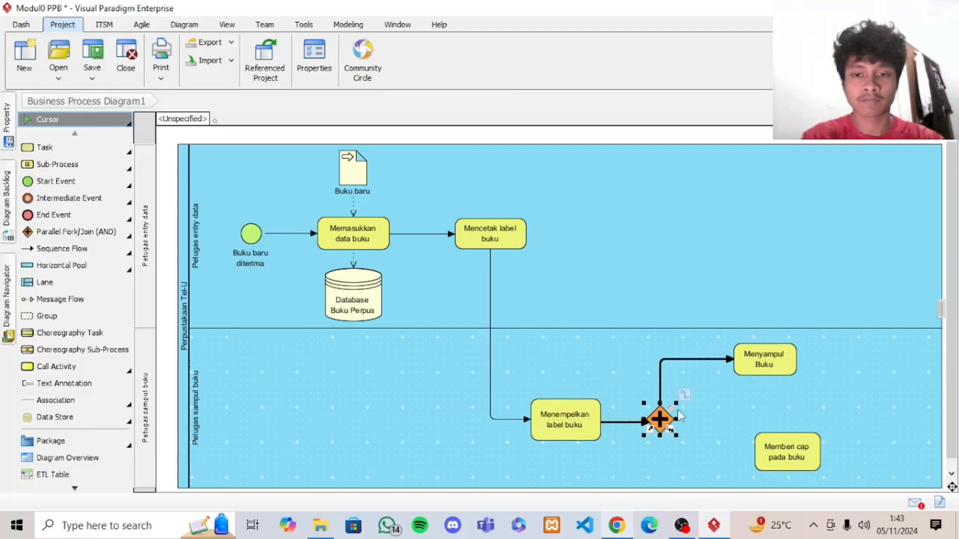
left_click_drag(791, 356, 748, 358)
left_click_drag(788, 456, 732, 448)
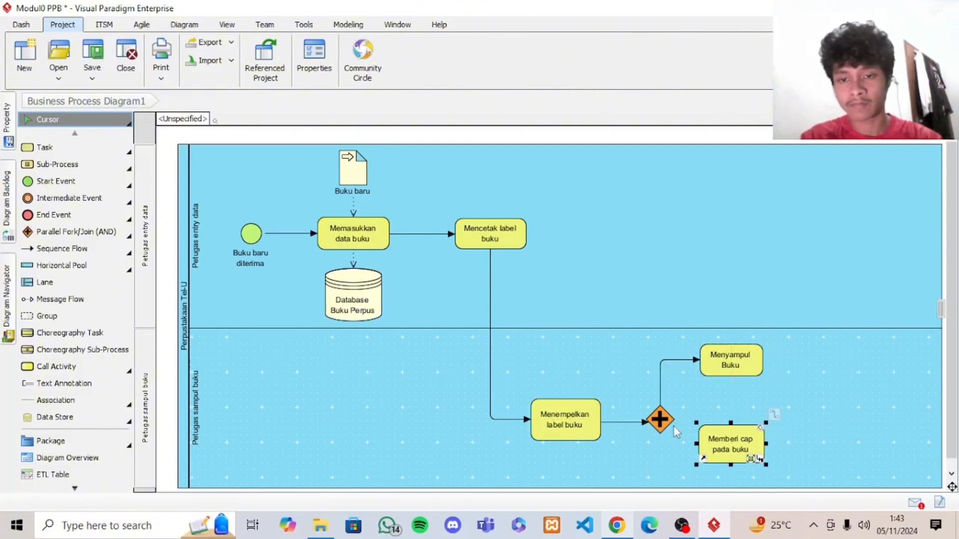
- Connect the parallel gateway to Memberi cap pada buku with a sequence flow leaving the gateway's bottom
left_click(62, 248)
left_click_drag(660, 420, 675, 454)
left_click(702, 455)
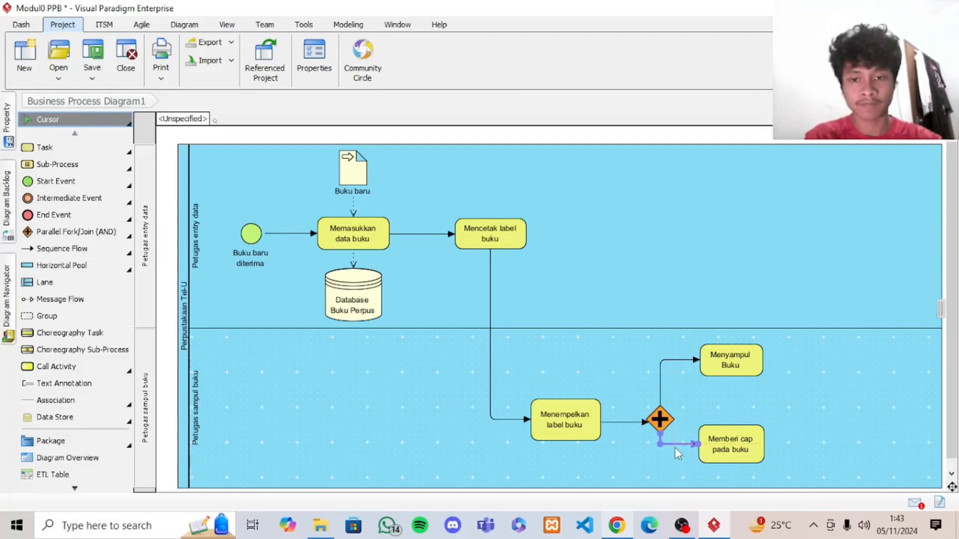
- Move Memberi cap pada buku and Menyampul Buku slightly down so they sit evenly below and above the gateway
left_click(729, 447)
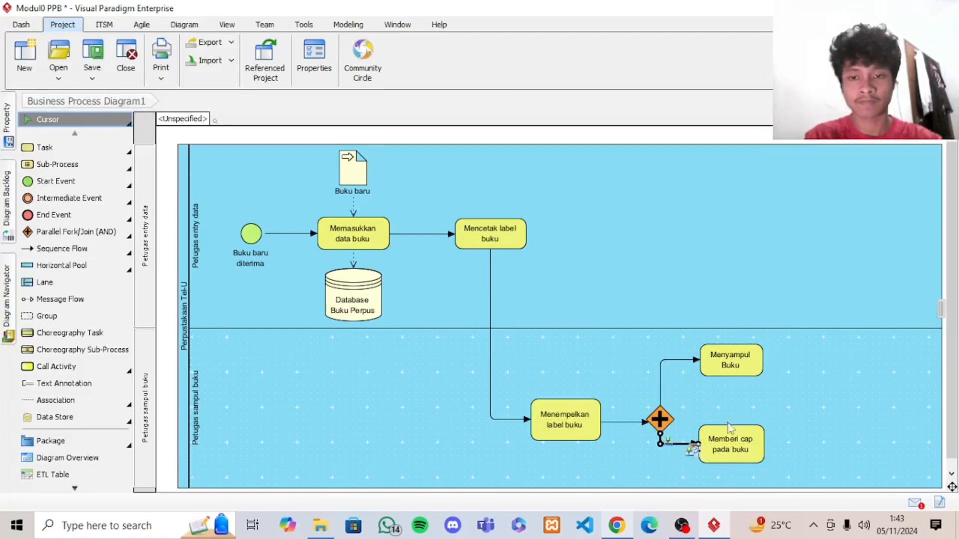
left_click_drag(731, 450, 730, 463)
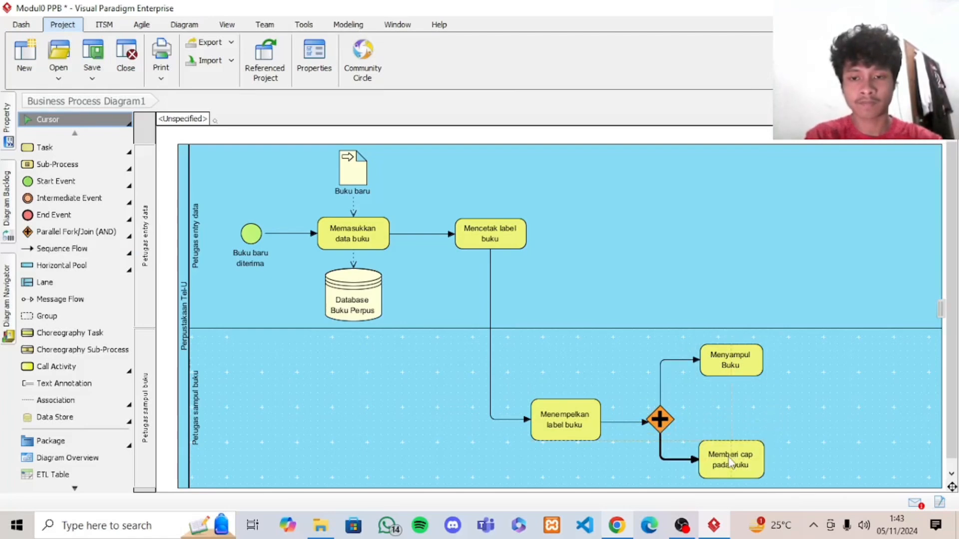
left_click_drag(716, 356, 724, 370)
left_click(760, 404)
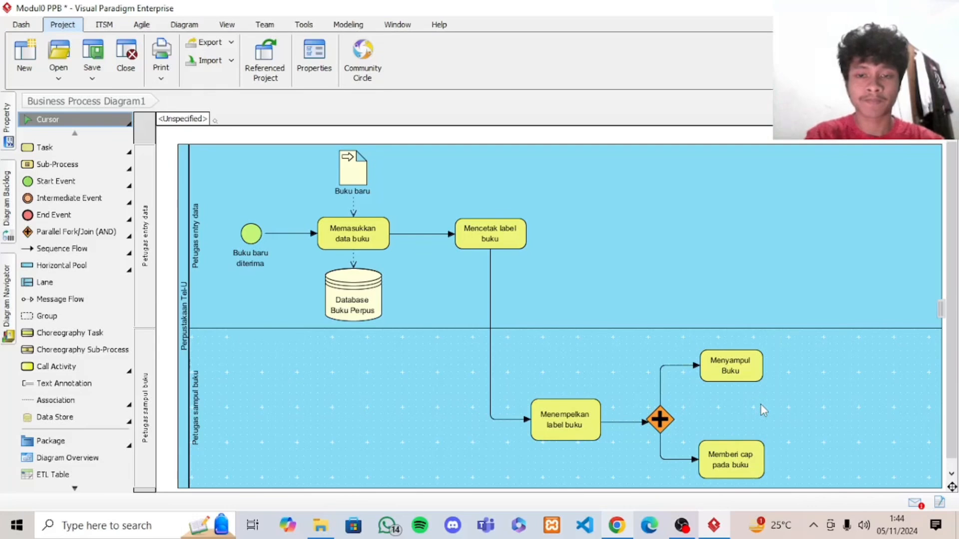
- Add a second, unnamed Parallel Fork/Join (AND) gateway to the right of the two parallel tasks, level with the first gateway
left_click(74, 236)
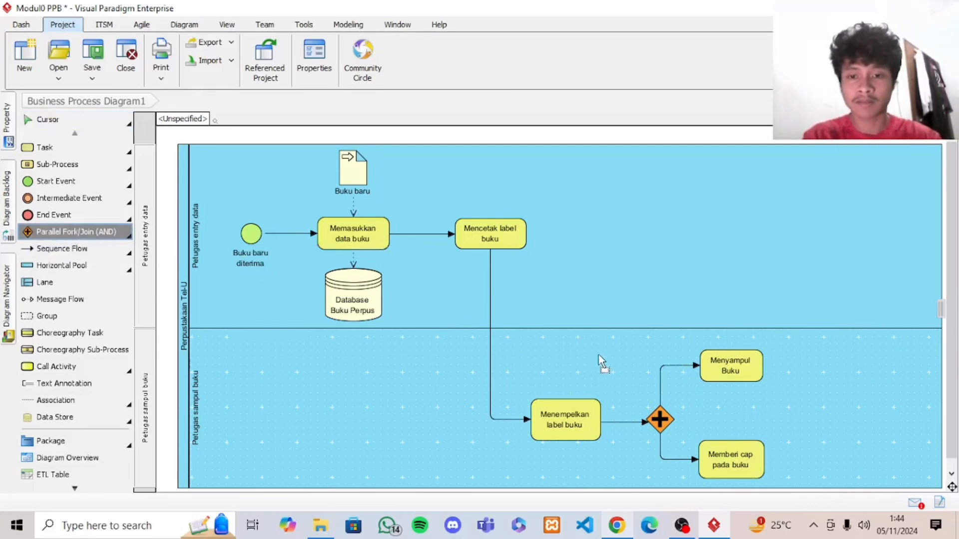
left_click(795, 411)
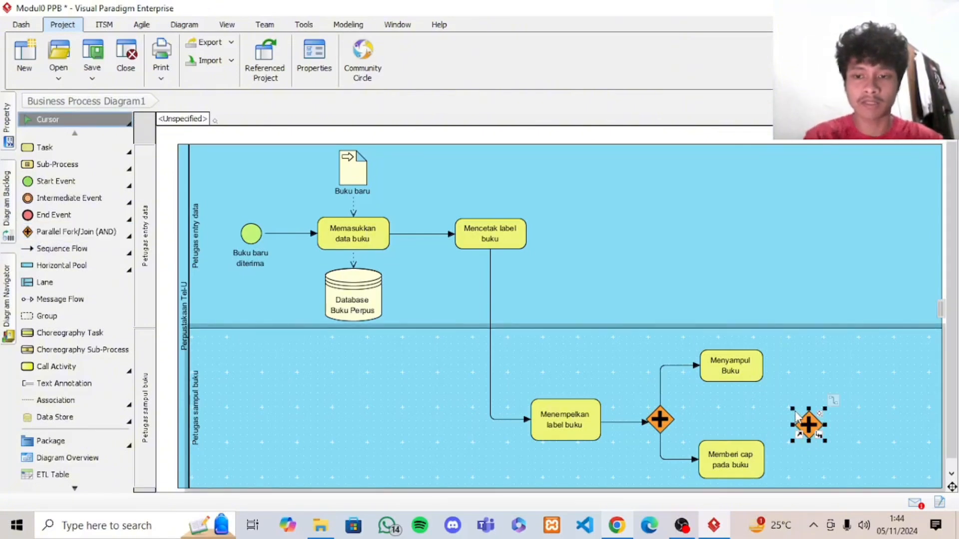
left_click_drag(817, 426, 799, 424)
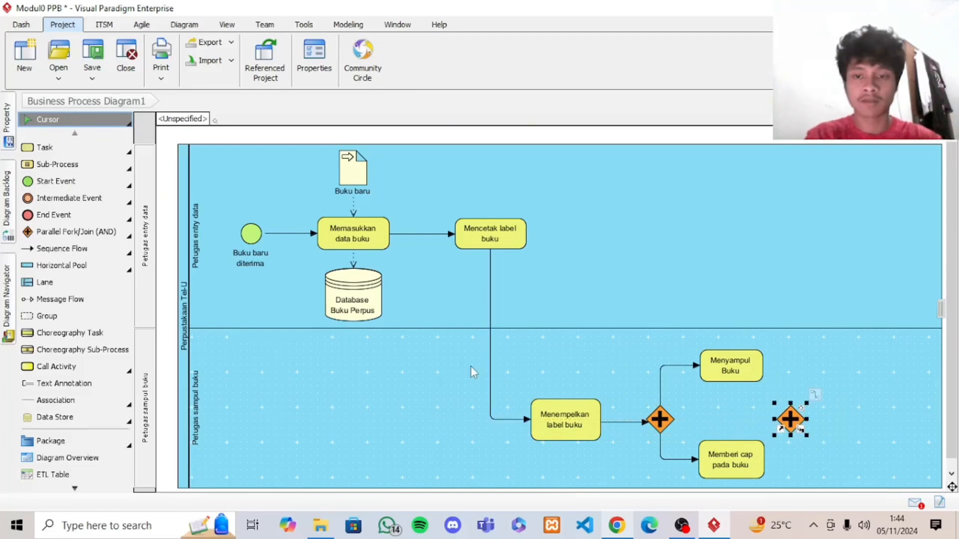
- Connect Menyampul Buku and Memberi cap pada buku to the second parallel gateway with sequence flows
left_click(91, 249)
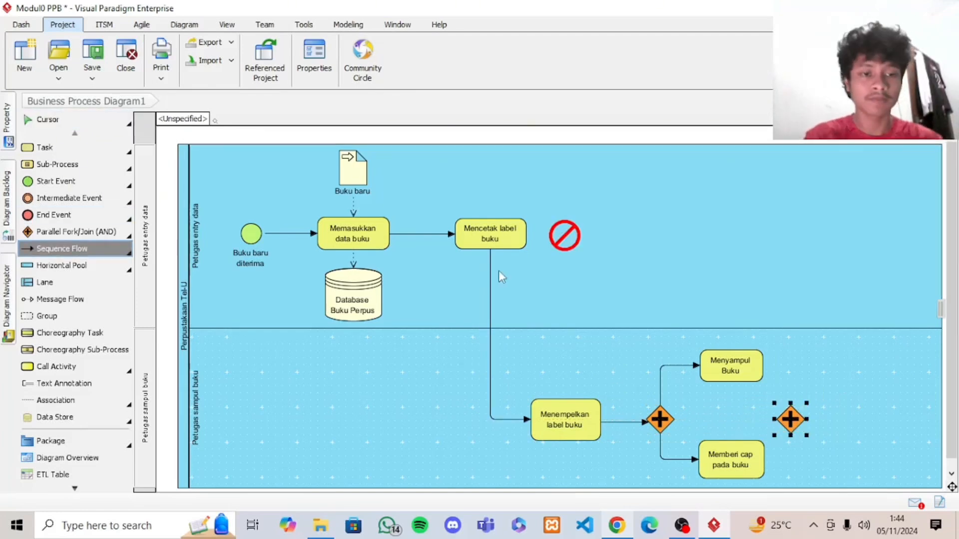
left_click_drag(730, 367, 791, 420)
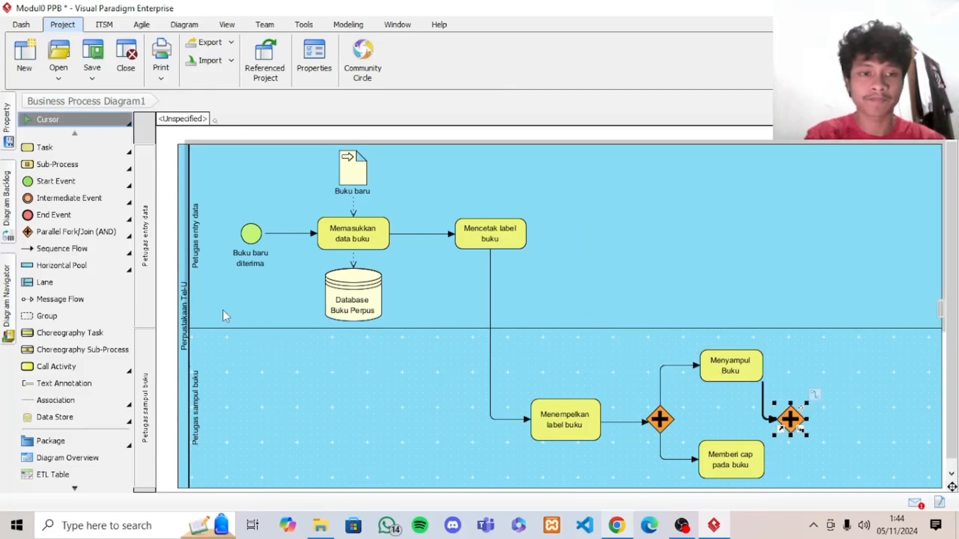
left_click(95, 249)
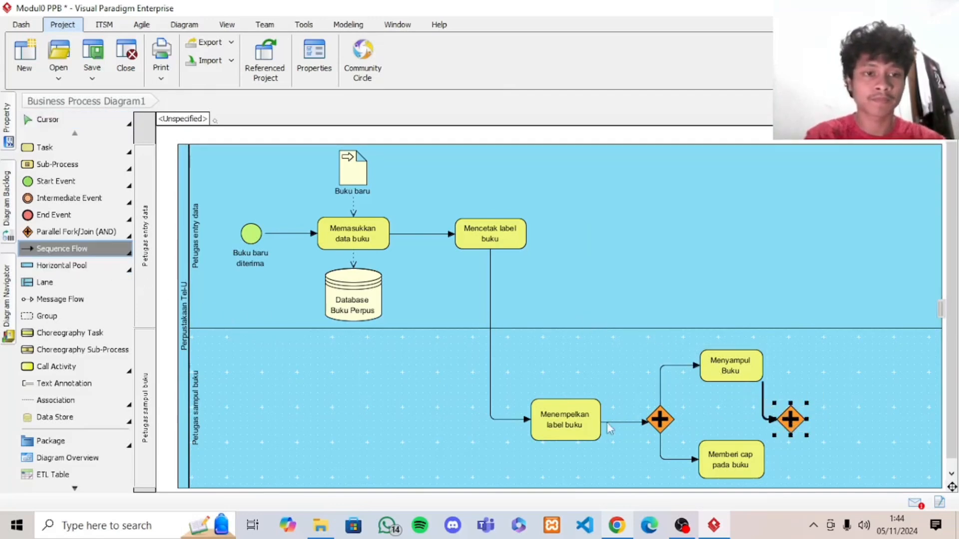
left_click_drag(747, 459, 790, 420)
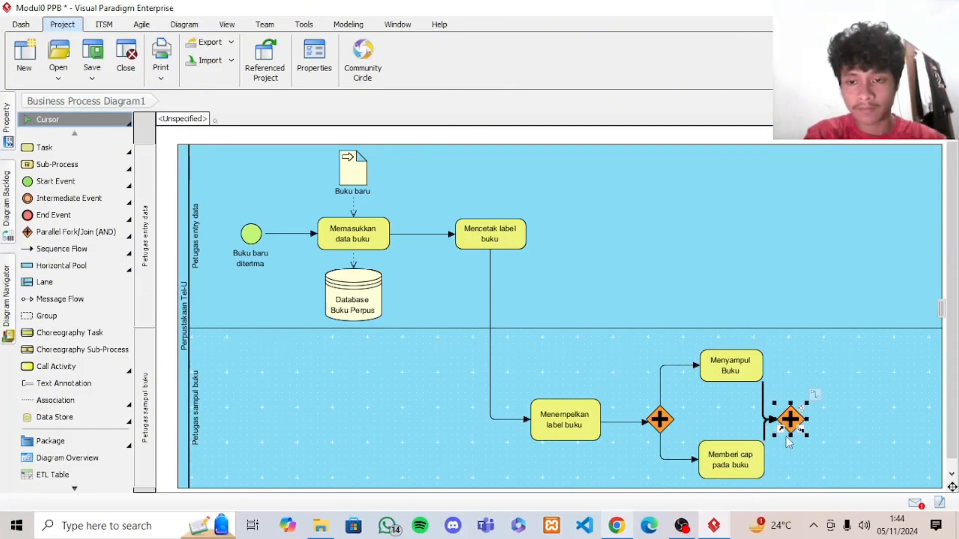
- Reroute both incoming flows of the second gateway from the tasks' right sides, entering the gateway at its bottom and top
left_click_drag(766, 428, 792, 465)
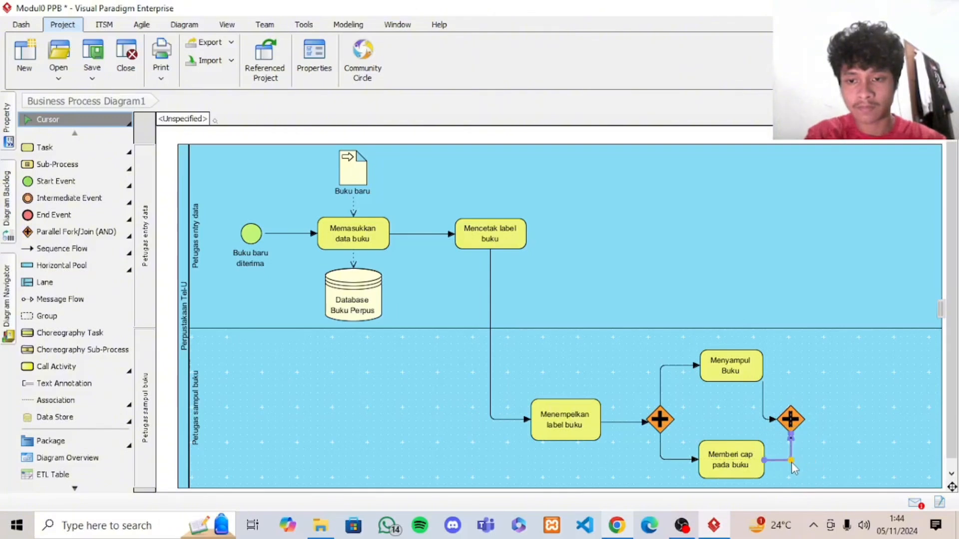
left_click(762, 407)
left_click_drag(760, 394, 792, 364)
left_click_drag(793, 362, 793, 364)
left_click(828, 432)
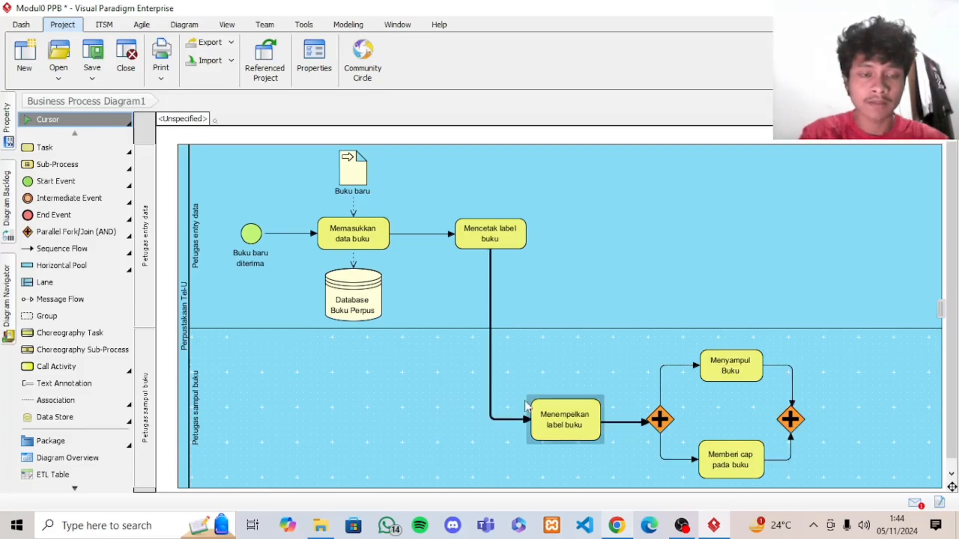
- Add a task named Menambahkan buku di rak right of the second parallel gateway, narrowed to a two-line label and level with the gateway
left_click(618, 524)
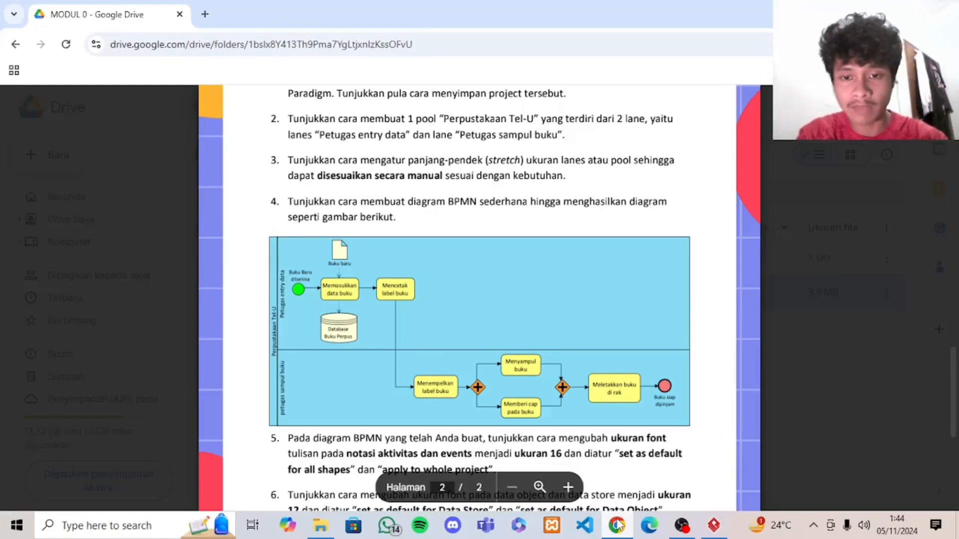
left_click(617, 524)
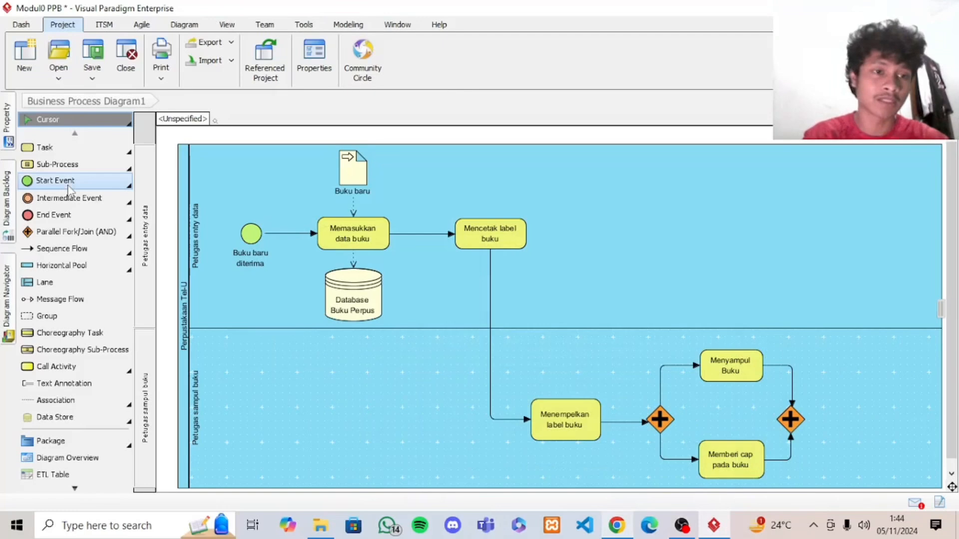
left_click(64, 150)
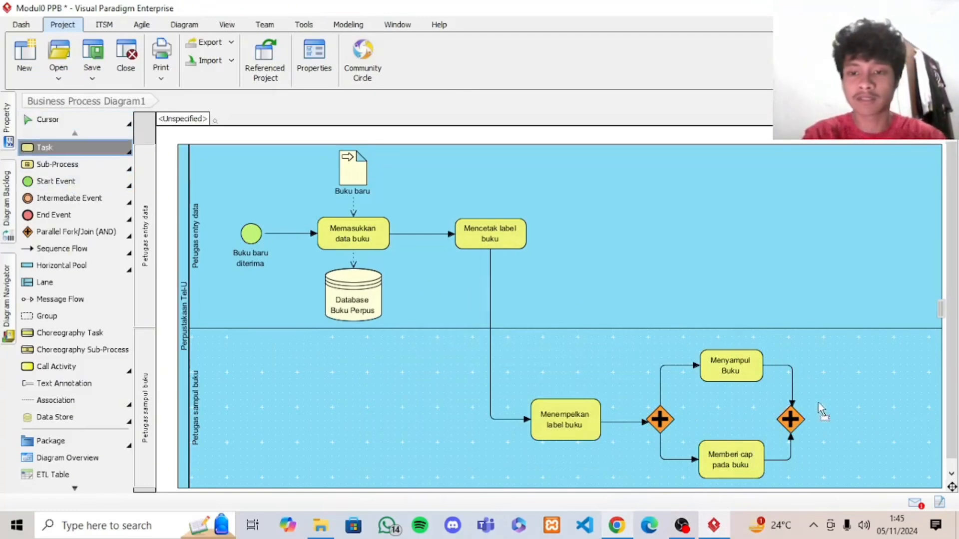
left_click(830, 412)
type("Menambah")
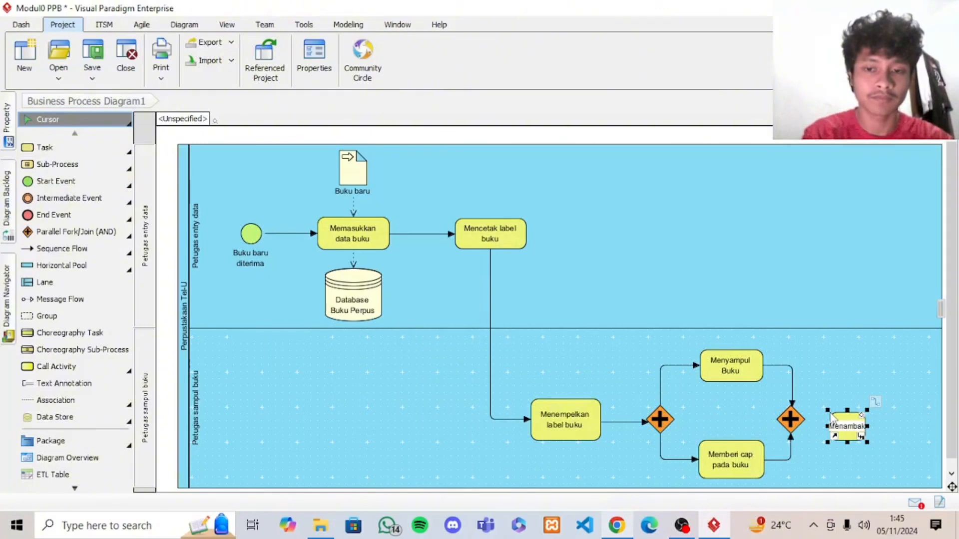
type("kan")
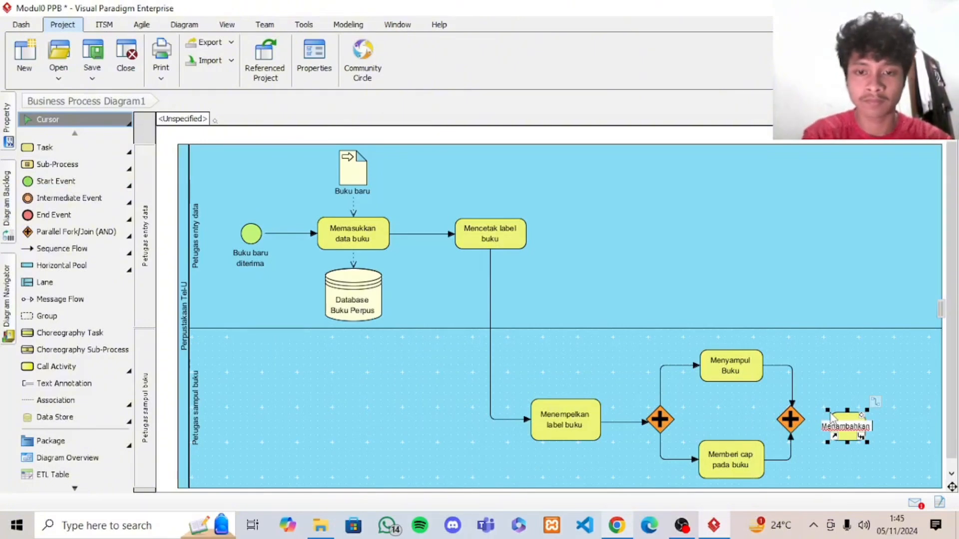
type(" buku di r")
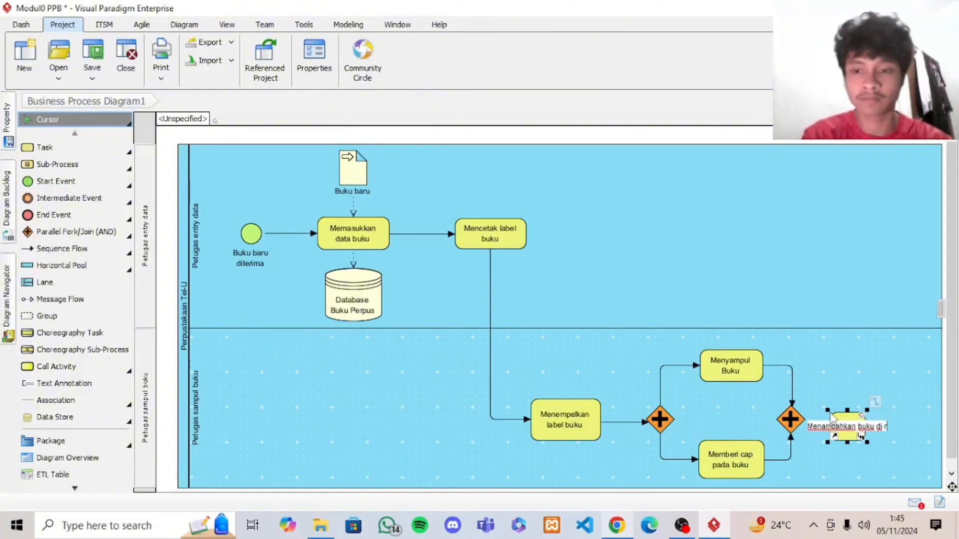
type("ak")
key("Return")
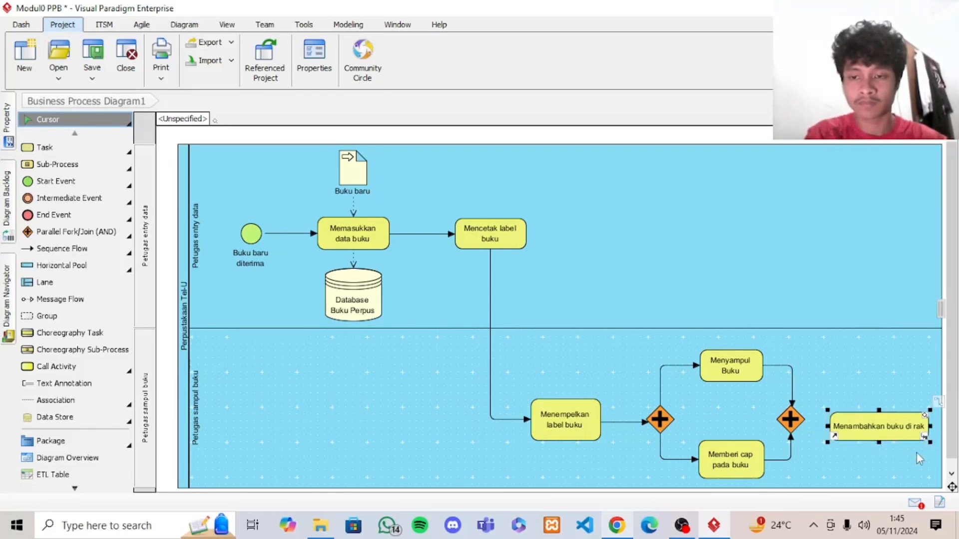
left_click_drag(930, 443, 904, 458)
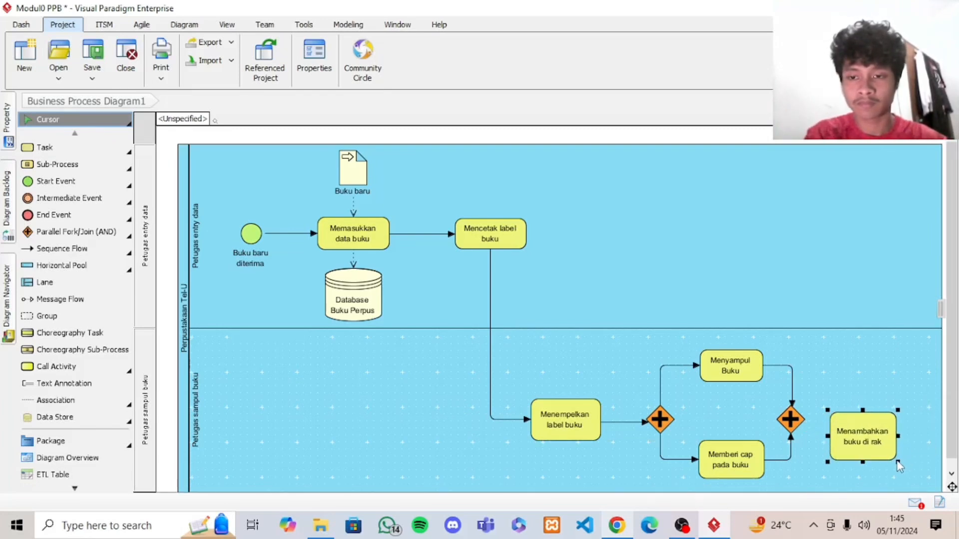
left_click_drag(862, 430, 862, 423)
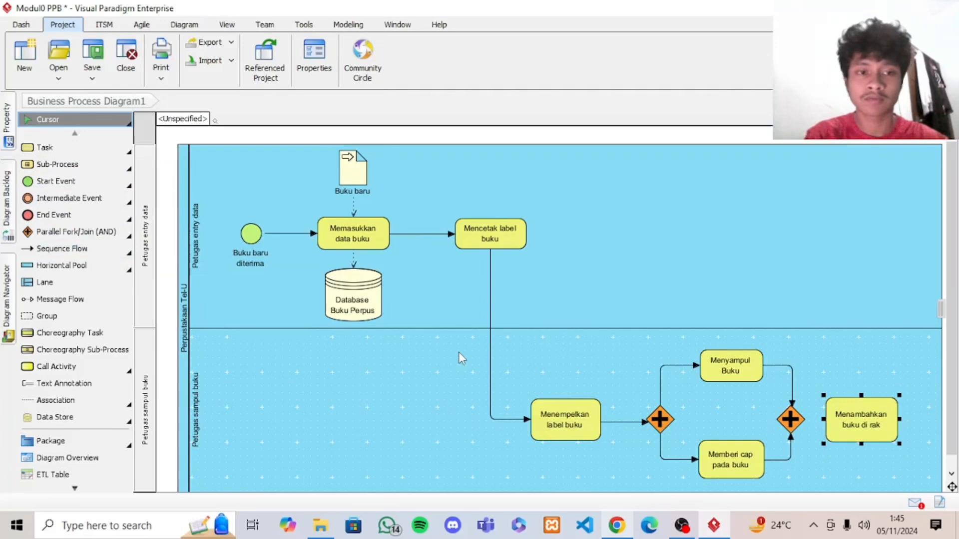
- Connect the second parallel gateway to Menambahkan buku di rak with a straight sequence flow
left_click(59, 248)
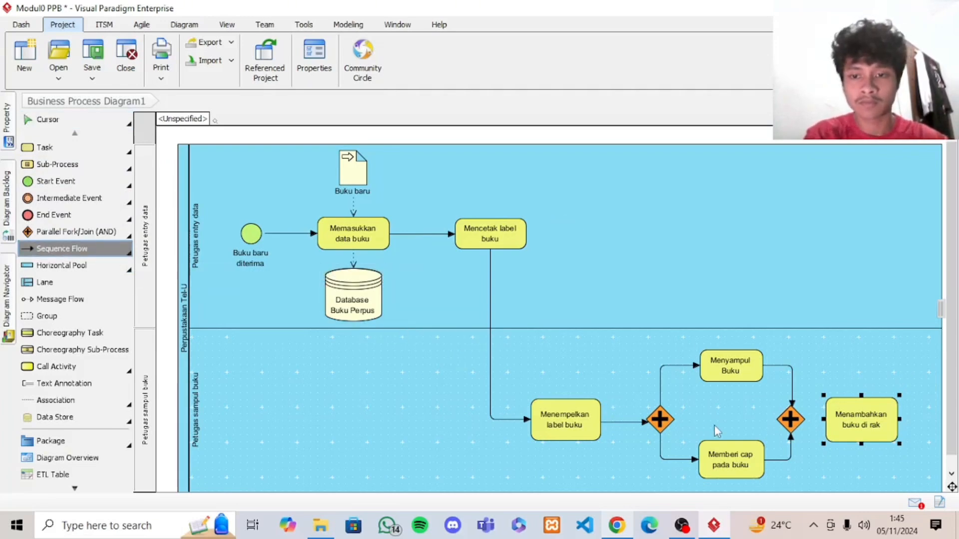
mouse_move(781, 420)
left_mouse_down()
mouse_move(833, 417)
mouse_move(823, 417)
left_mouse_up()
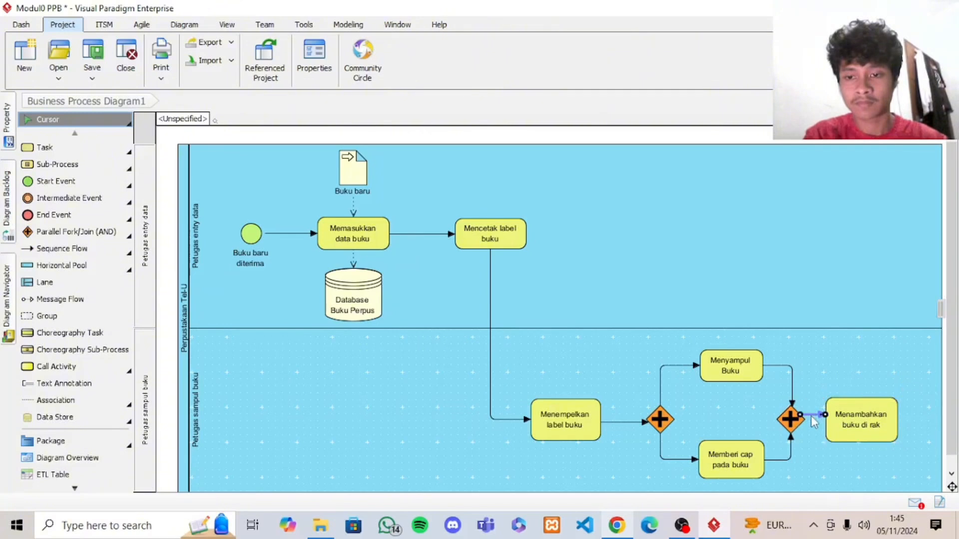
left_click(809, 386)
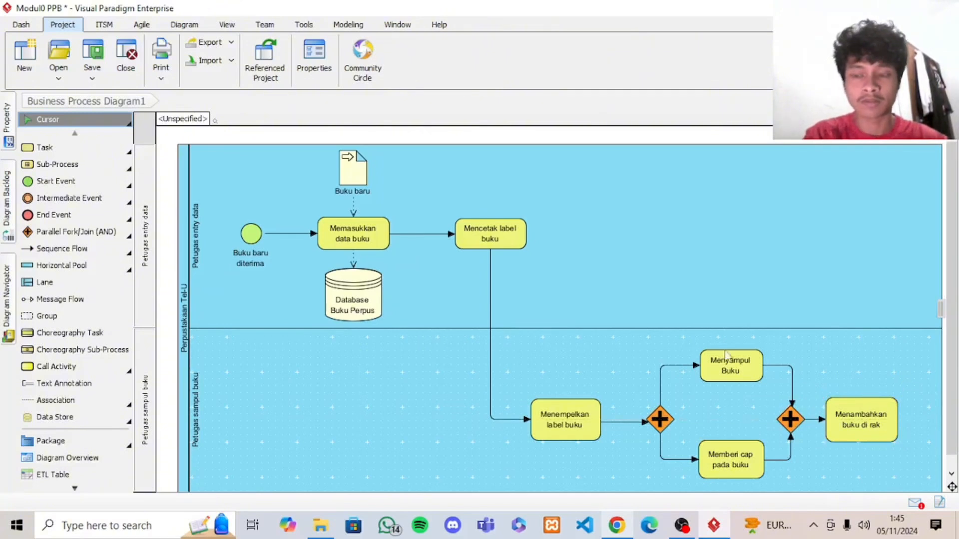
- Add an end event named Buku siap dipinjam right of Menambahkan buku di rak, with its caption narrowed to two lines
left_click(72, 216)
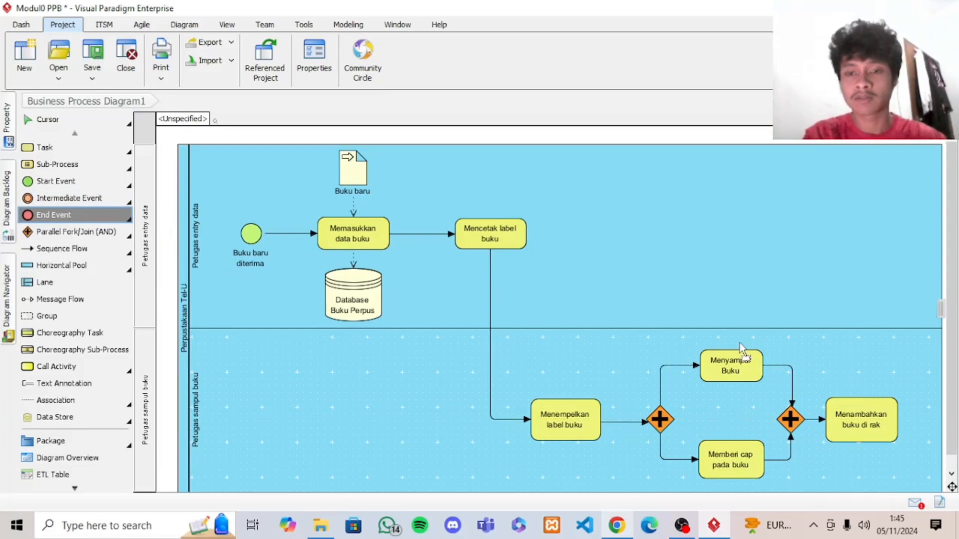
left_click(928, 412)
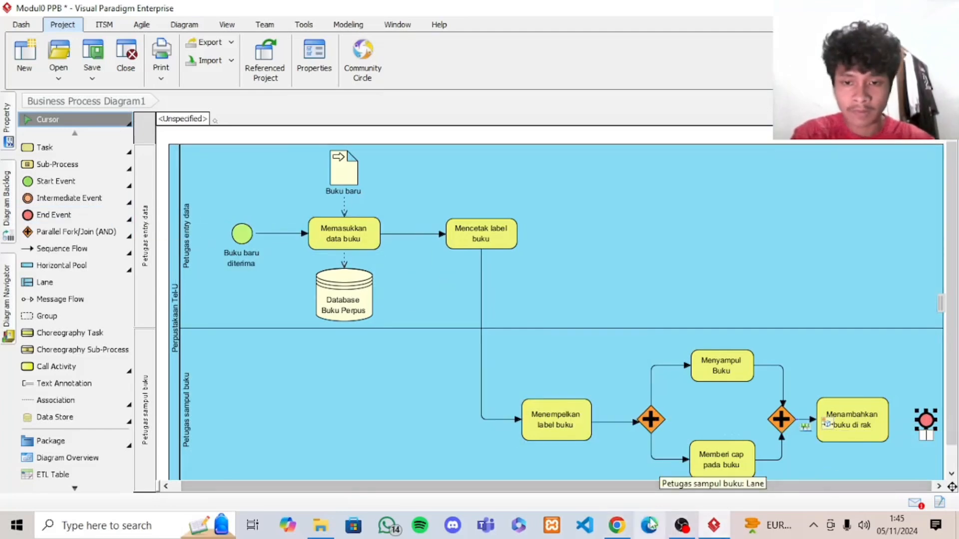
left_click(619, 526)
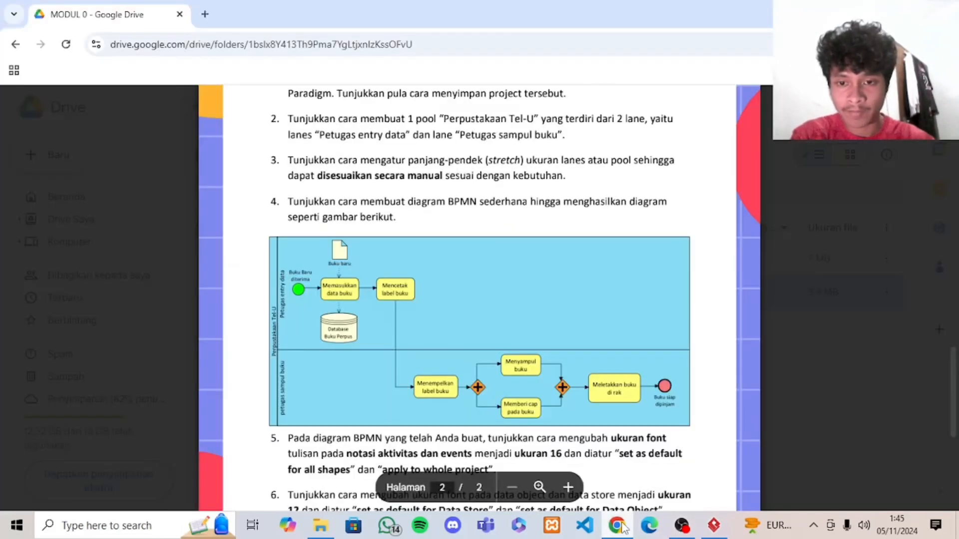
left_click(619, 525)
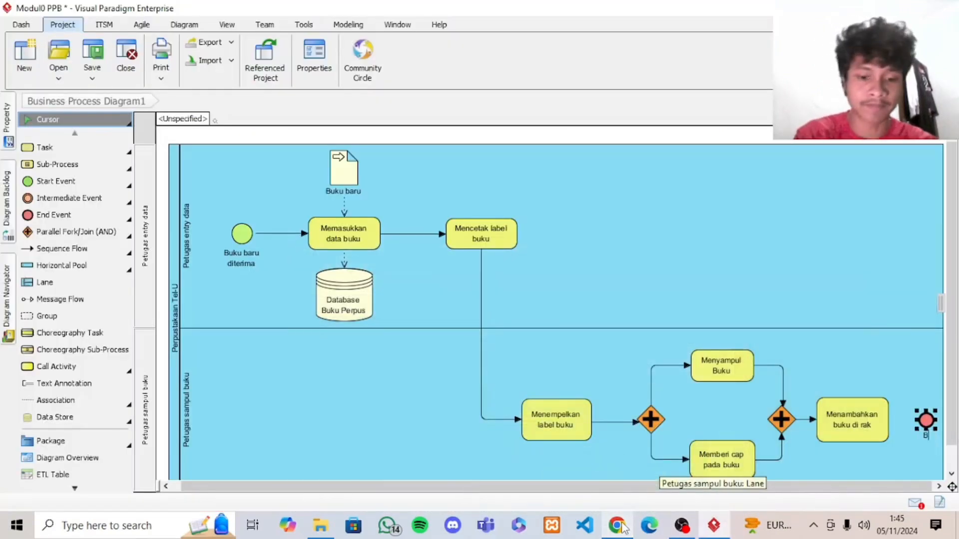
type("uku siap dipinjam")
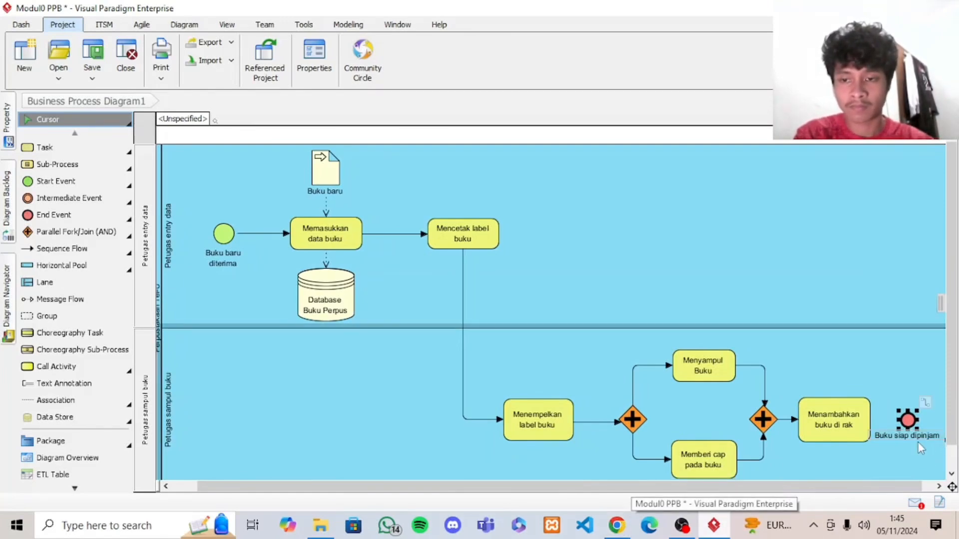
left_click(883, 476)
left_click_drag(880, 488, 891, 488)
mouse_move(916, 438)
left_mouse_down()
mouse_move(942, 447)
mouse_move(920, 466)
mouse_move(903, 449)
left_mouse_up()
left_click(857, 386)
- Connect Menambahkan buku di rak to the Buku siap dipinjam end event with a sequence flow
left_click(102, 253)
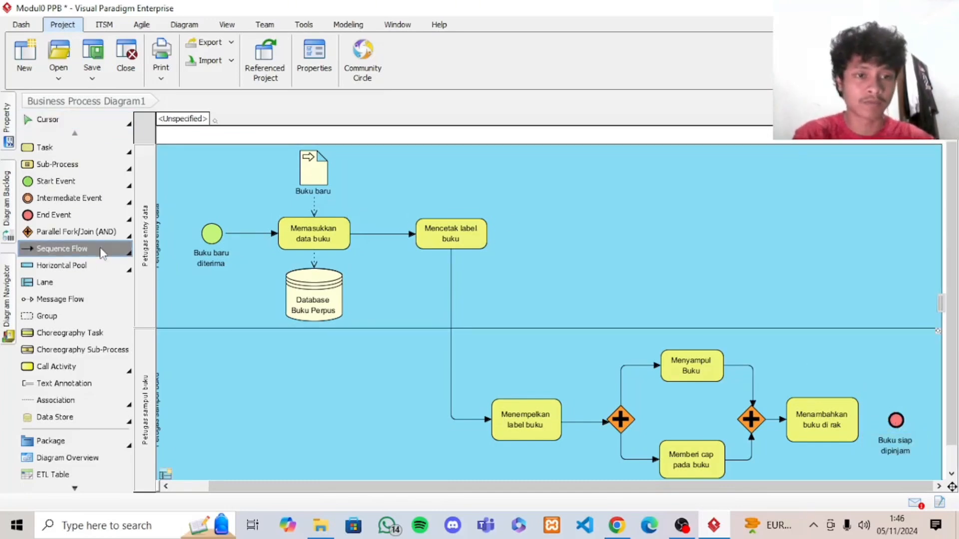
left_click_drag(849, 428, 895, 421)
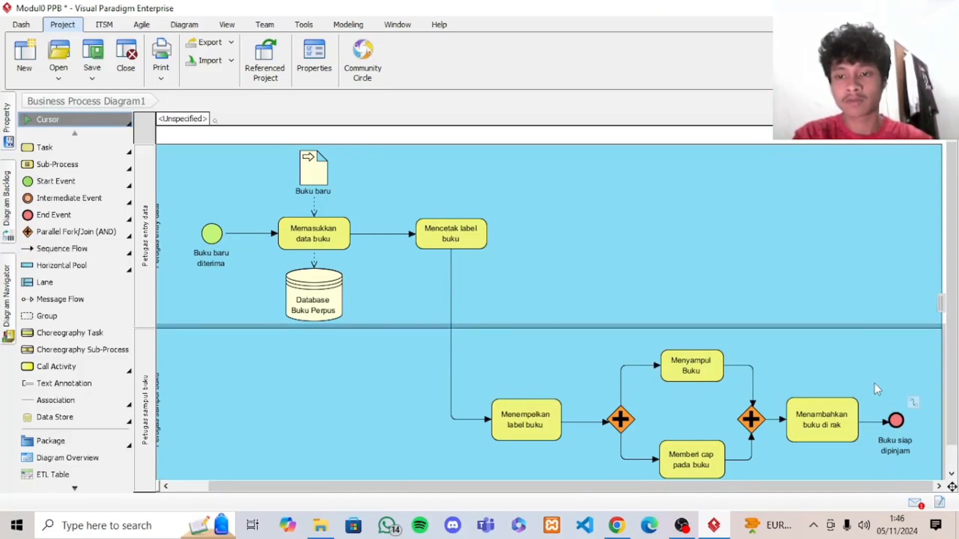
scroll(763, 347, "left", 1)
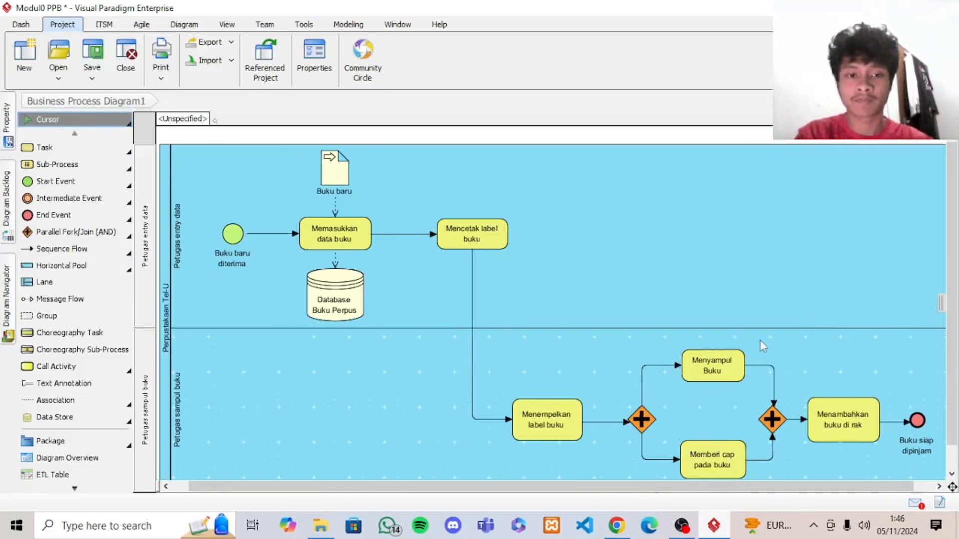
- Check the assignment's font instructions in the browser, and set the font size of the Memasukkan data buku task to 16 in its formats
left_click(617, 526)
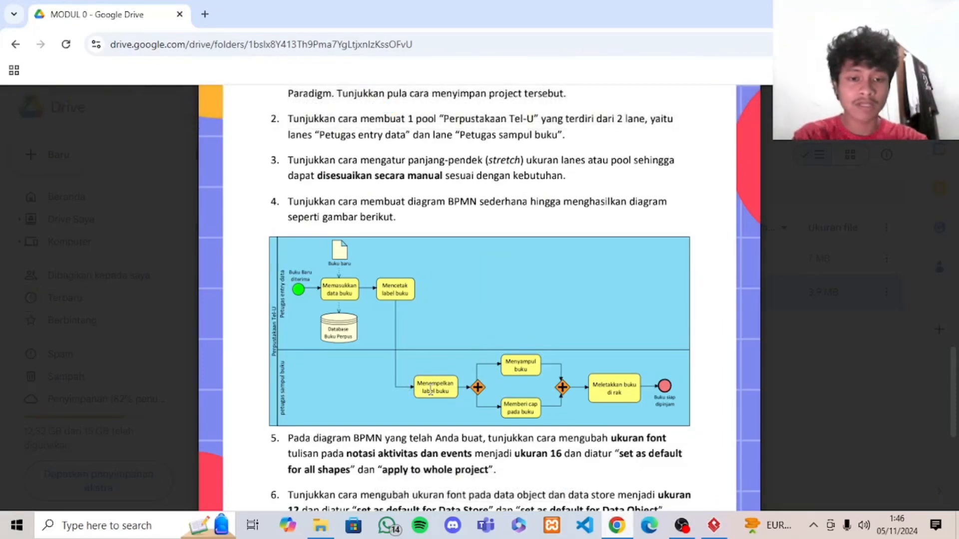
scroll(431, 389, "down", 2)
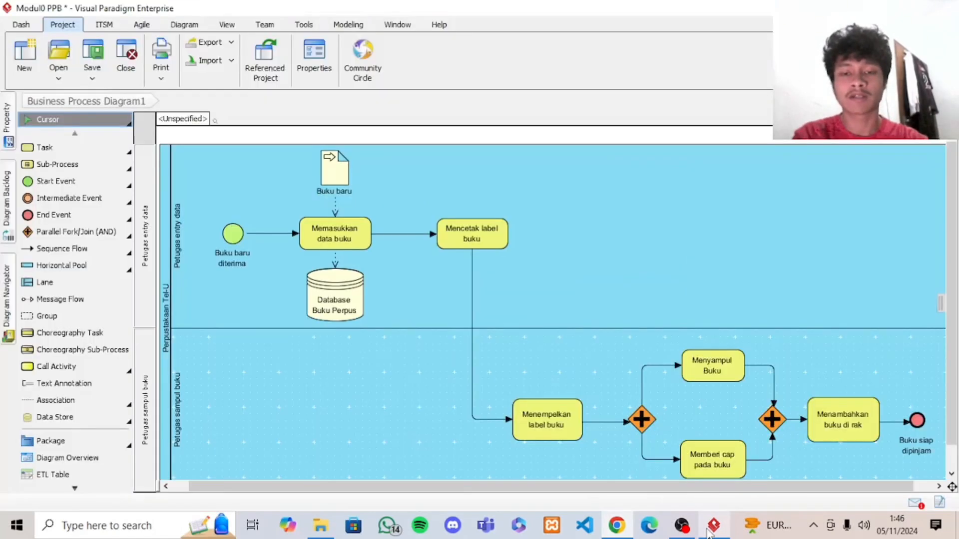
left_click(714, 525)
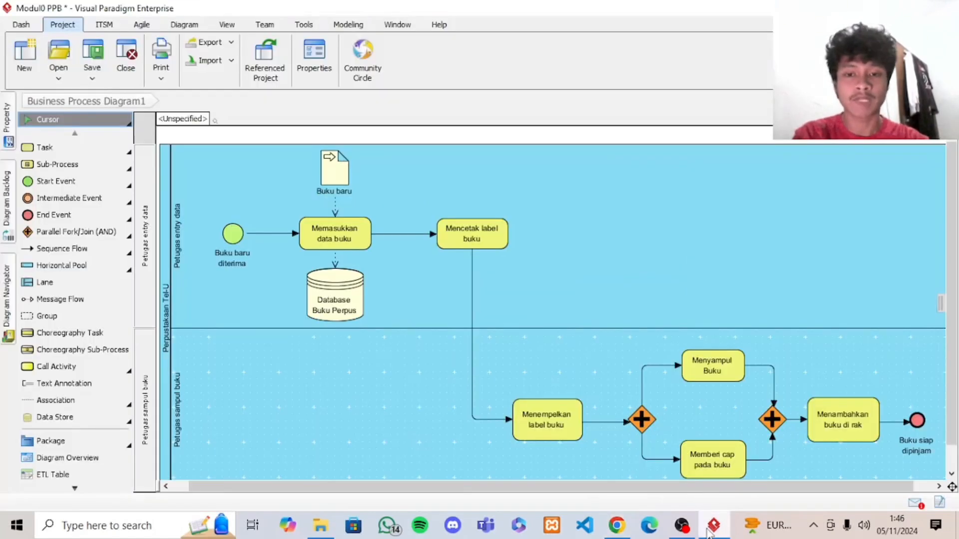
left_click(353, 239)
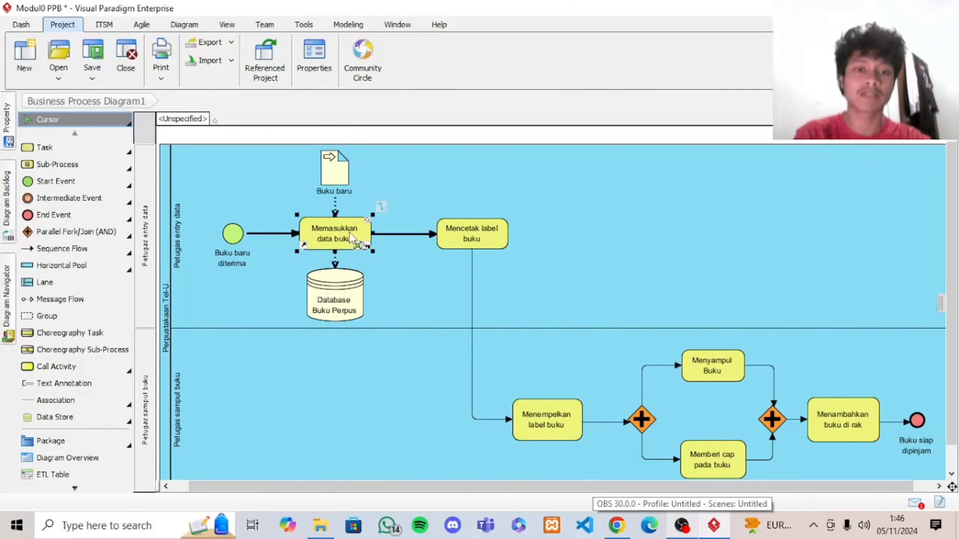
right_click(353, 238)
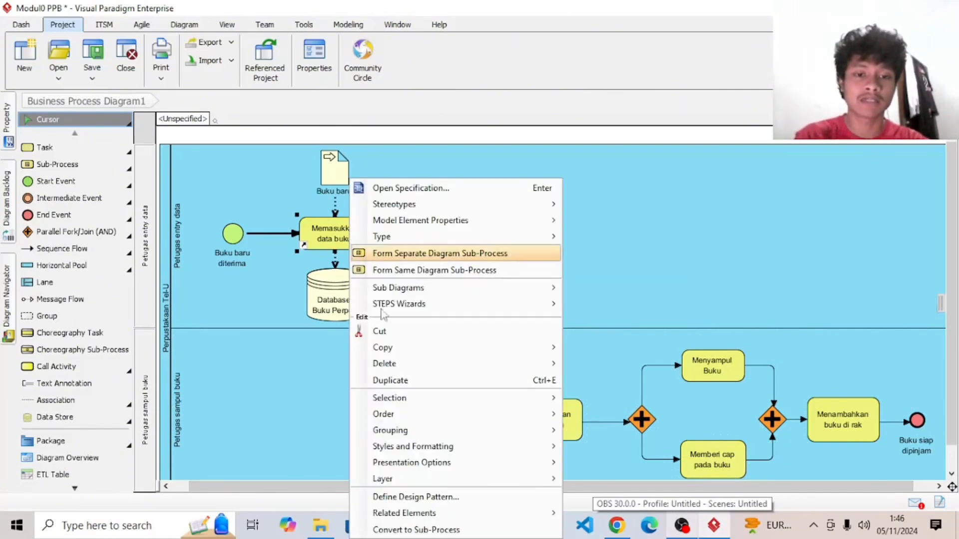
mouse_move(416, 450)
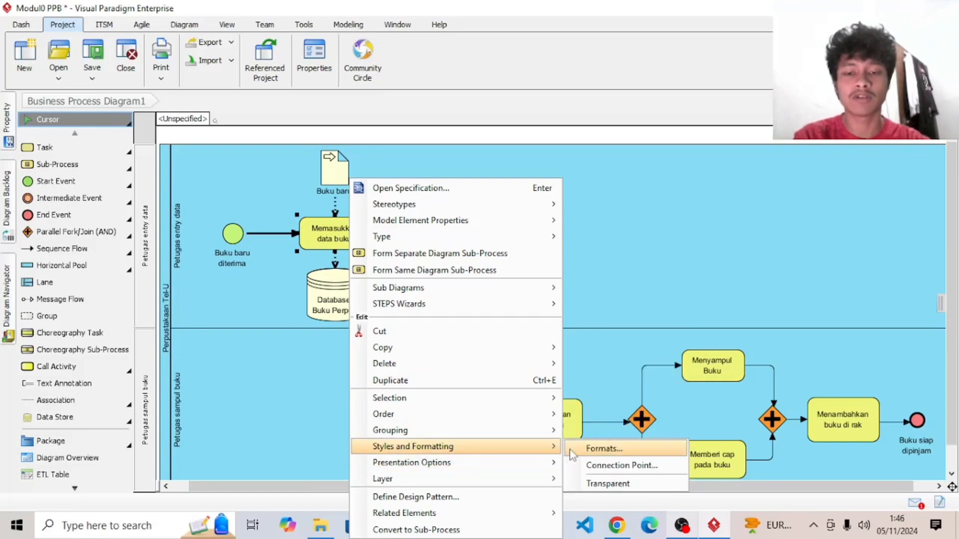
left_click(588, 451)
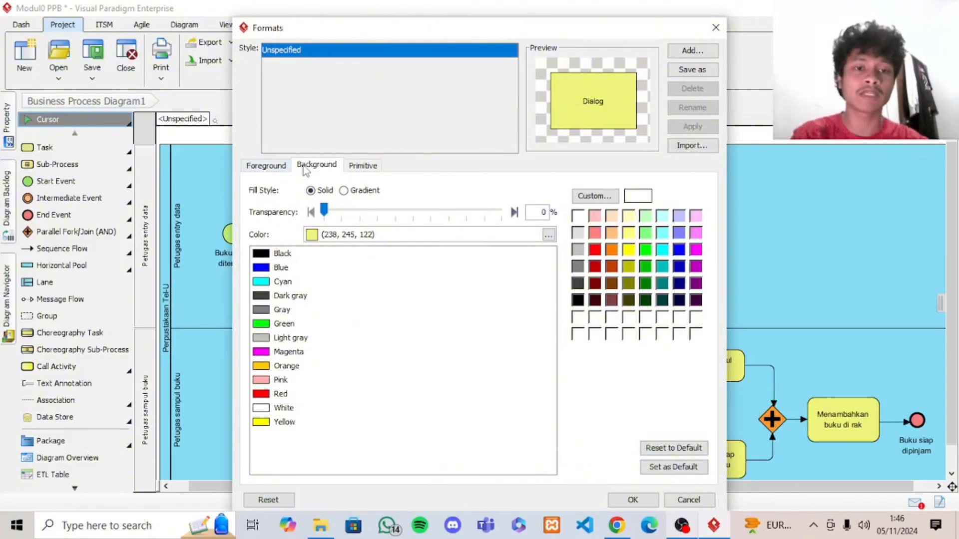
left_click(278, 168)
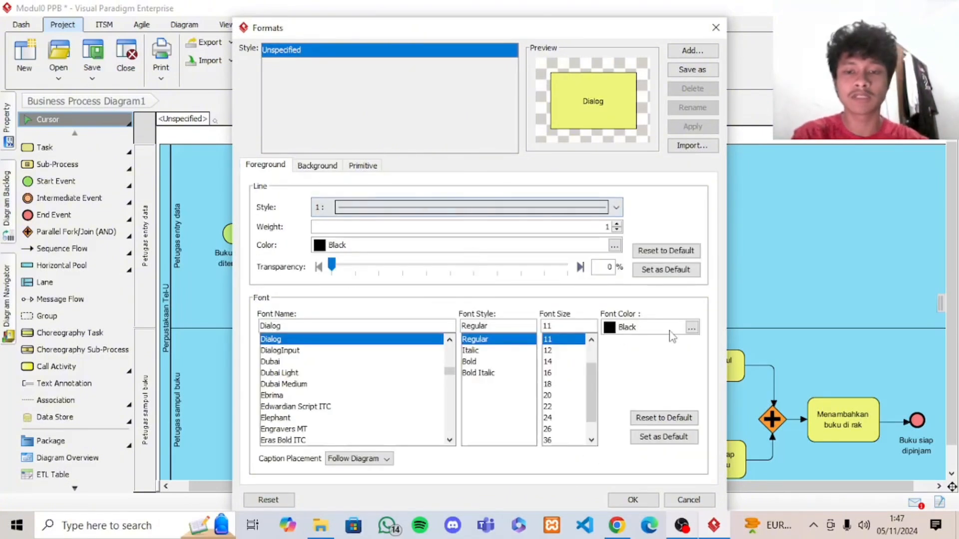
left_click(550, 373)
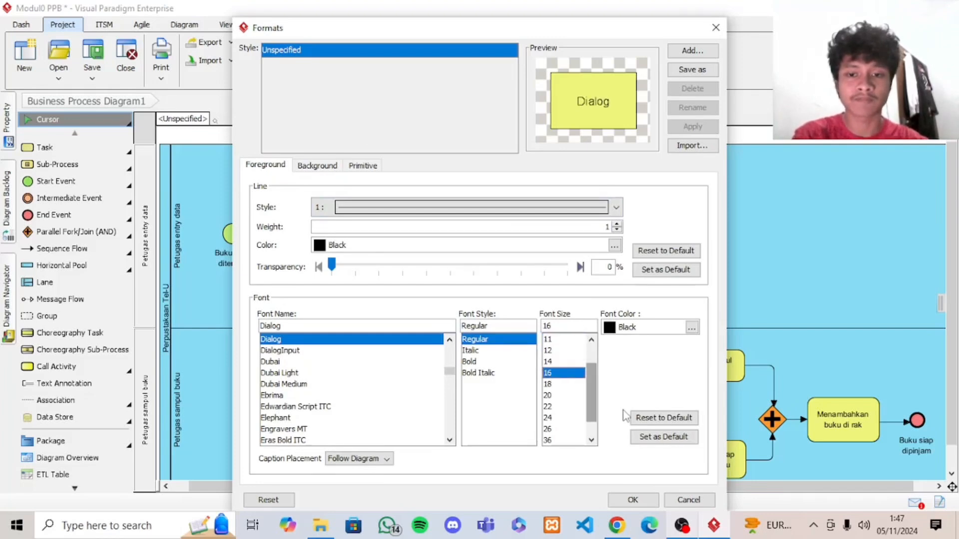
- Set the font as default for all shapes, apply it to the whole project, and accept the format settings
left_click(655, 439)
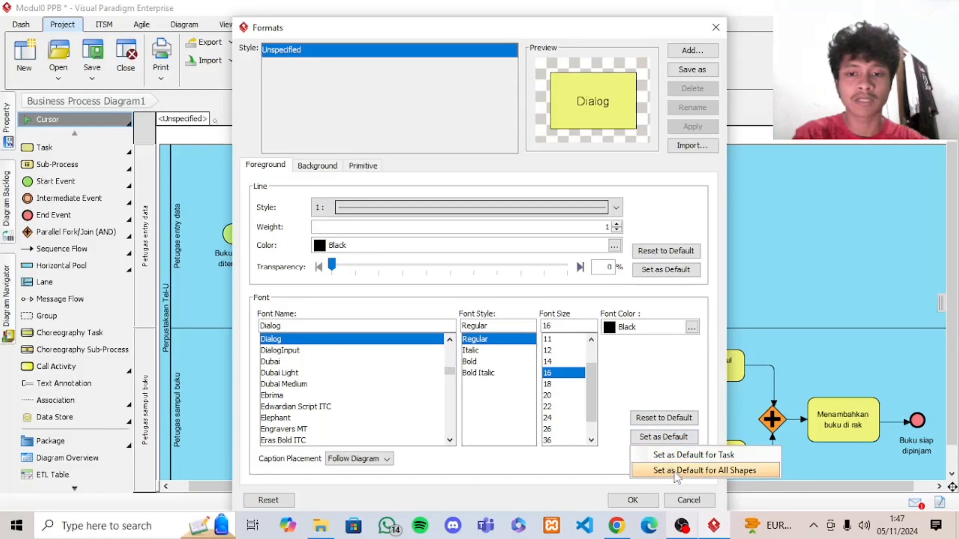
left_click(696, 471)
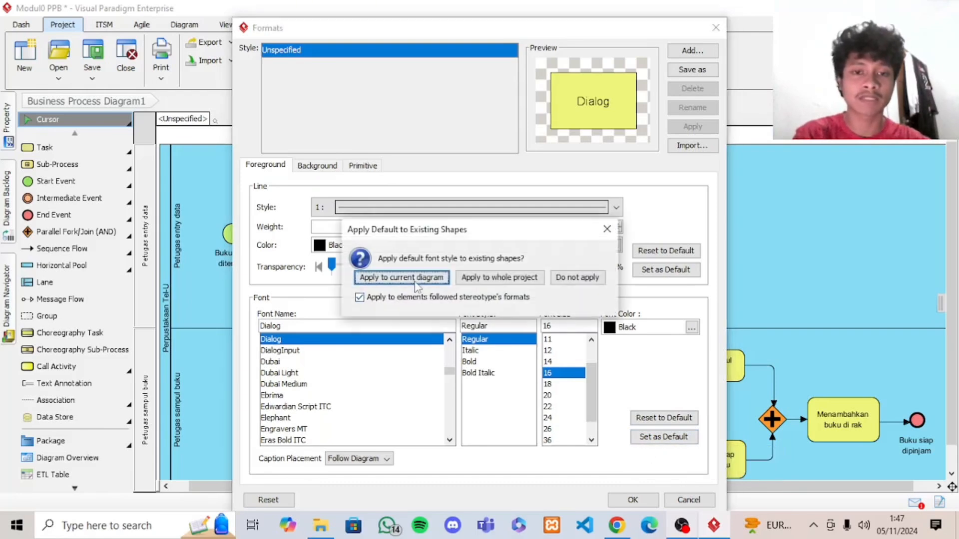
left_click(504, 278)
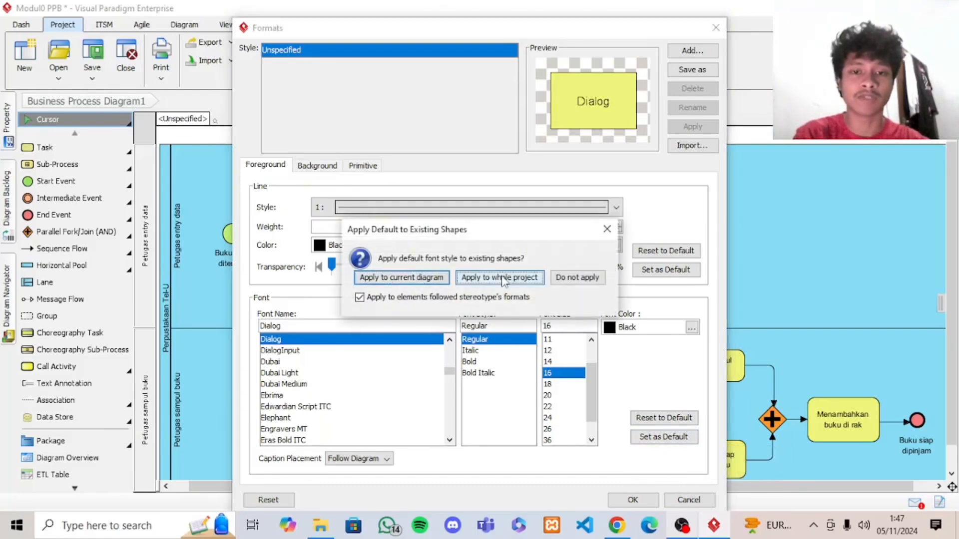
left_click(632, 499)
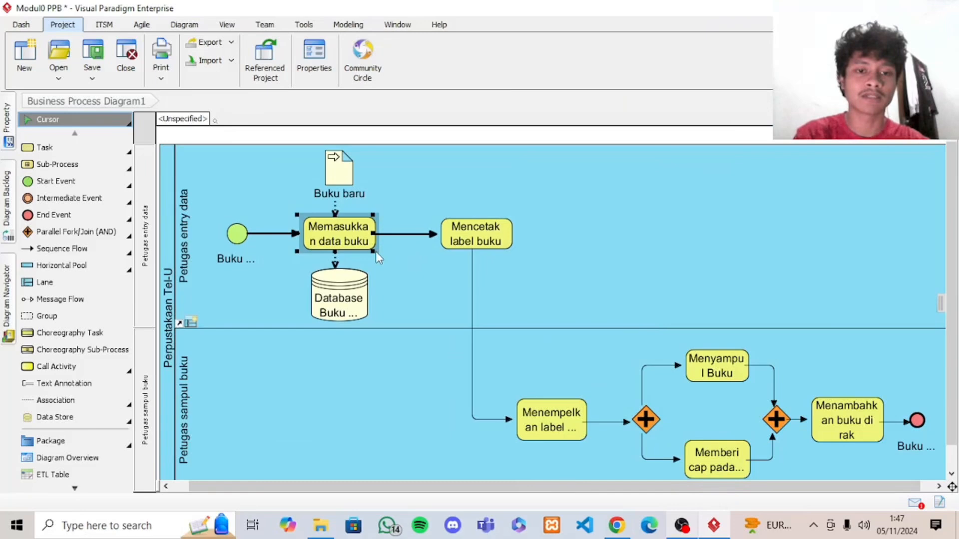
- Widen the Memasukkan data buku task and the Database Buku Perpus data store to fit their names, and centre the data store below the task
left_click_drag(373, 252, 383, 253)
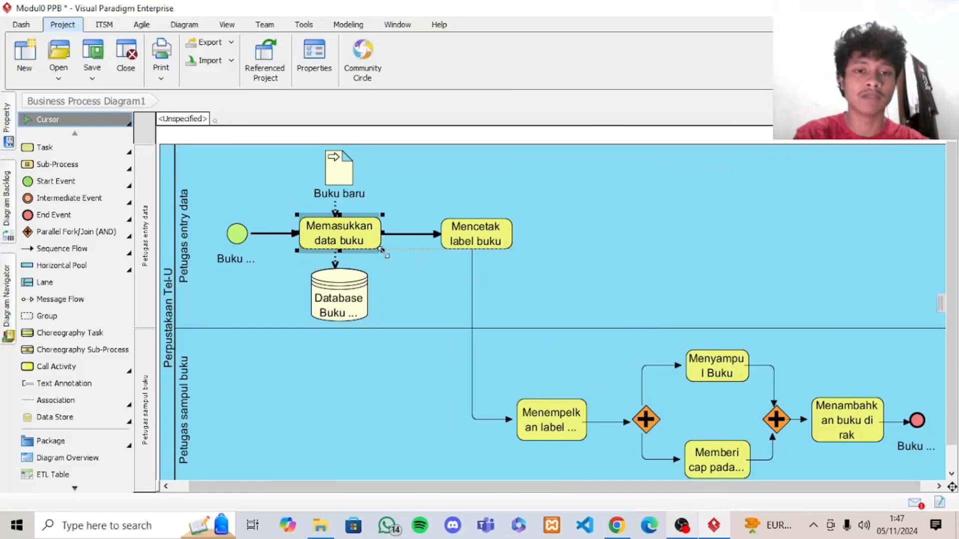
left_click(342, 315)
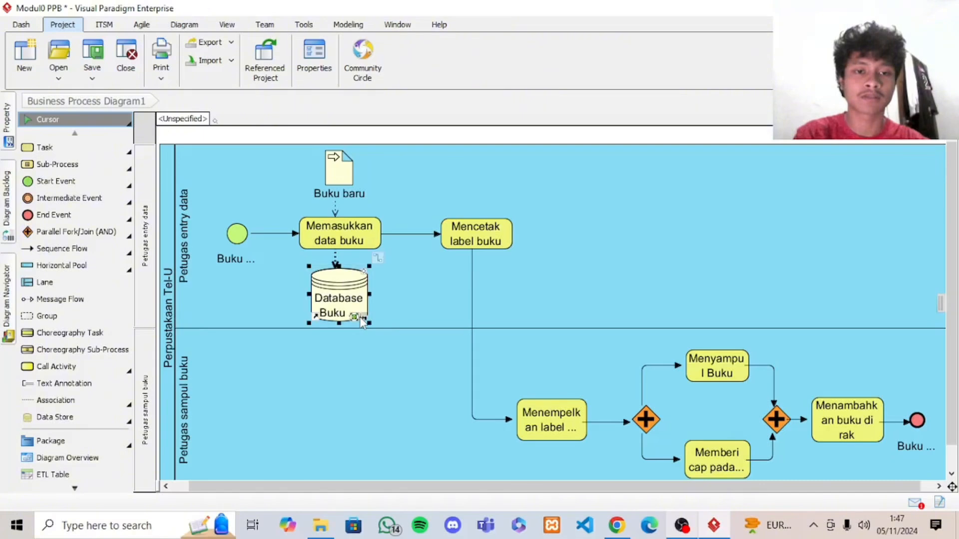
left_click_drag(368, 323, 394, 325)
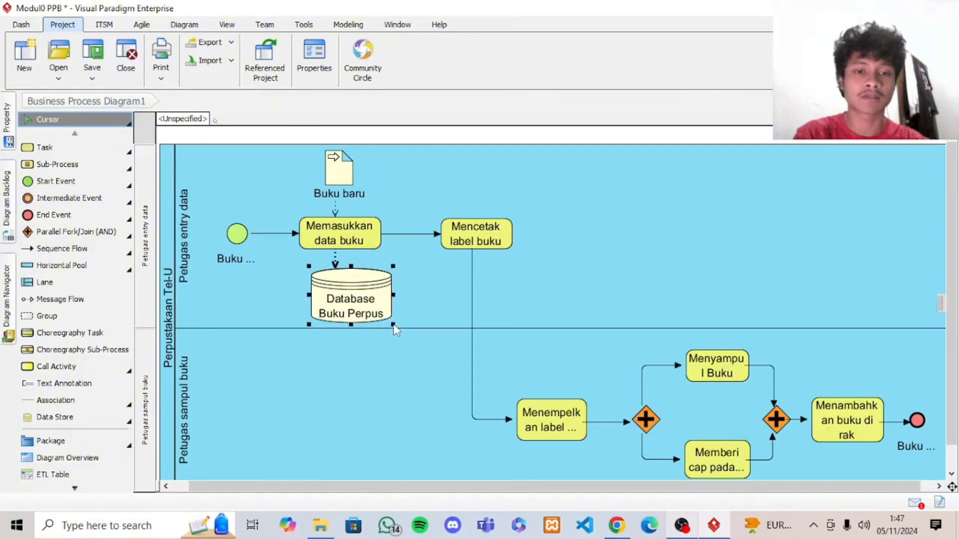
left_click_drag(360, 295, 348, 295)
left_click(338, 263)
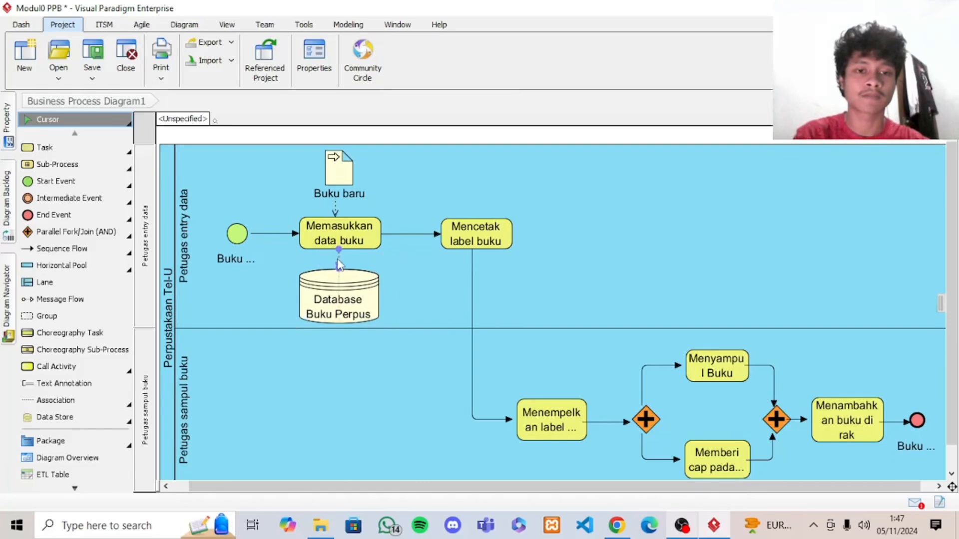
- Enlarge the start event's caption and the Menempelkan label buku task so that their full names fit
left_click(242, 257)
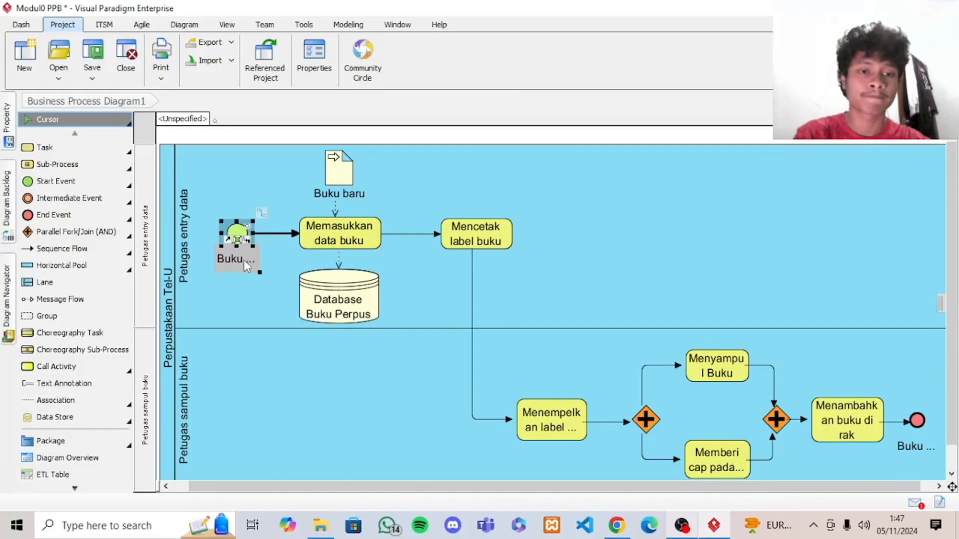
mouse_move(258, 270)
left_mouse_down()
mouse_move(265, 295)
mouse_move(245, 271)
left_mouse_up()
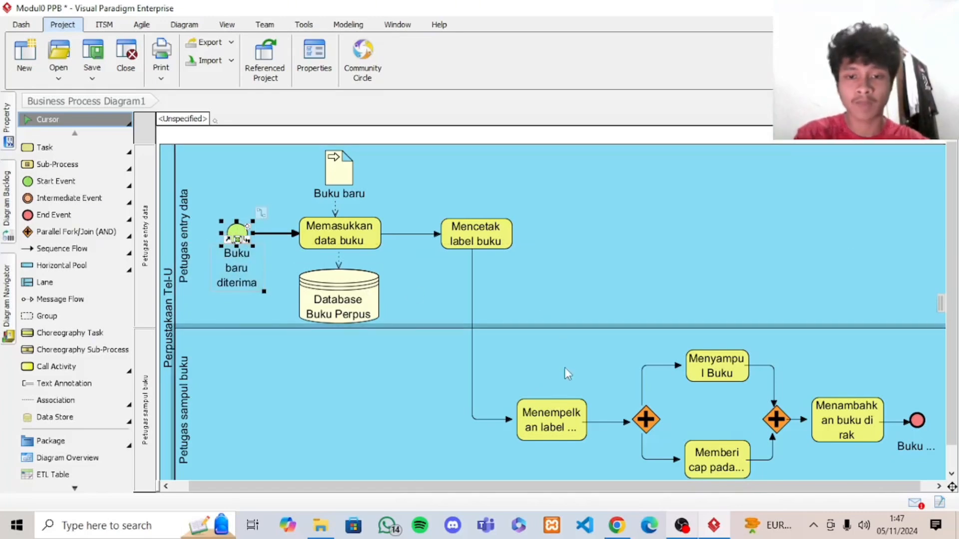
left_click(563, 413)
mouse_move(514, 442)
left_mouse_down()
mouse_move(515, 454)
mouse_move(501, 452)
left_mouse_up()
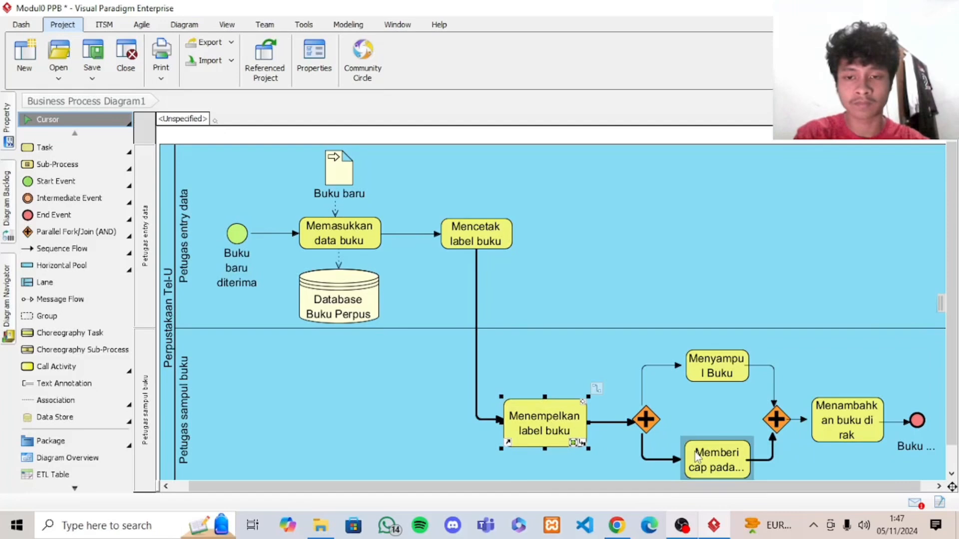
- Widen the Menyampul Buku task and make the Memberi cap pada buku task taller so that both names fit
left_click(693, 375)
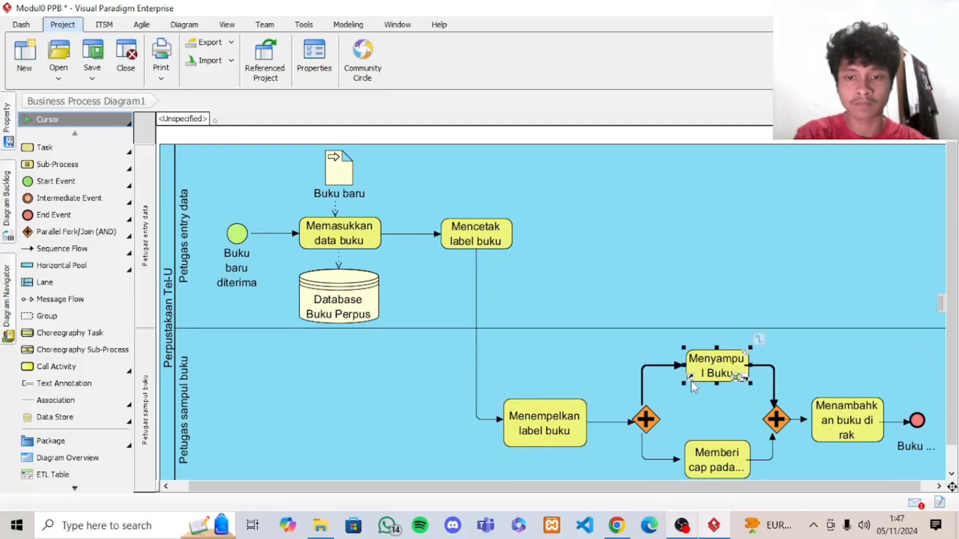
left_click_drag(682, 385, 677, 389)
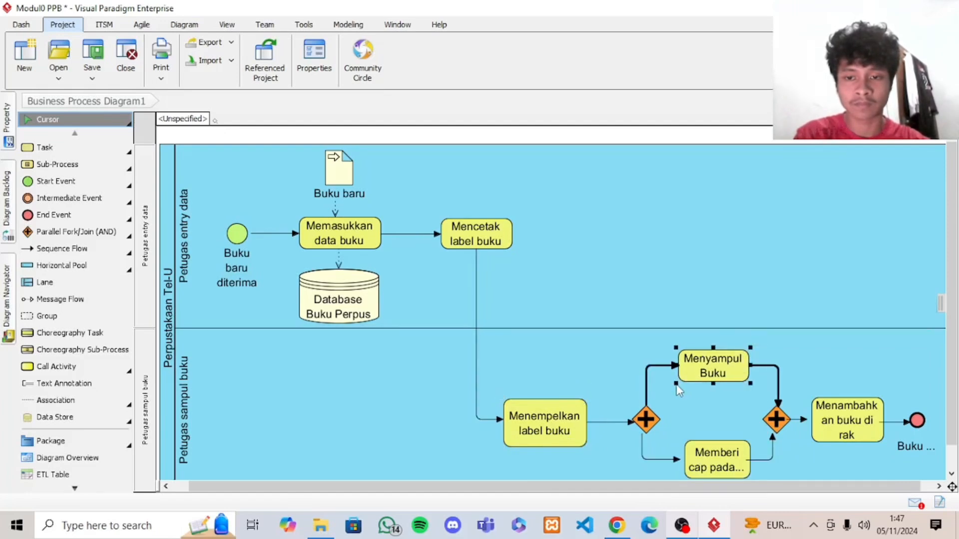
left_click(691, 472)
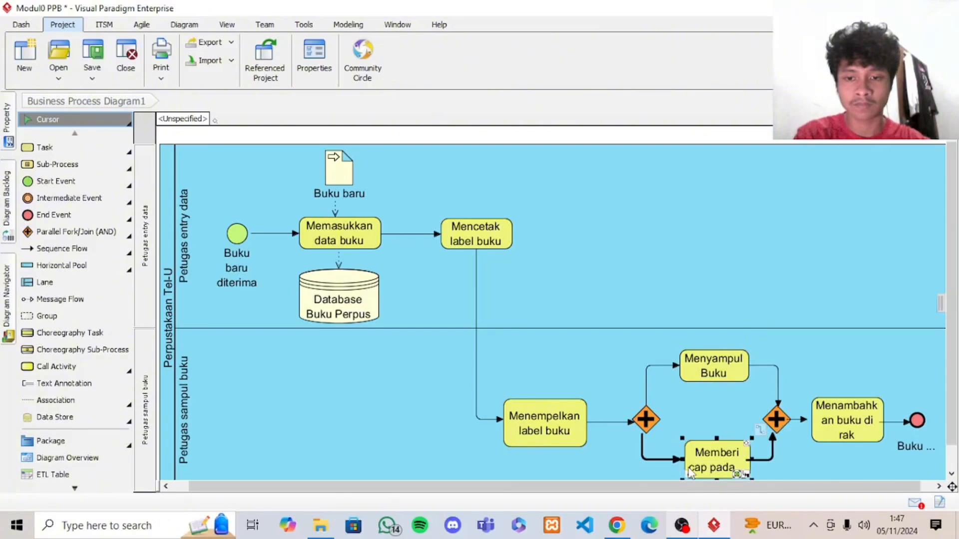
scroll(717, 434, "down", 1)
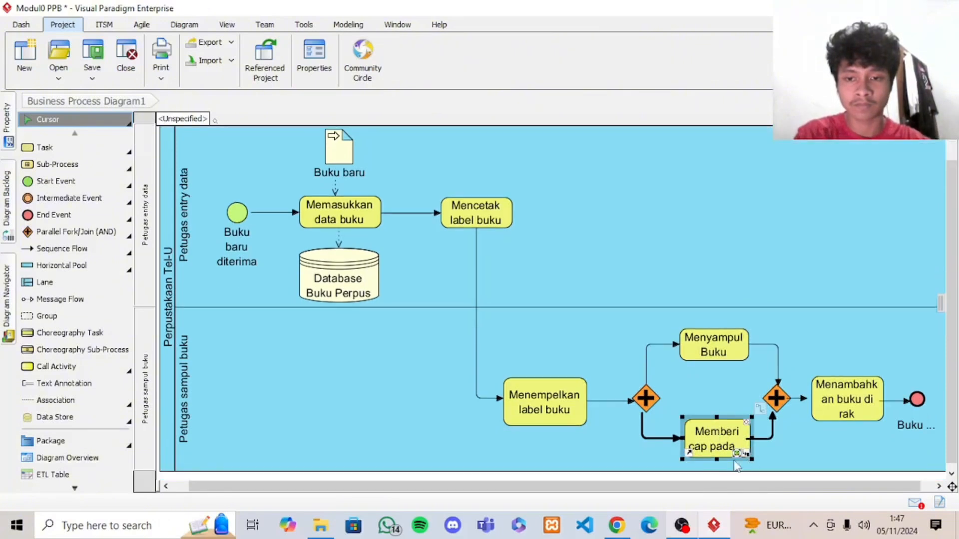
left_click_drag(717, 459, 718, 472)
- Enlarge the Menambahkan buku di rak task and the Buku siap dipinjam end event's caption to fit their full text
left_click(830, 422)
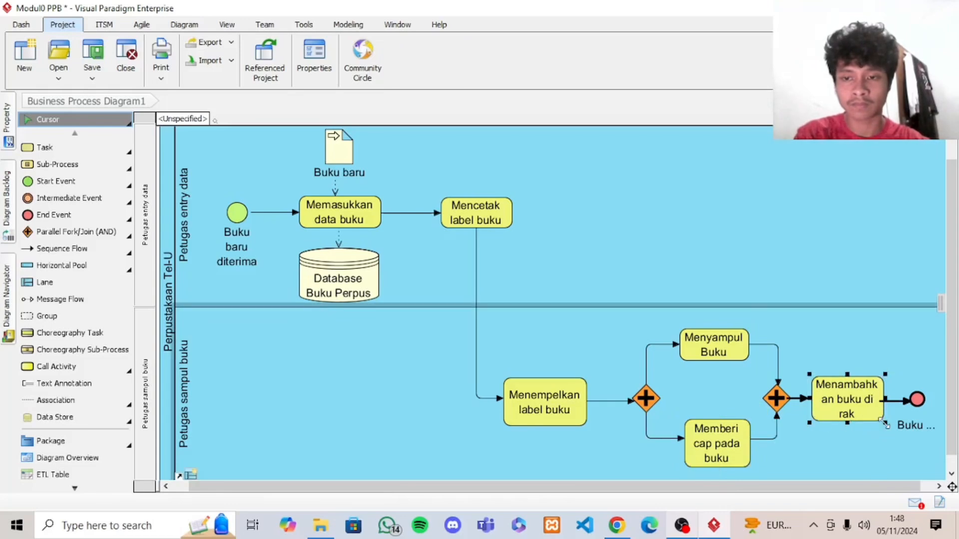
left_click_drag(886, 424, 893, 433)
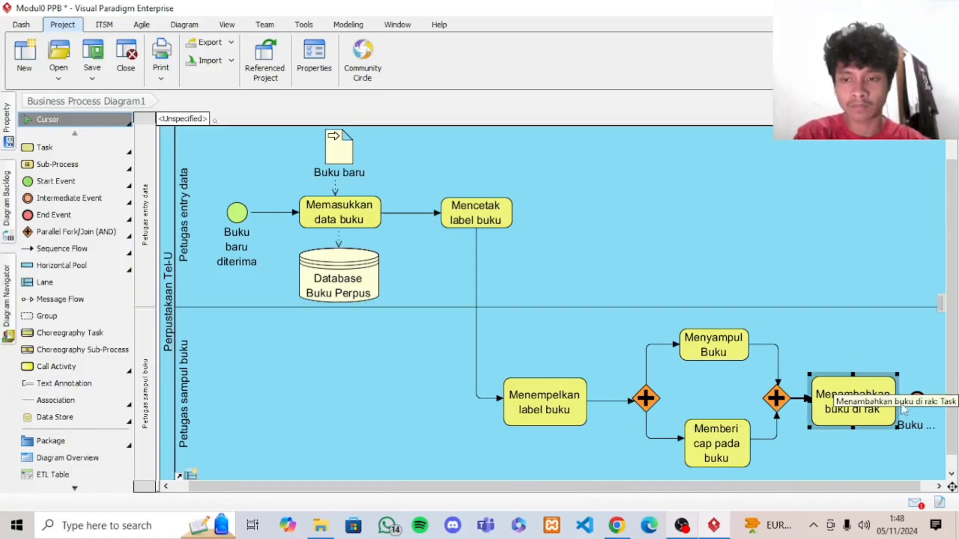
left_click(912, 428)
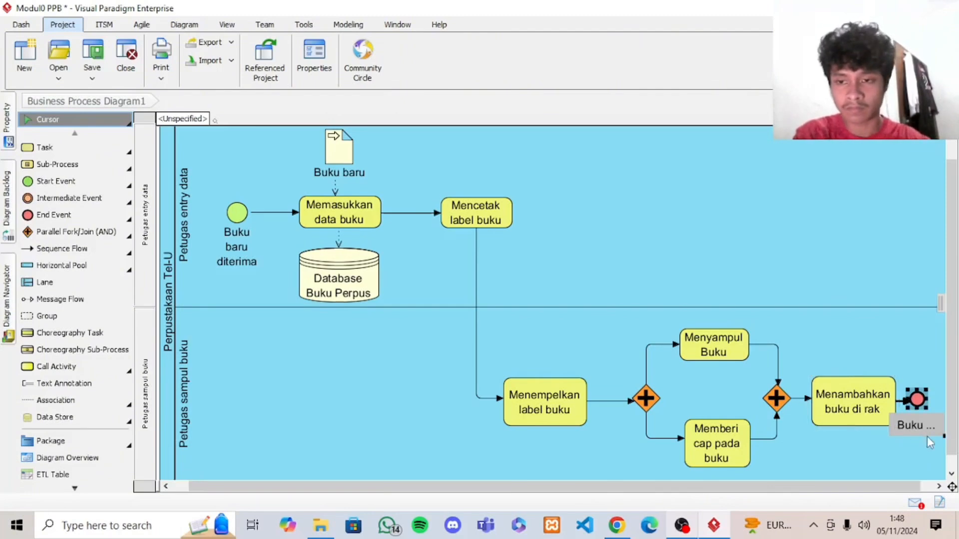
left_click_drag(942, 432, 943, 462)
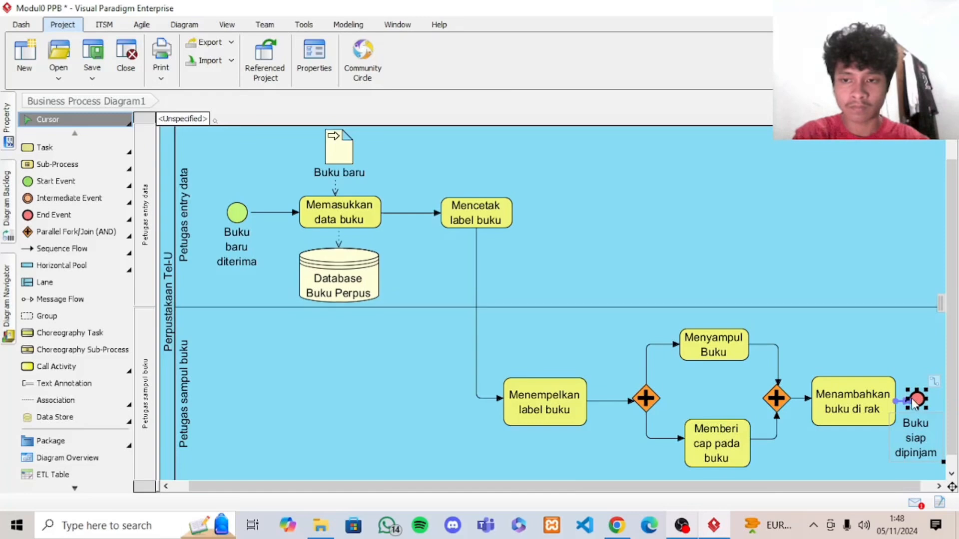
- Move the Buku siap dipinjam end event farther right of Menambahkan buku di rak and straighten the sequence flow between them
left_click_drag(919, 399, 934, 404)
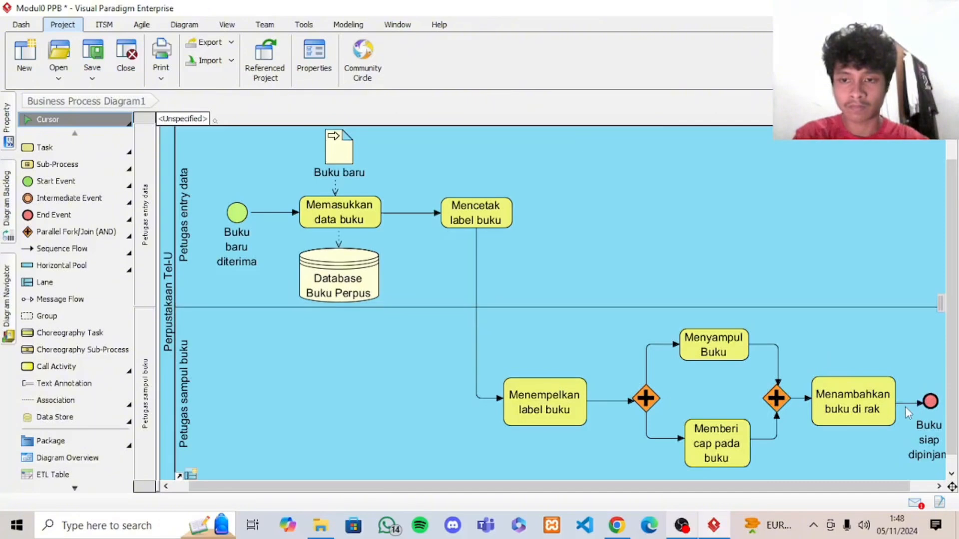
left_click_drag(905, 400, 905, 397)
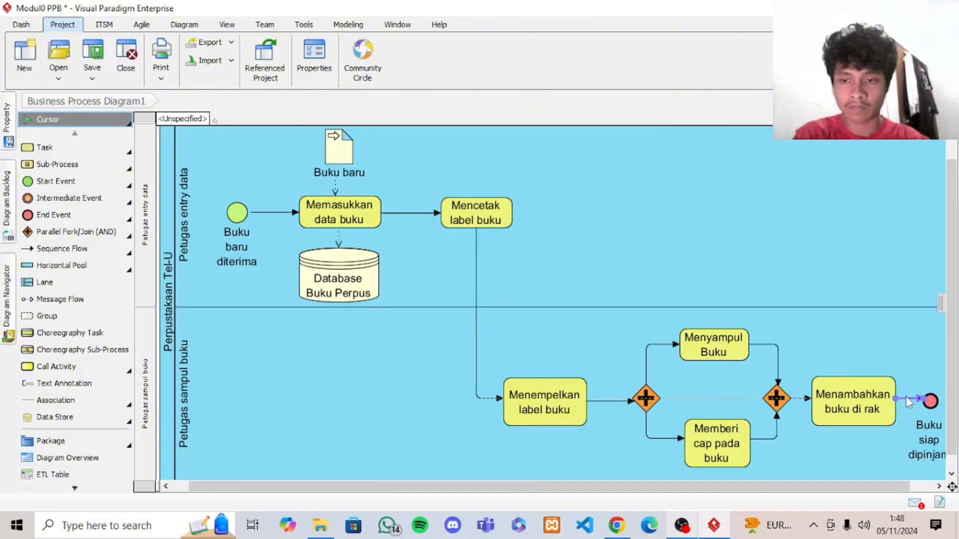
left_click(931, 400)
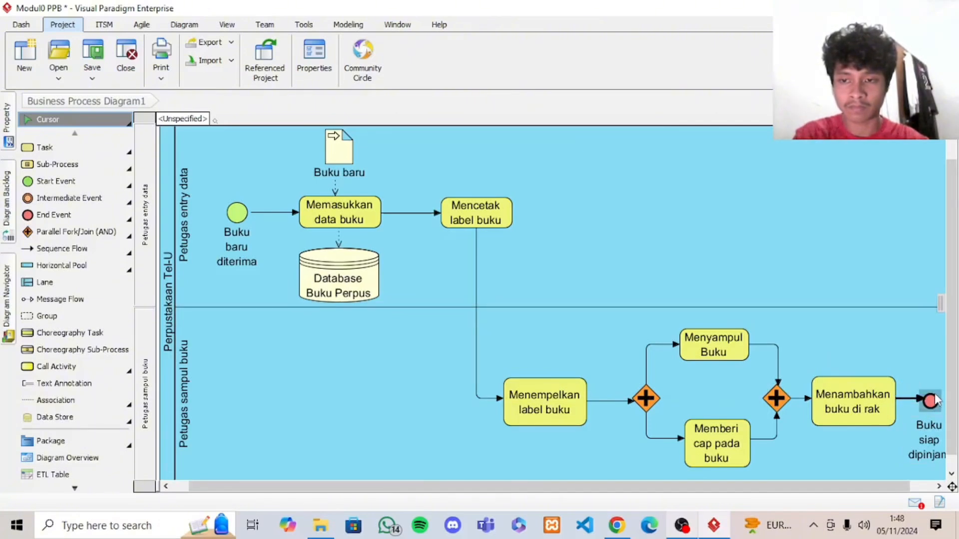
left_click(929, 406)
left_click(910, 352)
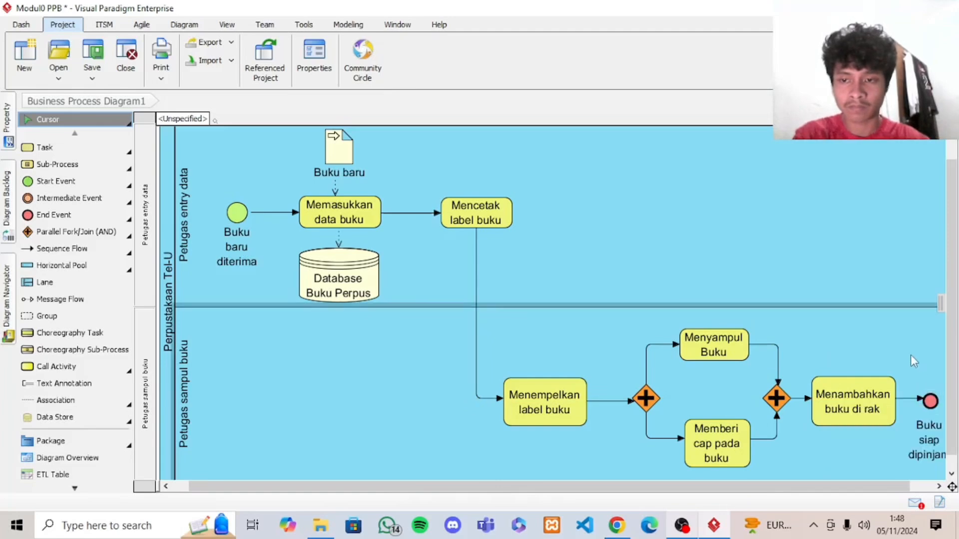
left_click_drag(930, 400, 930, 397)
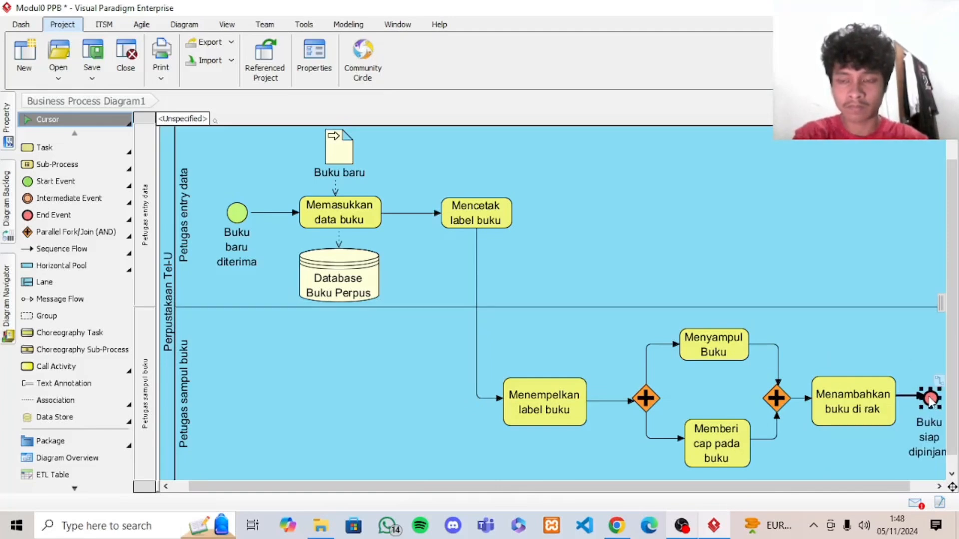
left_click(906, 398)
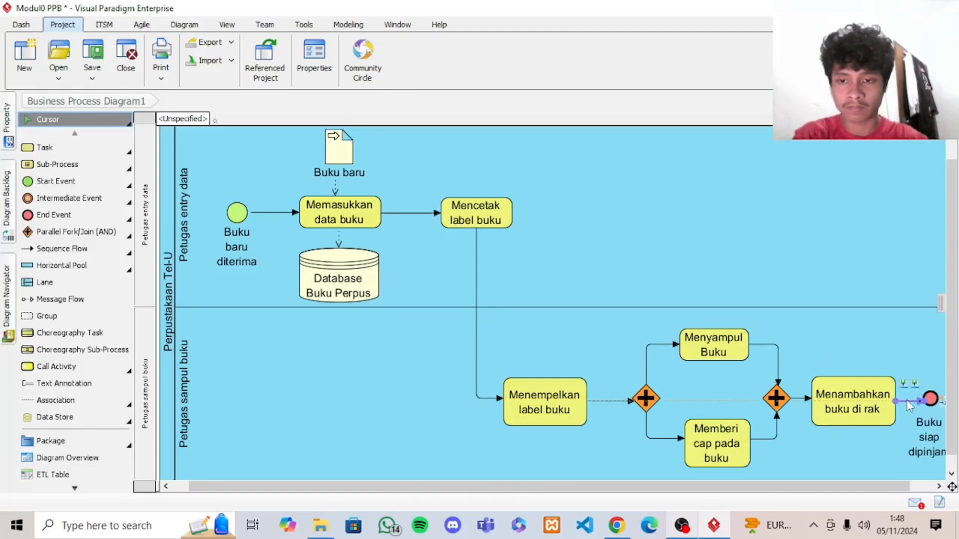
left_click(865, 345)
left_click(677, 228)
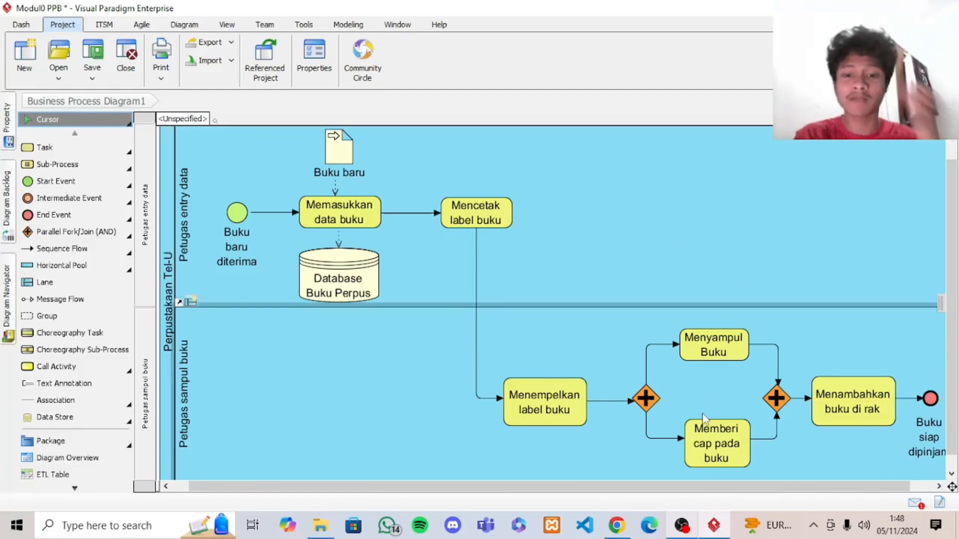
- Check the assignment's data object font instructions in the browser, and set the Buku baru data input's font size to 12 in its formats
left_click(618, 528)
scroll(401, 351, "down", 2)
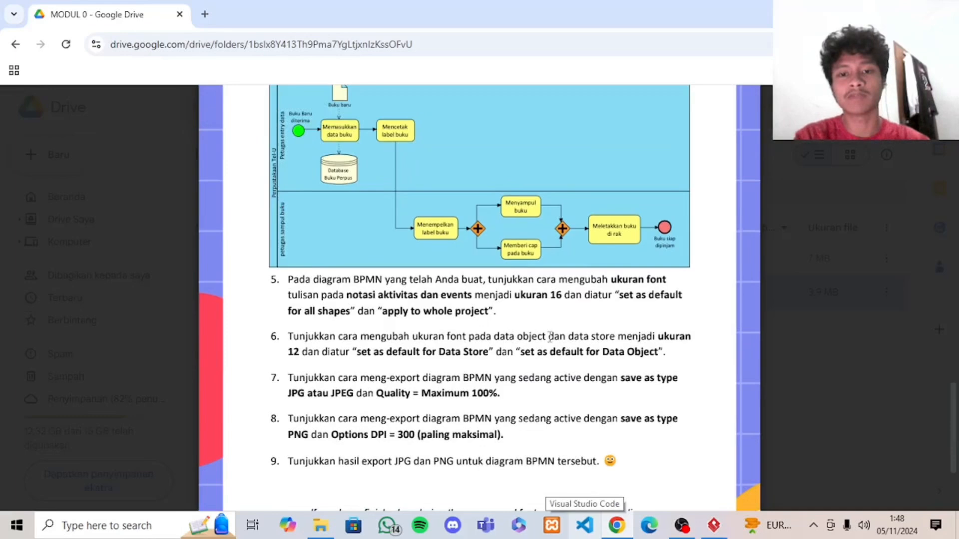
left_click(714, 525)
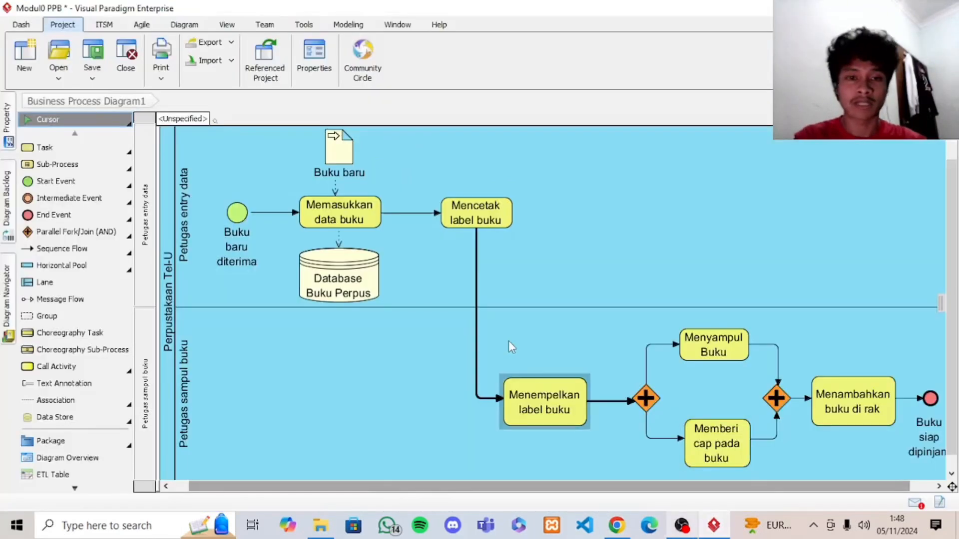
right_click(339, 150)
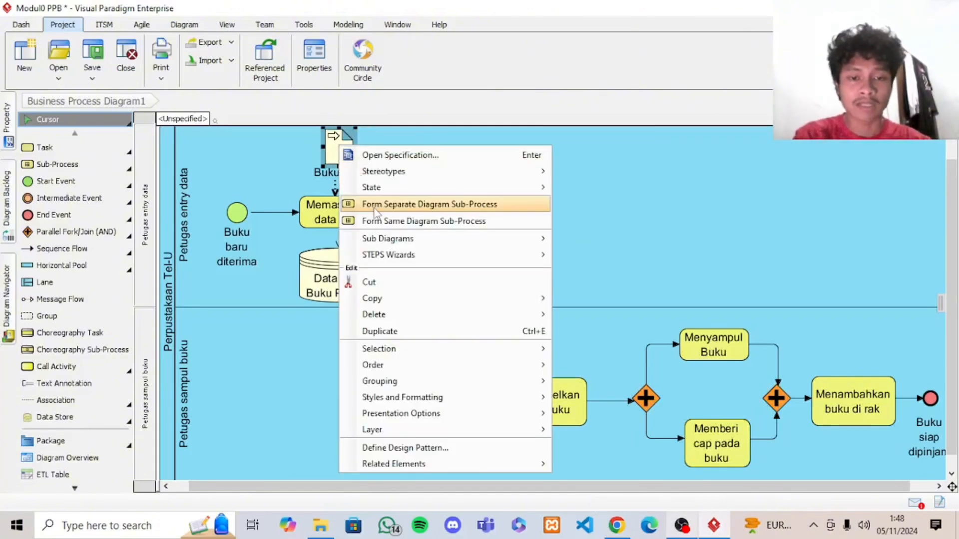
mouse_move(378, 399)
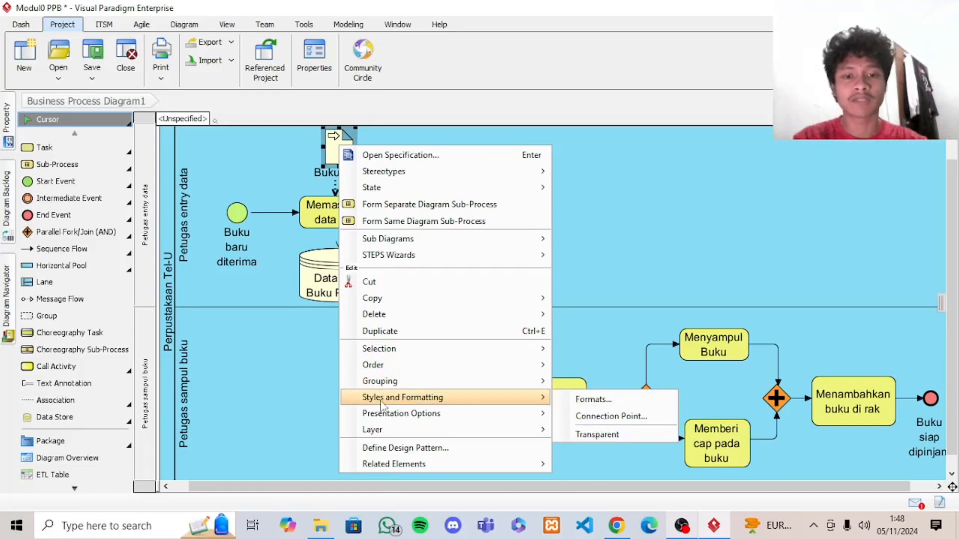
left_click(573, 400)
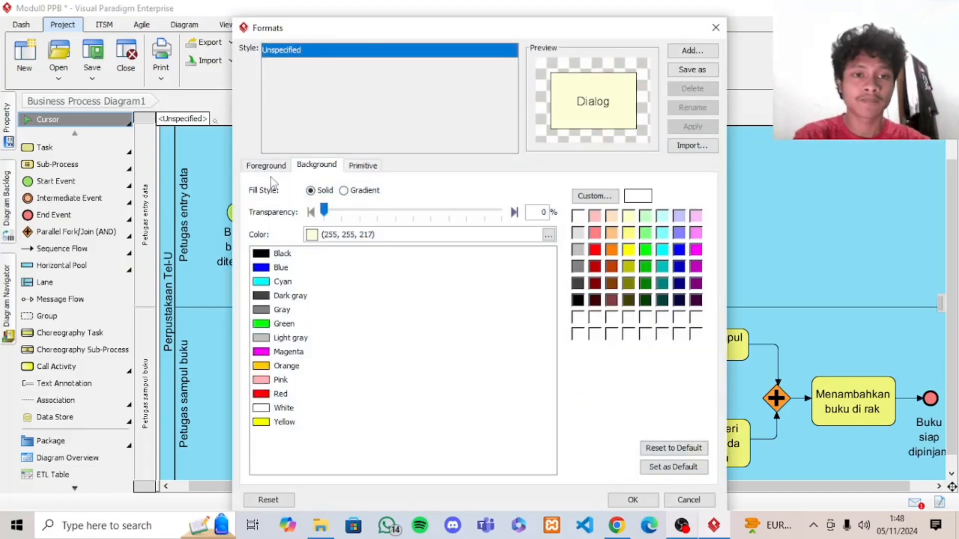
left_click(269, 166)
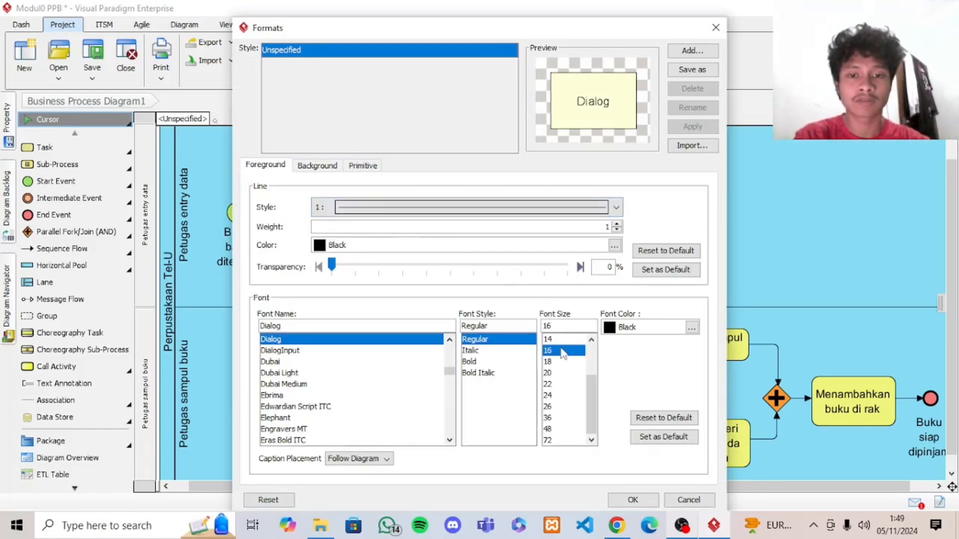
left_click_drag(588, 385, 587, 369)
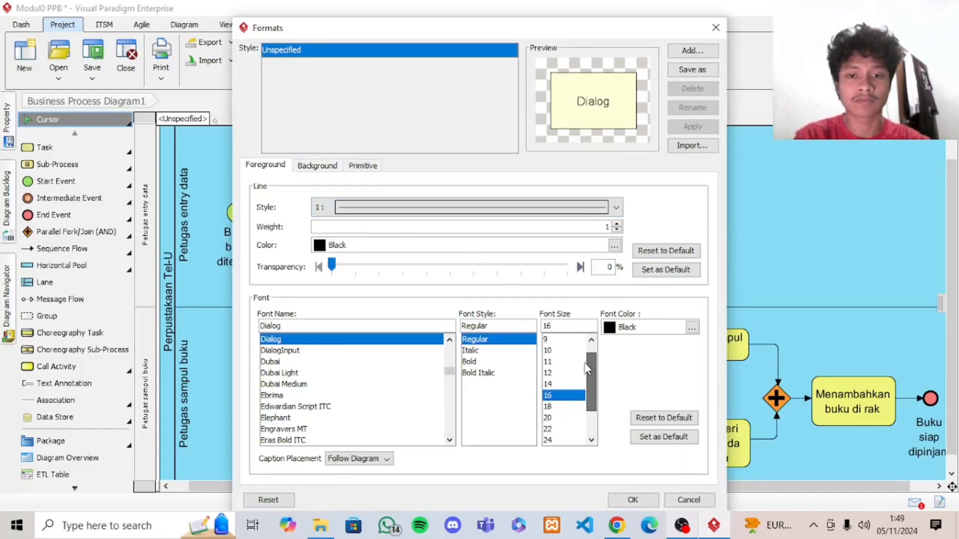
left_click(554, 373)
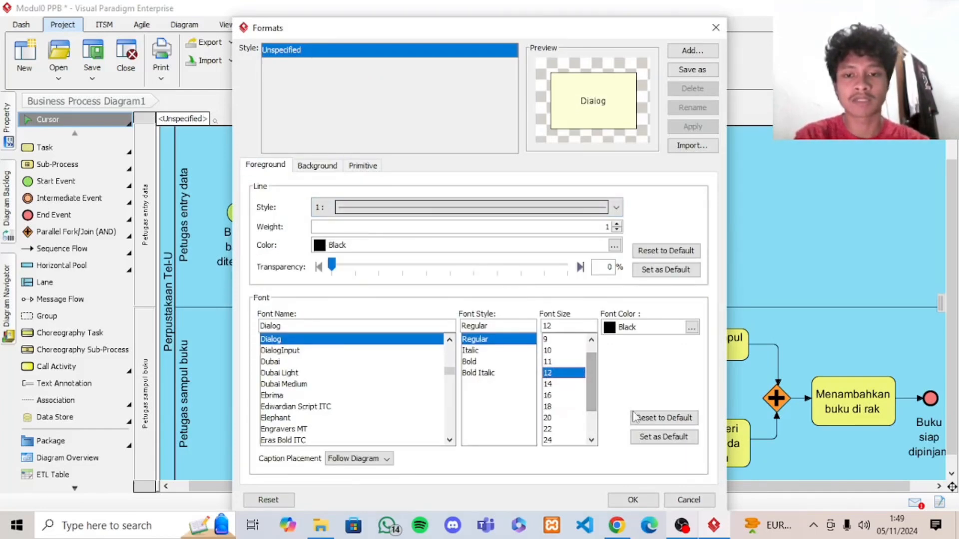
- Set the font as default for Data Input, apply it to the whole project, and accept the format settings
left_click(649, 437)
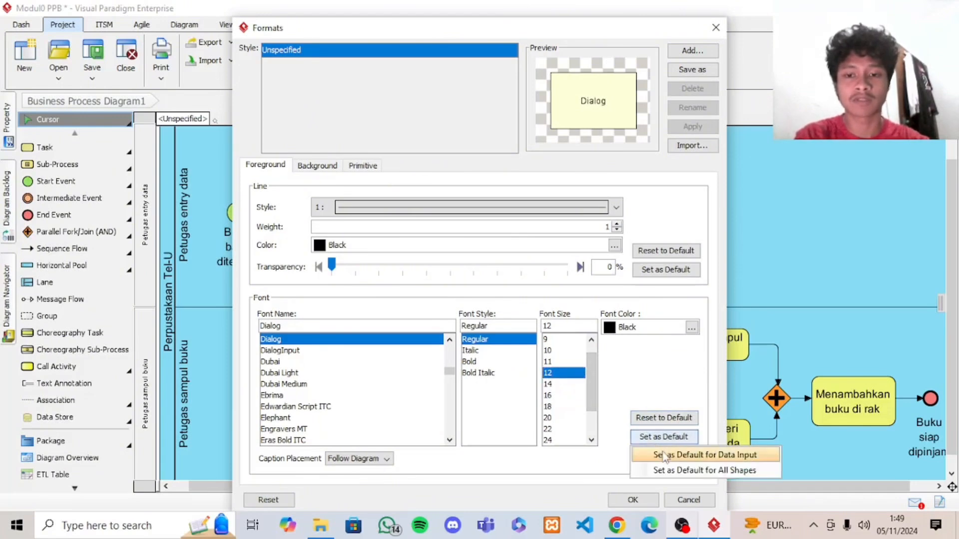
left_click(694, 459)
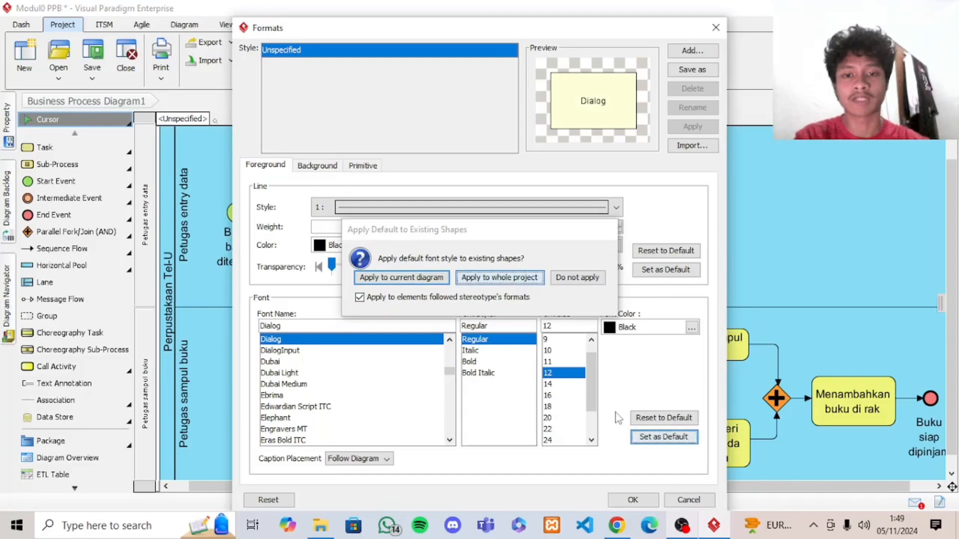
left_click(508, 281)
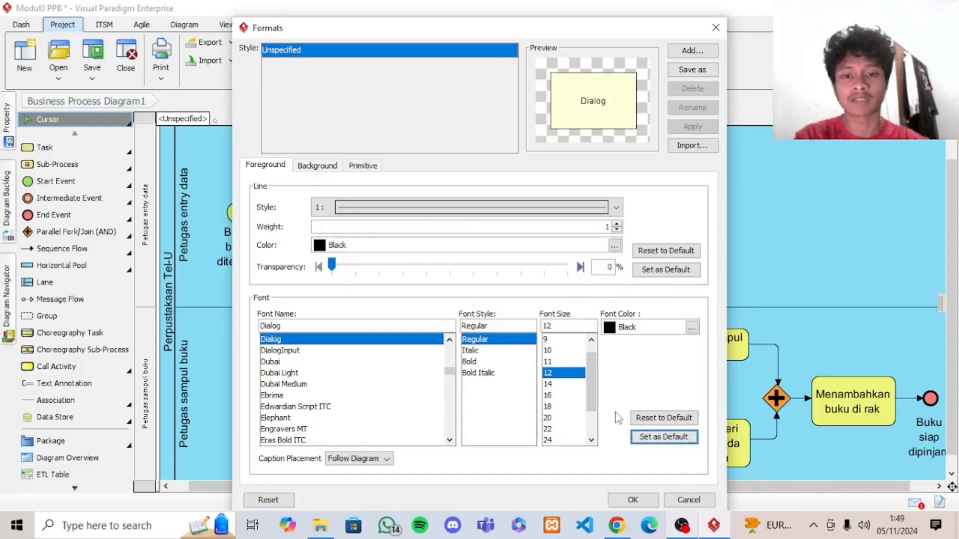
left_click(633, 499)
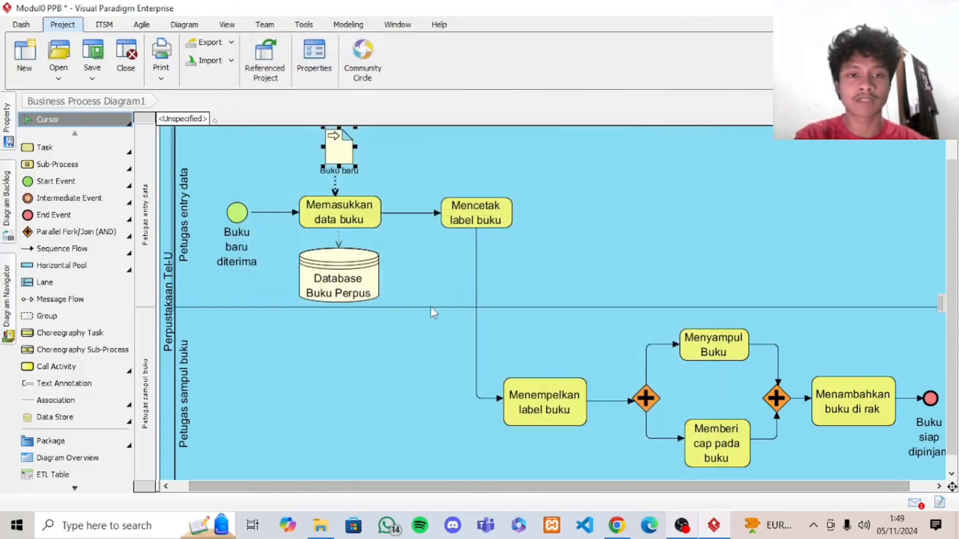
- Set the Database Buku Perpus data store's font size to 12 in its formats
right_click(356, 279)
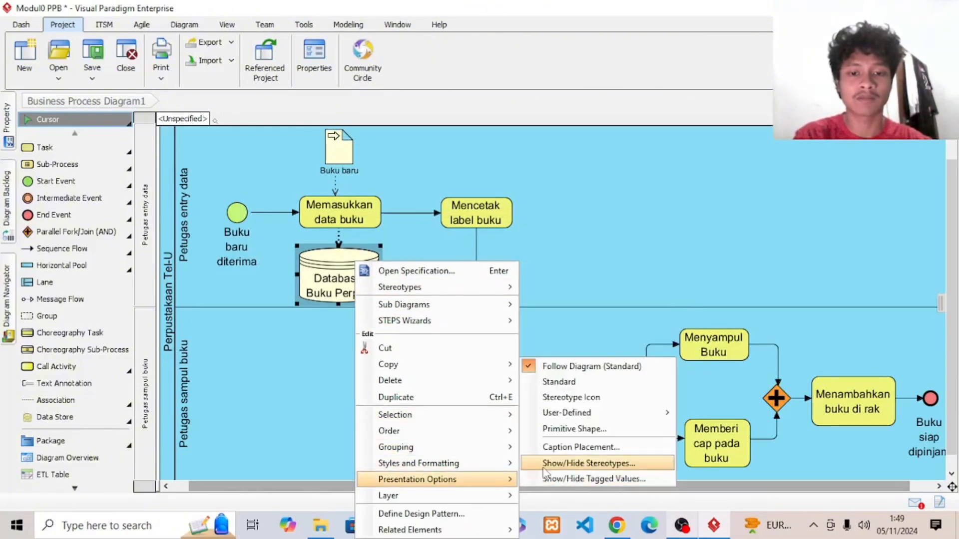
mouse_move(505, 463)
left_click(533, 466)
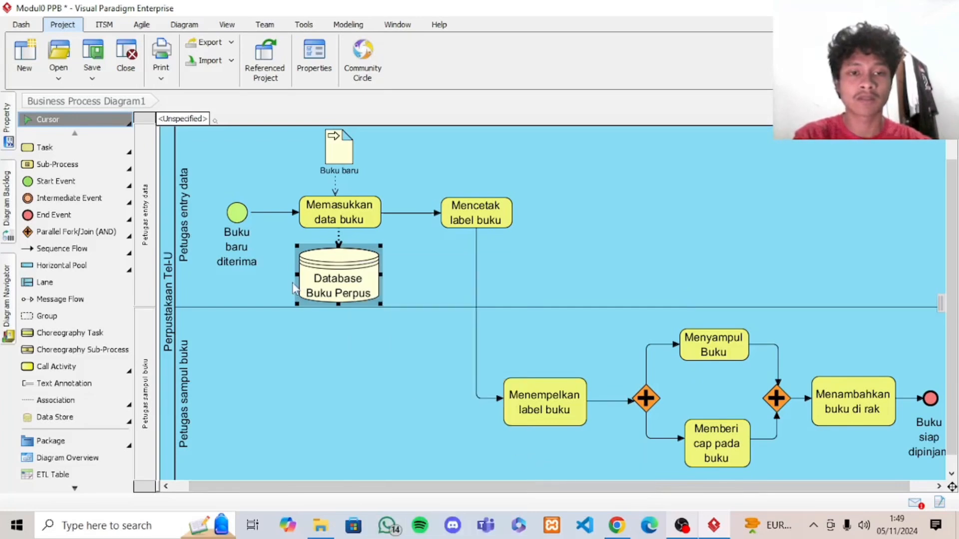
left_click(276, 167)
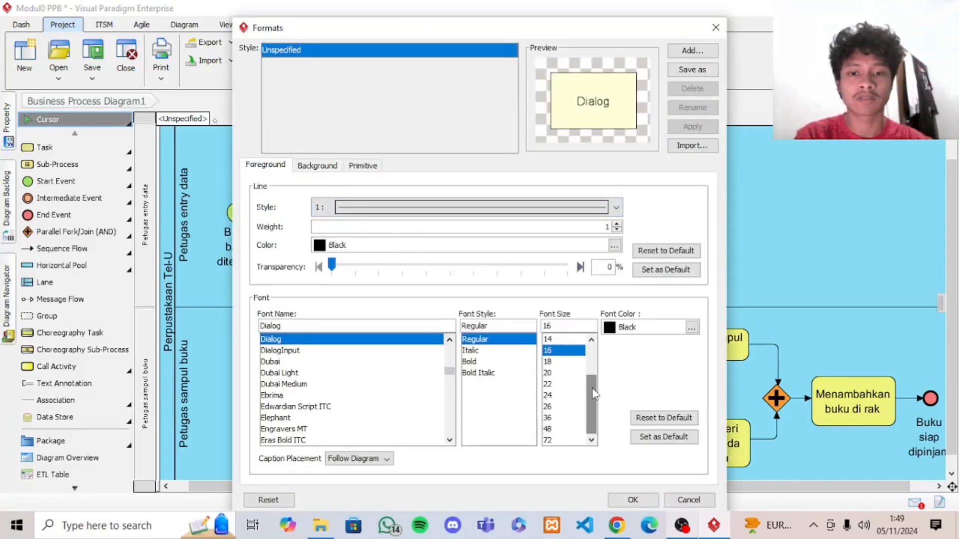
left_click_drag(589, 388, 589, 366)
left_click(565, 374)
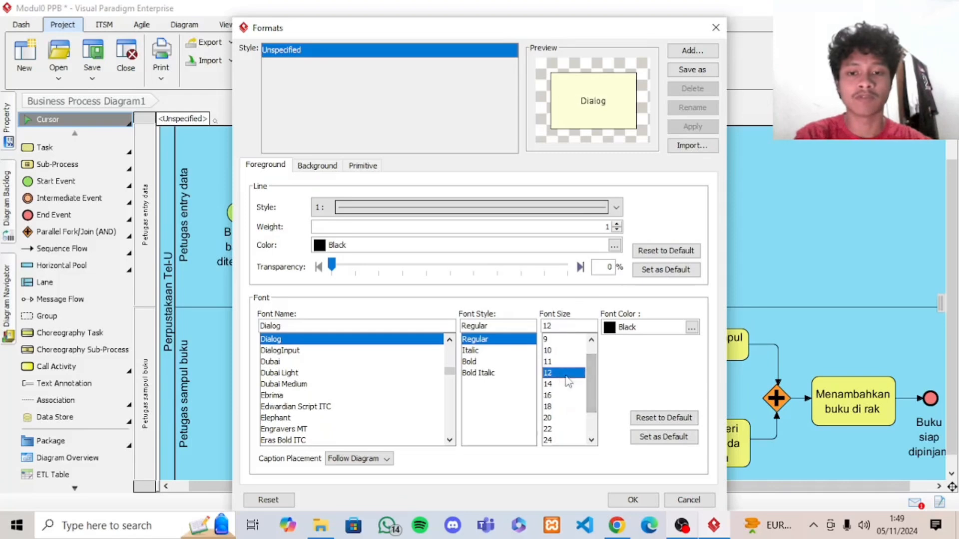
- Set the font as default for Data Store, apply it to the whole project, and accept the format settings
left_click(674, 438)
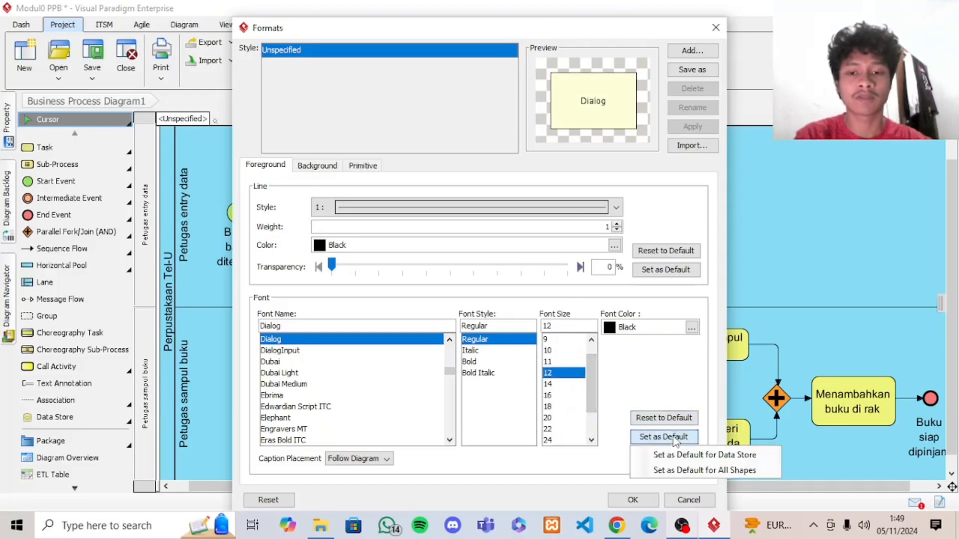
left_click(689, 455)
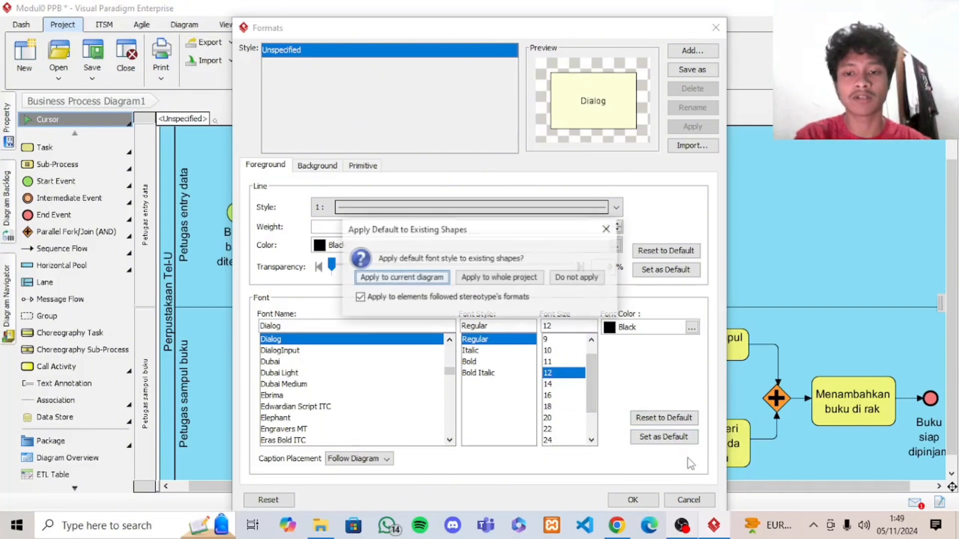
left_click(499, 278)
left_click(632, 499)
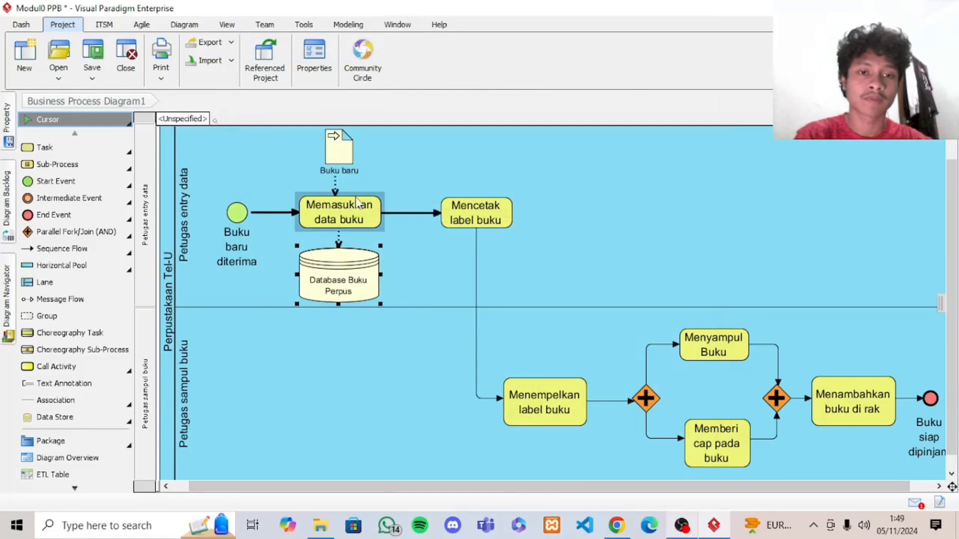
- Realign the dotted connector from the Buku baru data input to the Memasukkan data buku task so it runs straight down
left_click(335, 183)
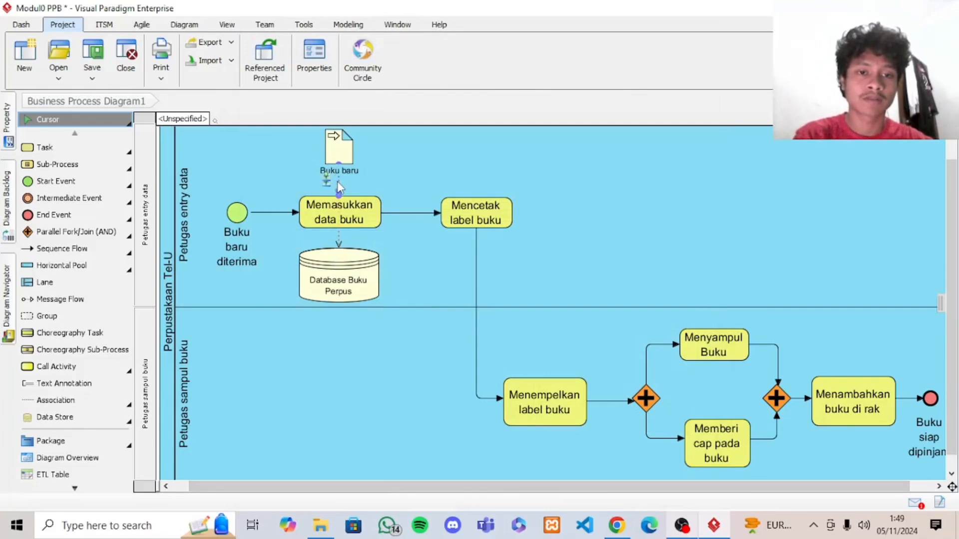
left_click(397, 170)
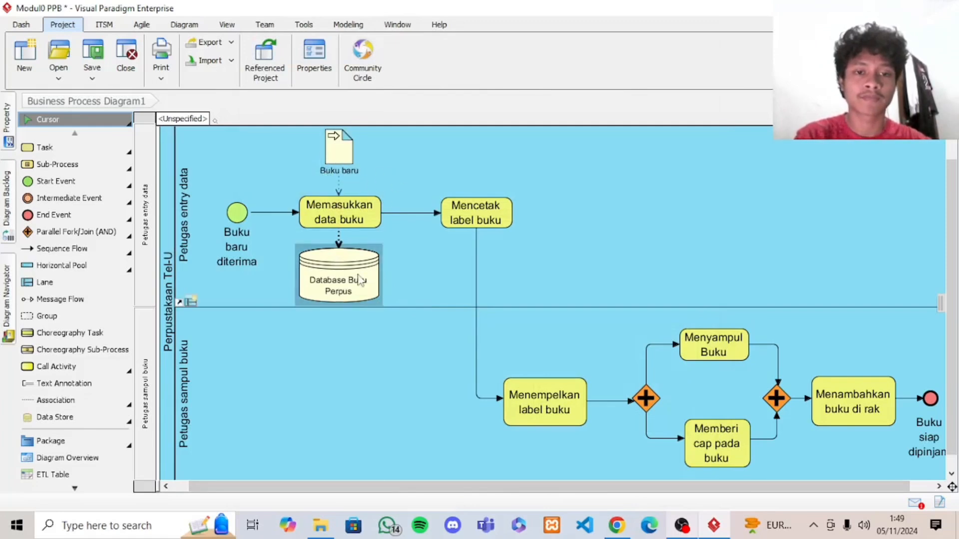
scroll(604, 280, "right", 1)
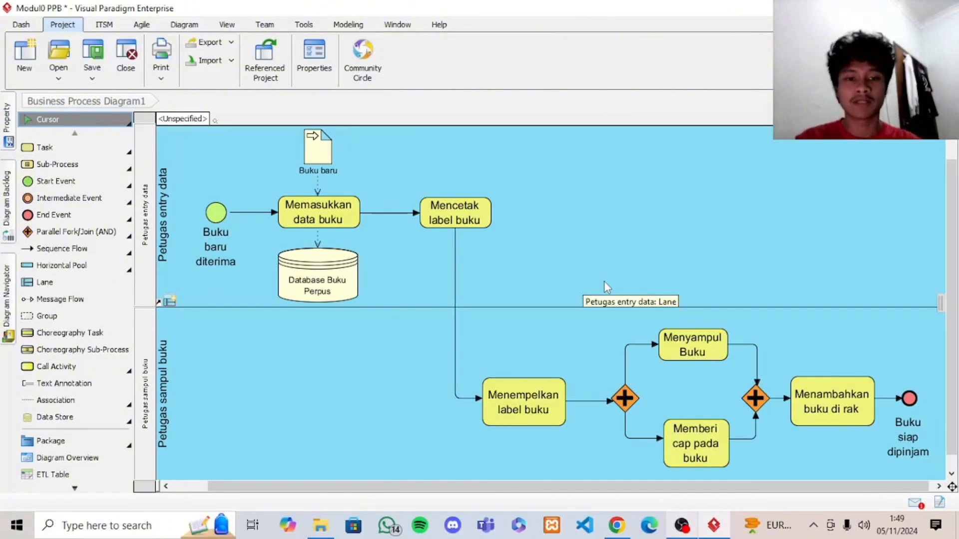
- Check the assignment's export instructions in the browser, and start exporting the active diagram as an image with the JPG file type
left_click(632, 529)
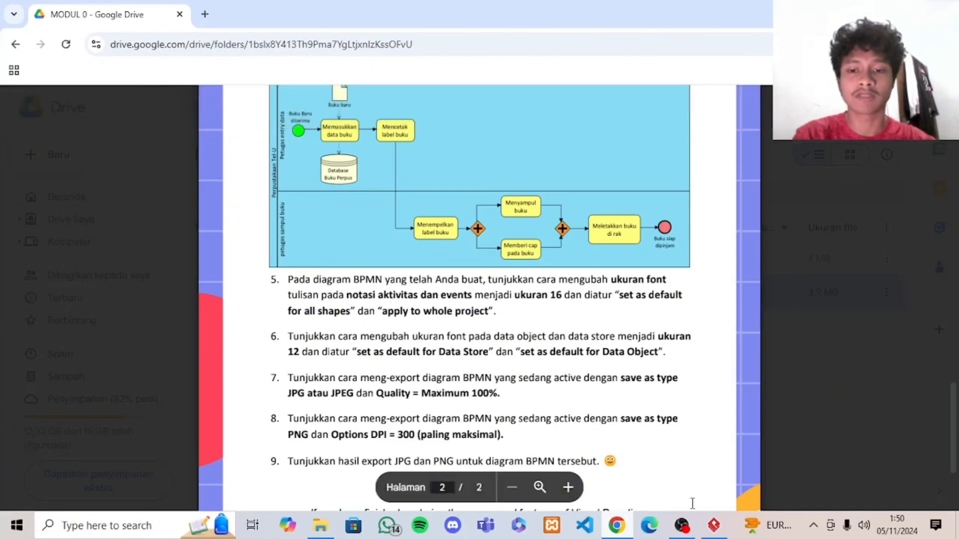
left_click(719, 530)
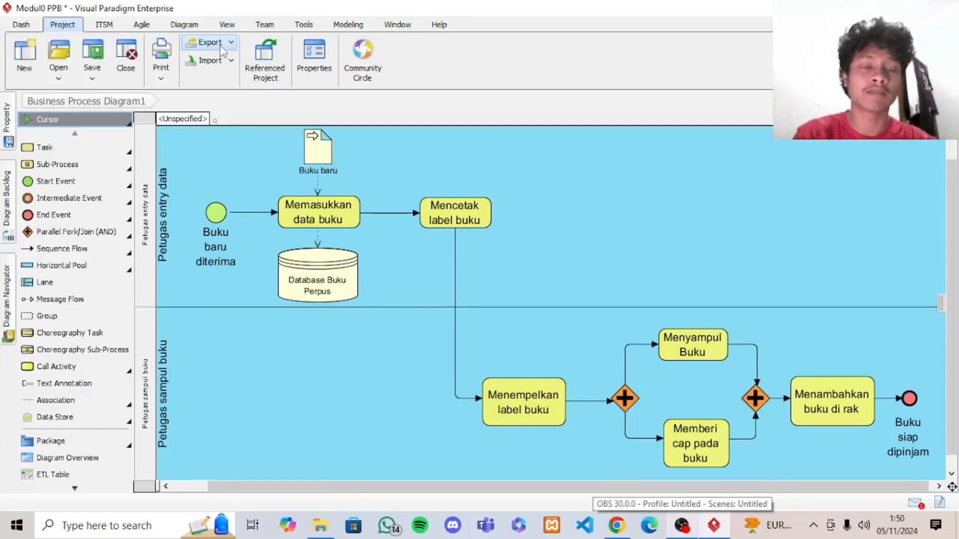
left_click(215, 43)
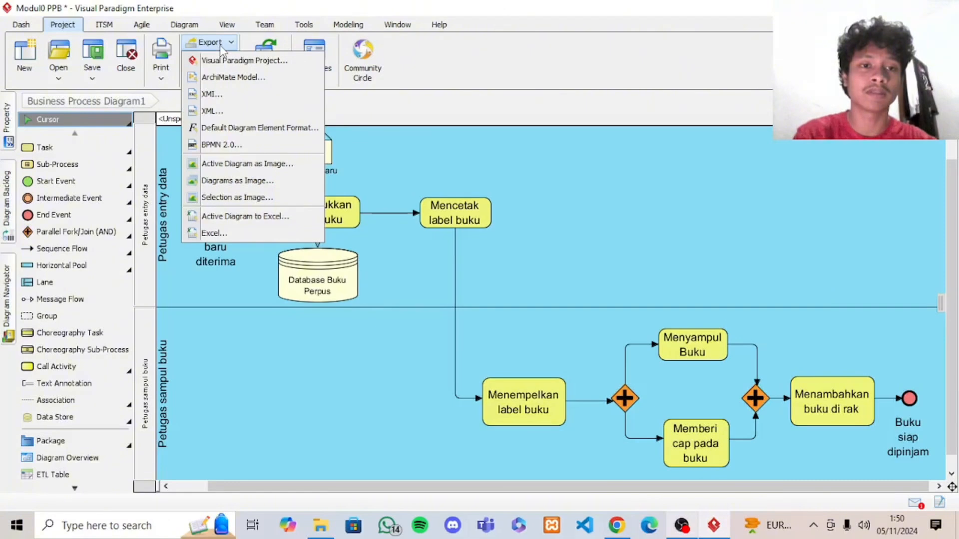
left_click(245, 167)
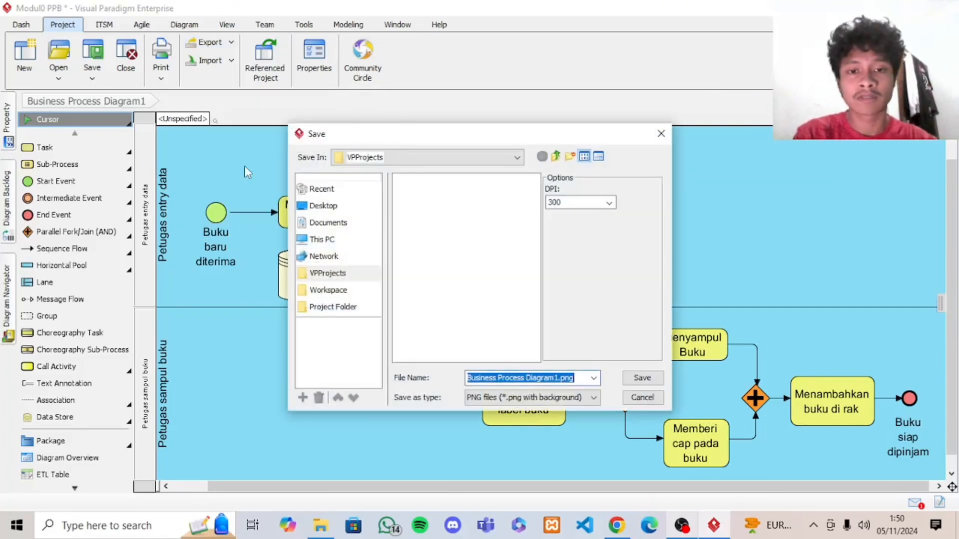
left_click(594, 398)
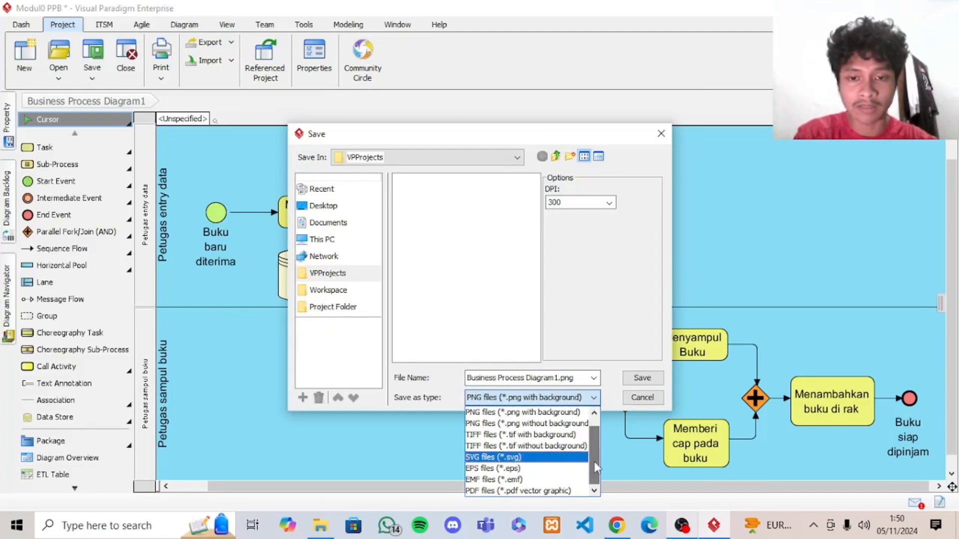
scroll(593, 457, "up", 1)
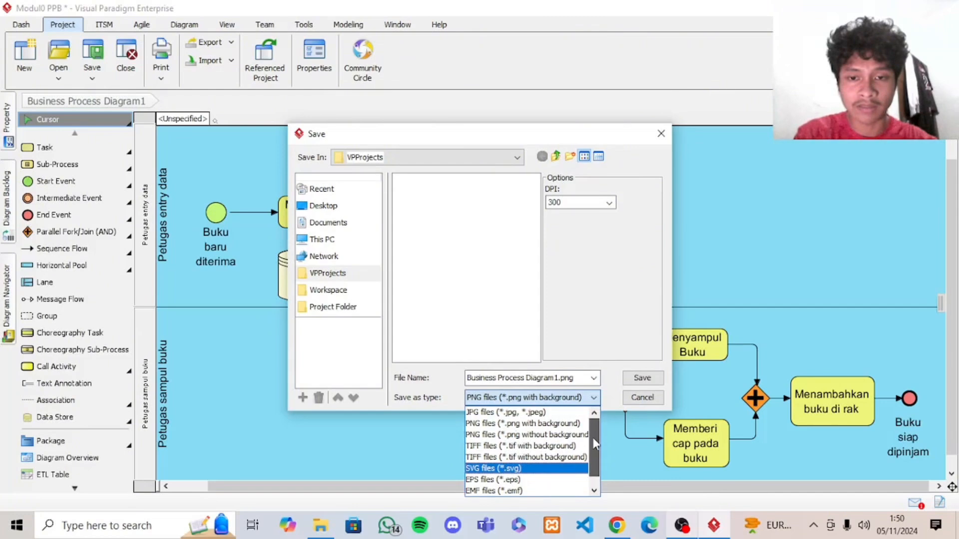
left_click(538, 412)
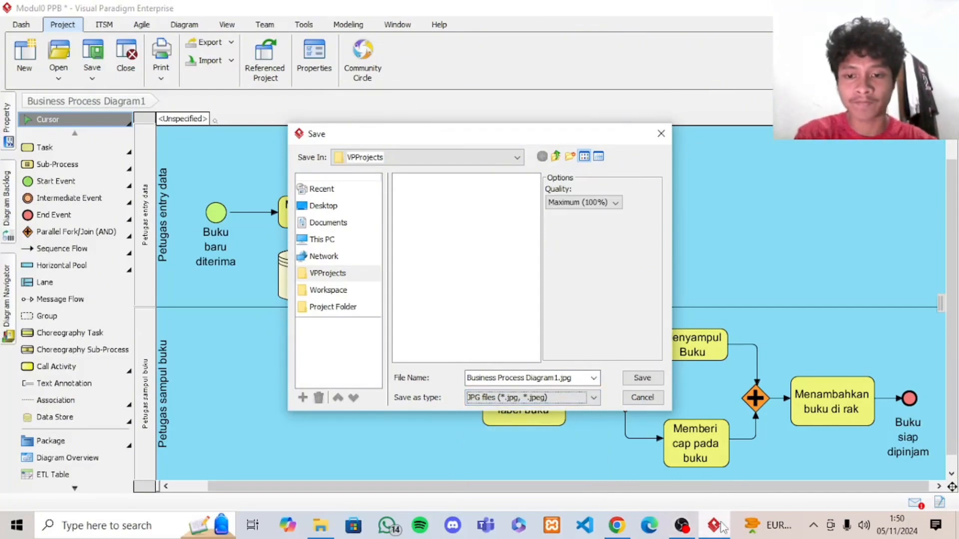
- Recheck the required JPG quality in the assignment, and save Business Process Diagram1.jpg to VPProjects at Maximum (100%) quality
left_click(617, 526)
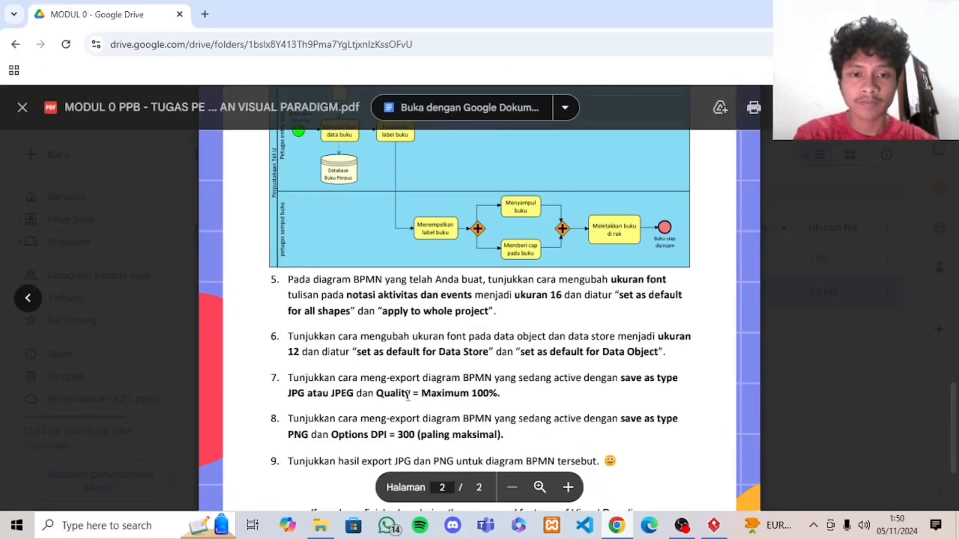
left_click(714, 526)
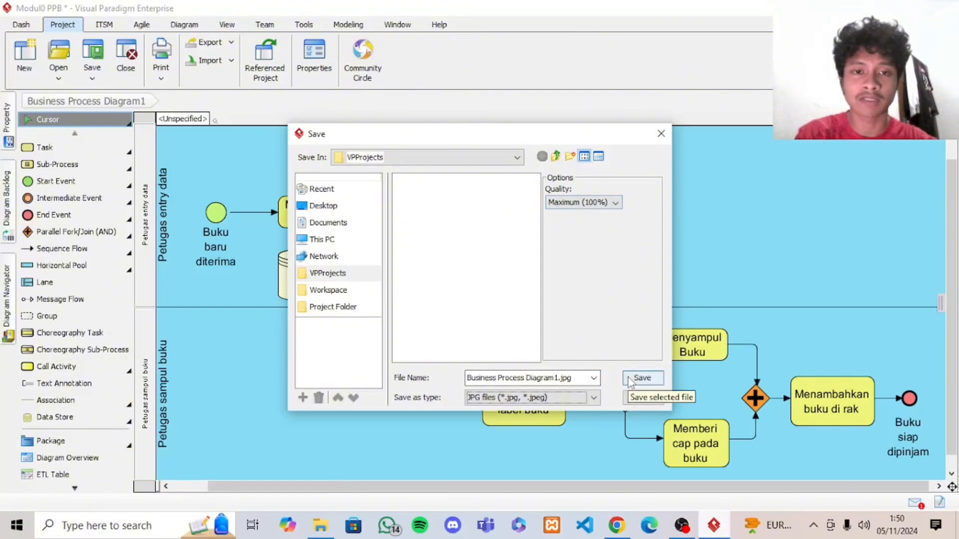
left_click(649, 379)
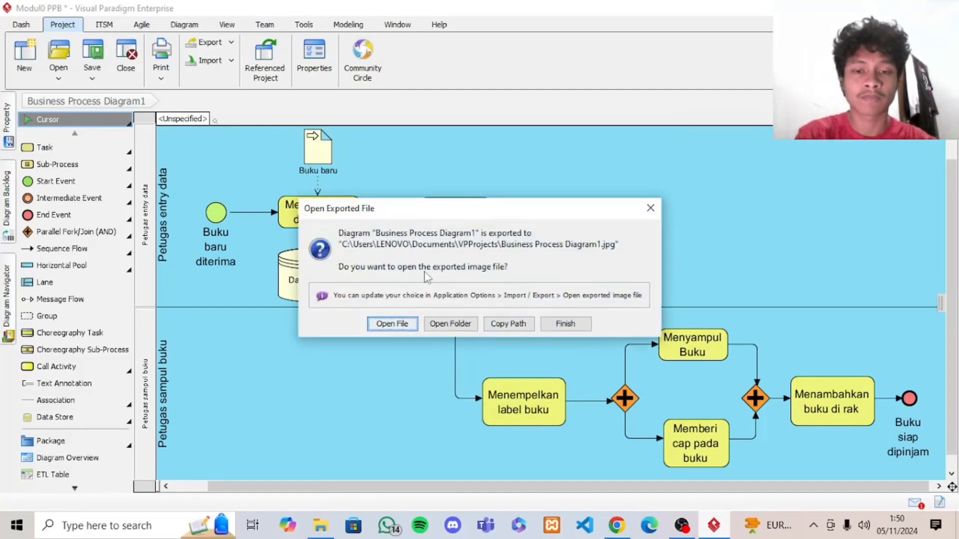
left_click(565, 324)
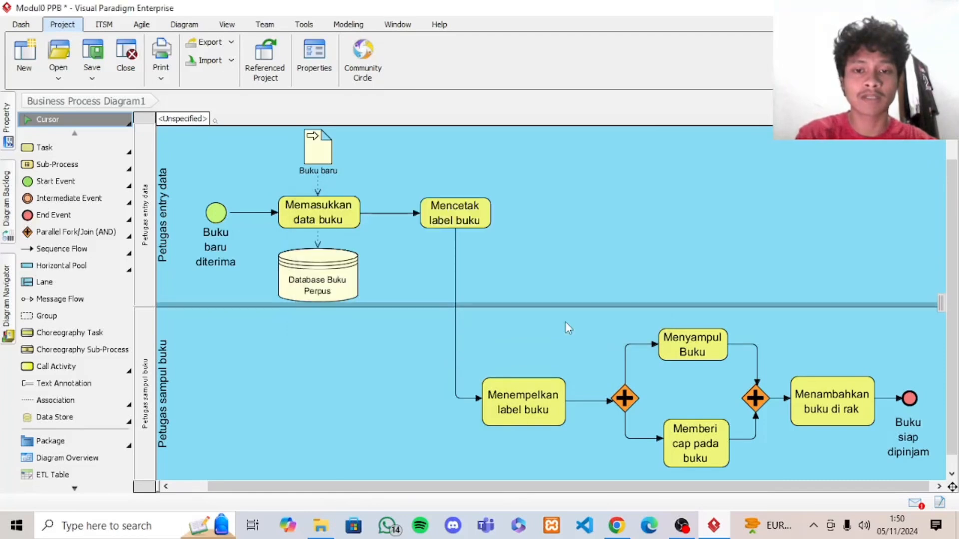
- Check the PNG export instruction, and export the active diagram to VPProjects as Business Process Diagram1.png with background at 300 DPI
left_click(618, 525)
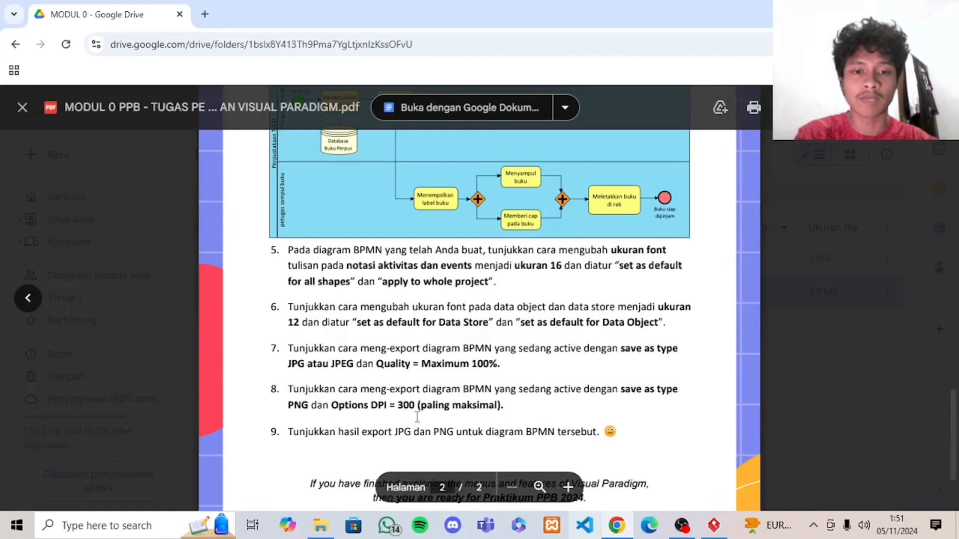
left_click(713, 525)
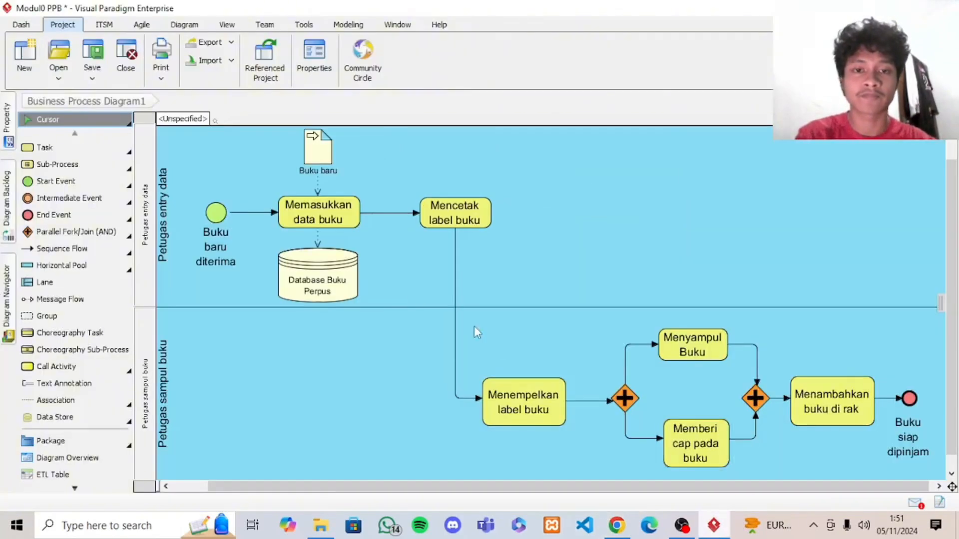
left_click(209, 43)
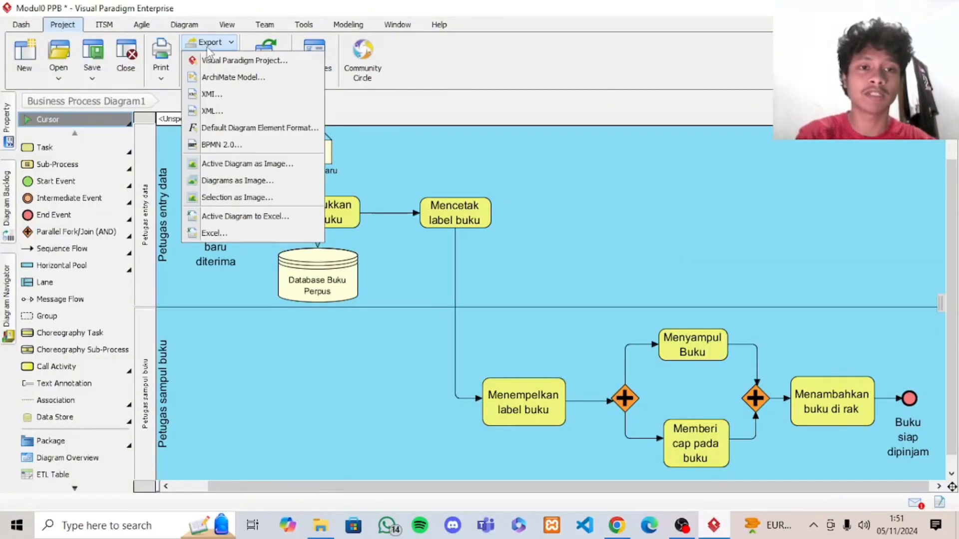
left_click(232, 165)
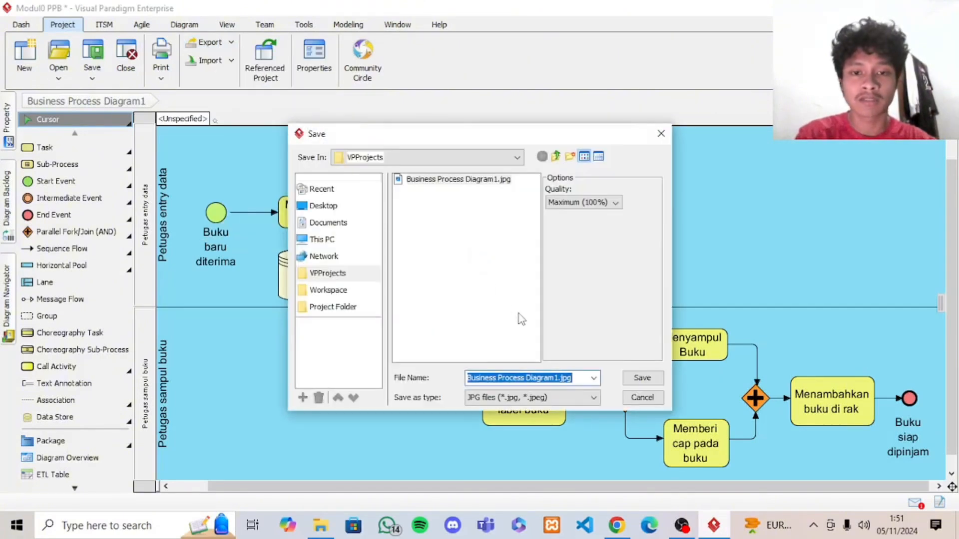
left_click(588, 398)
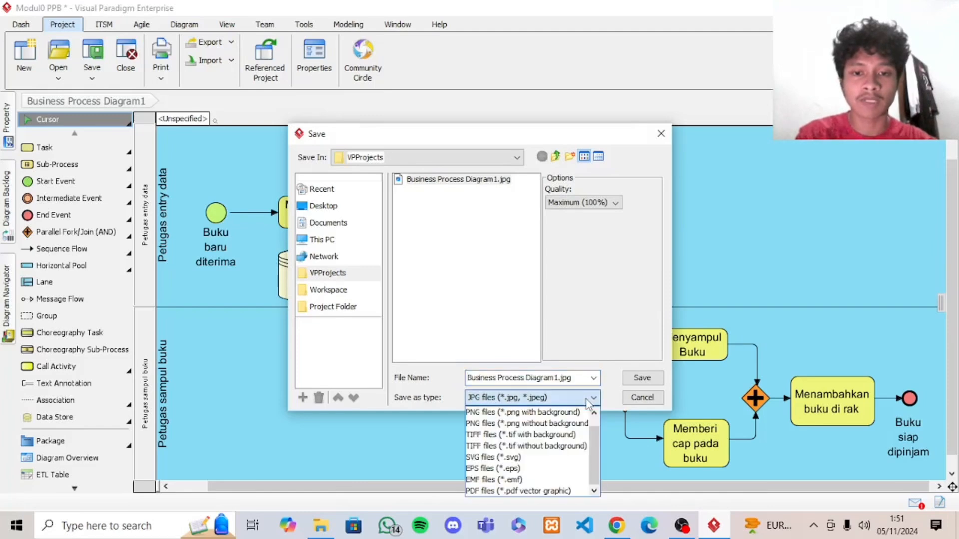
left_click(553, 416)
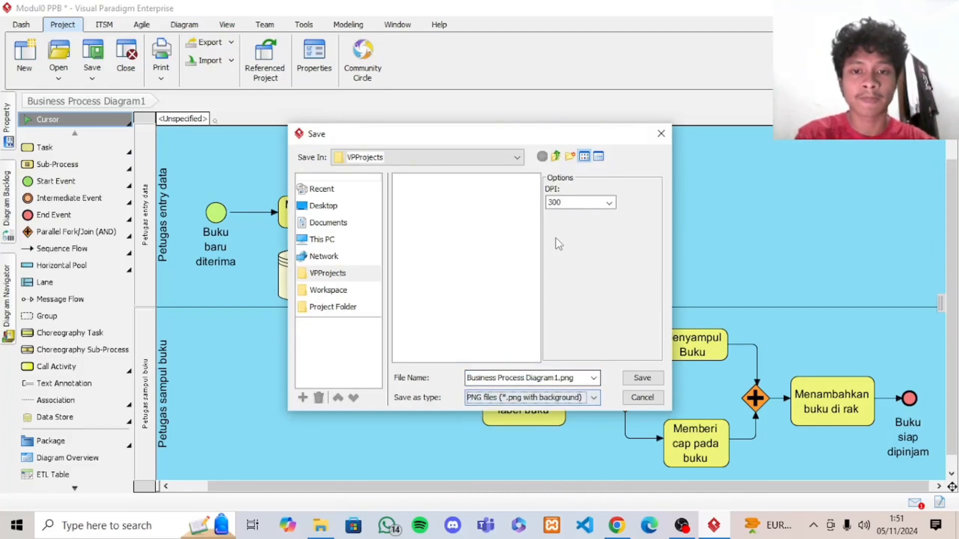
left_click(648, 380)
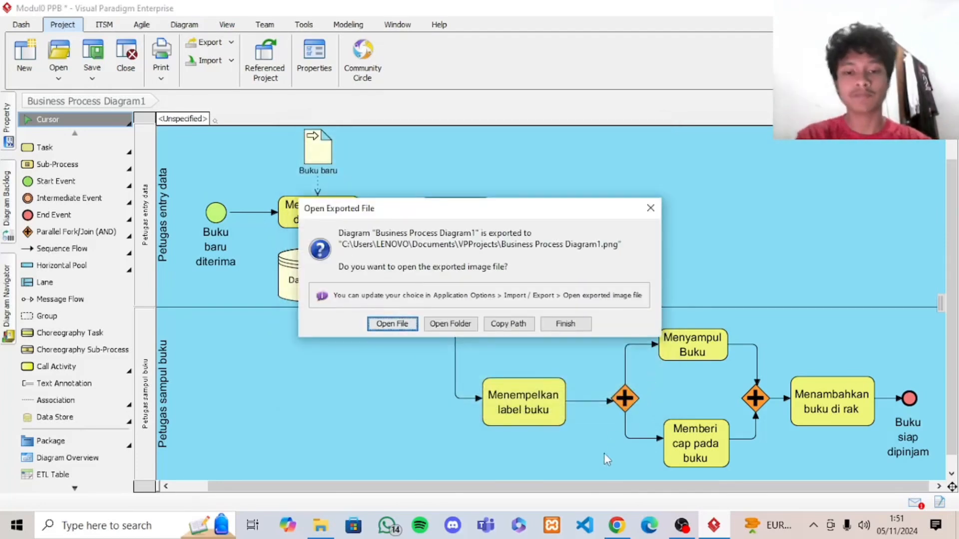
- Read the assignment's final instruction in the browser, and open the folder containing the exported diagram images
left_click(616, 525)
scroll(535, 407, "down", 1)
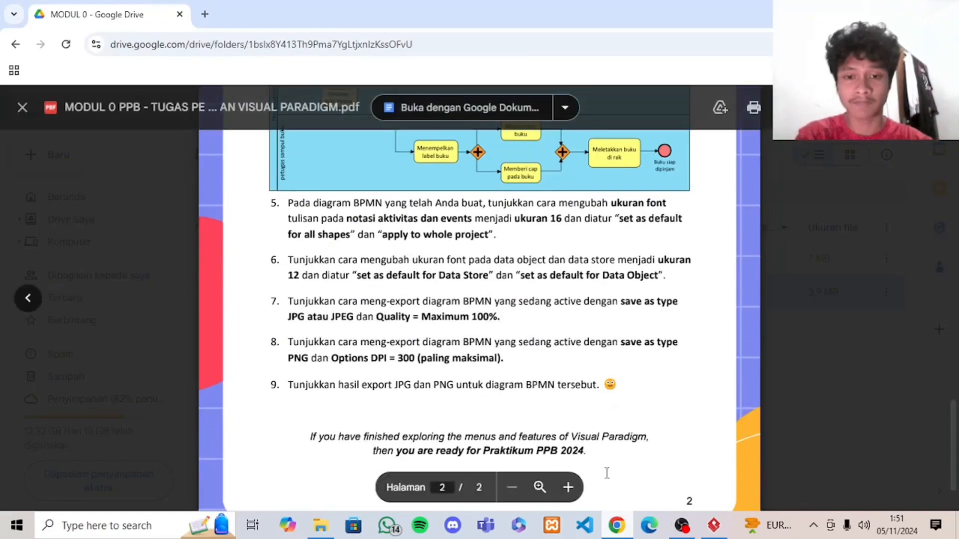
left_click(713, 525)
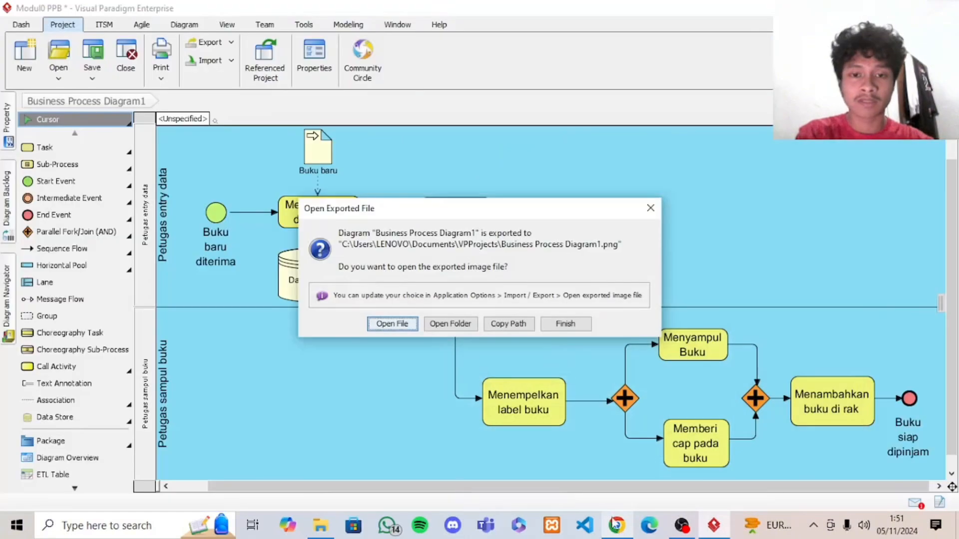
left_click(439, 325)
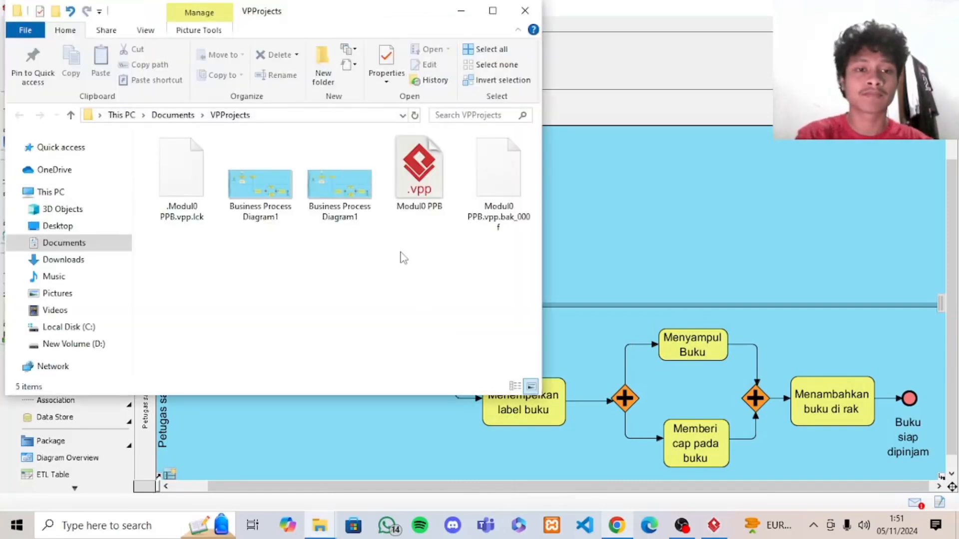
- View the exported Business Process Diagram1 JPG and PNG images in turn, and return to the assignment in the browser
left_click(268, 178)
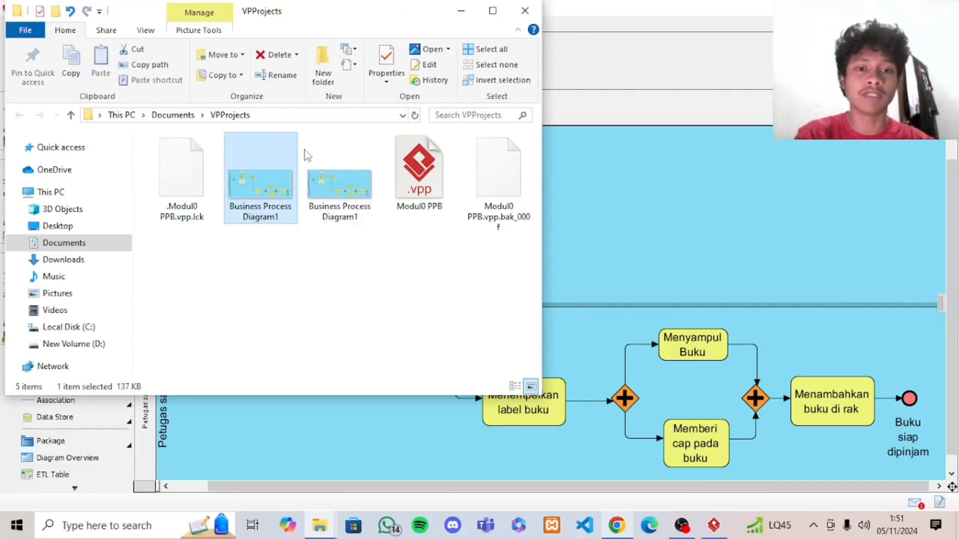
double_click(339, 144)
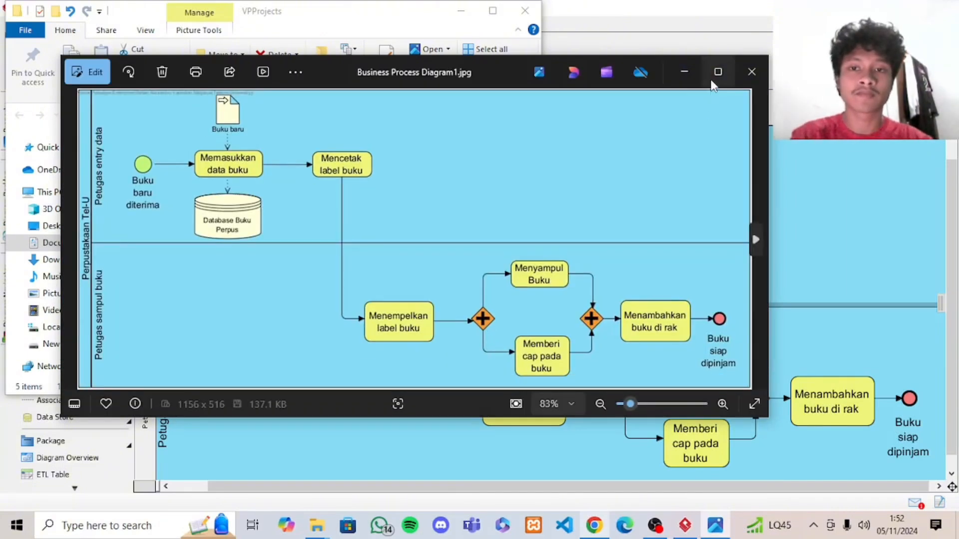
left_click(717, 74)
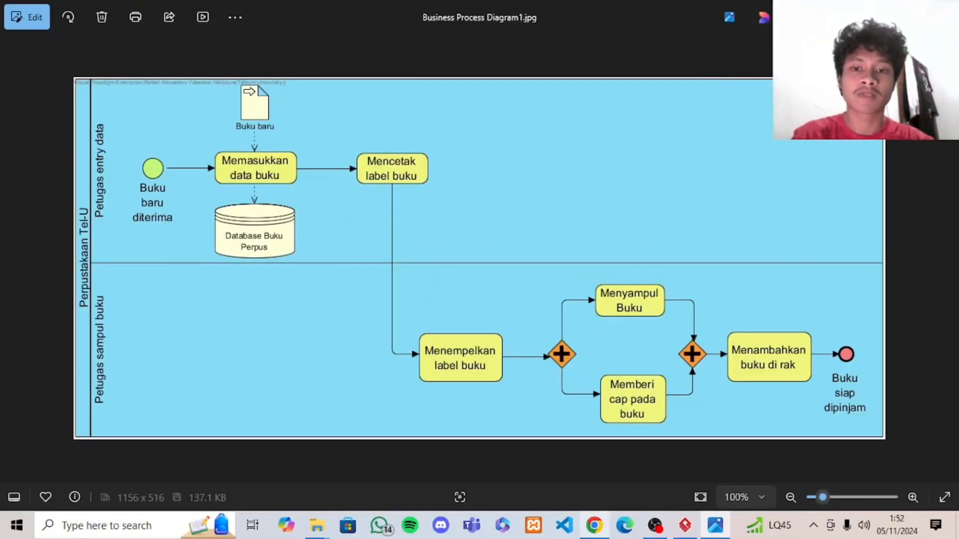
left_click(878, 11)
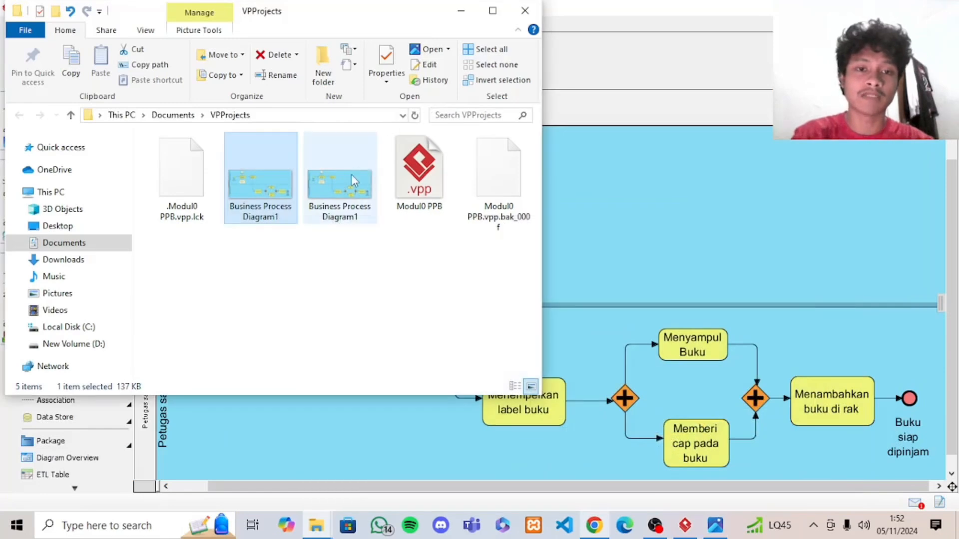
left_click(353, 180)
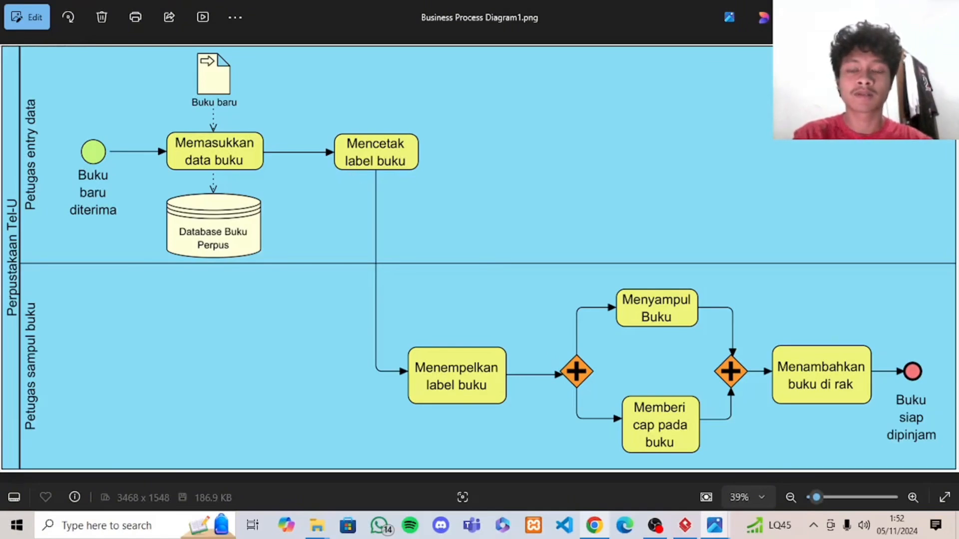
left_click(595, 526)
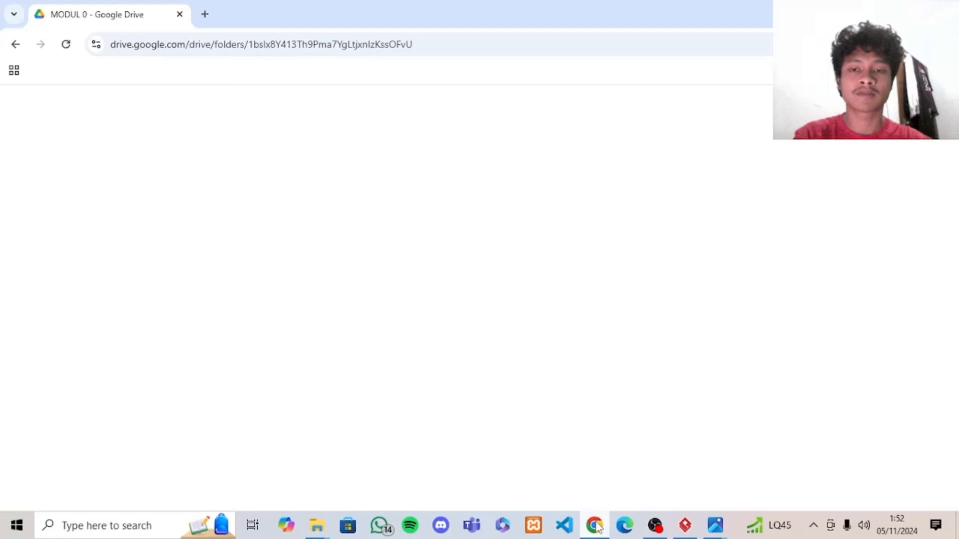